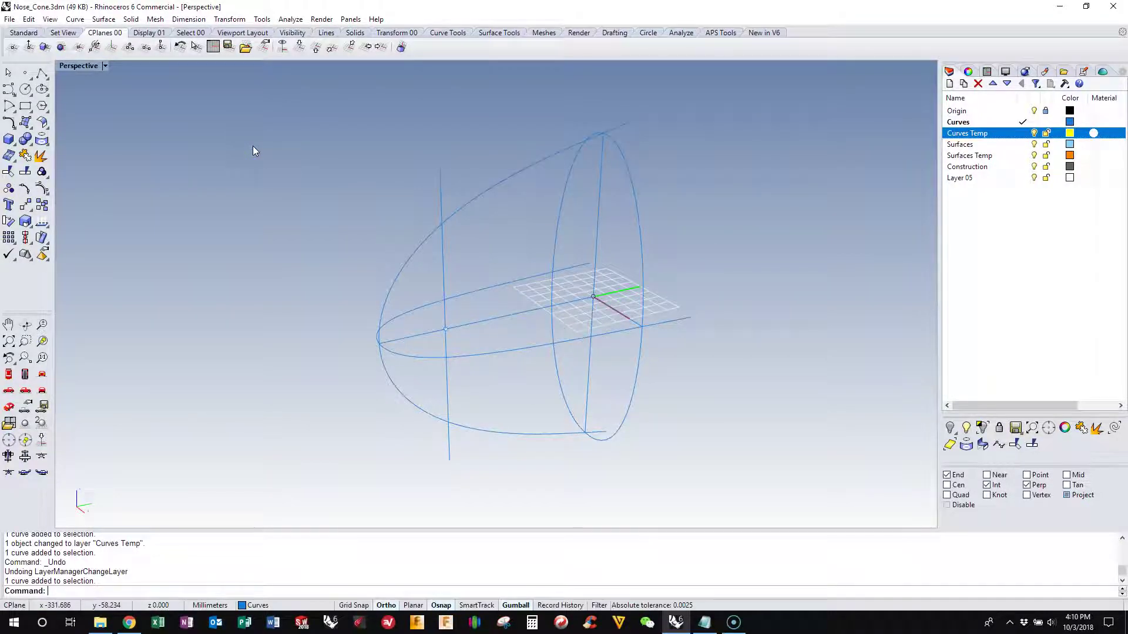
pyautogui.moveTo(508, 161); pyautogui.dragTo(511, 240, button='right')
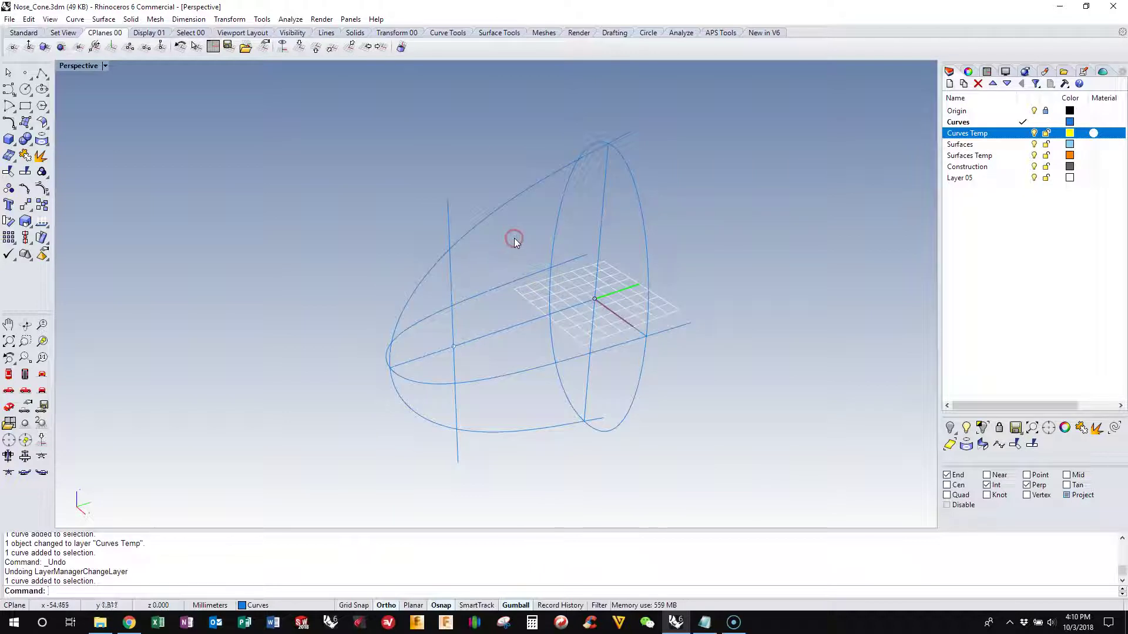
pyautogui.click(498, 244)
pyautogui.click(445, 412)
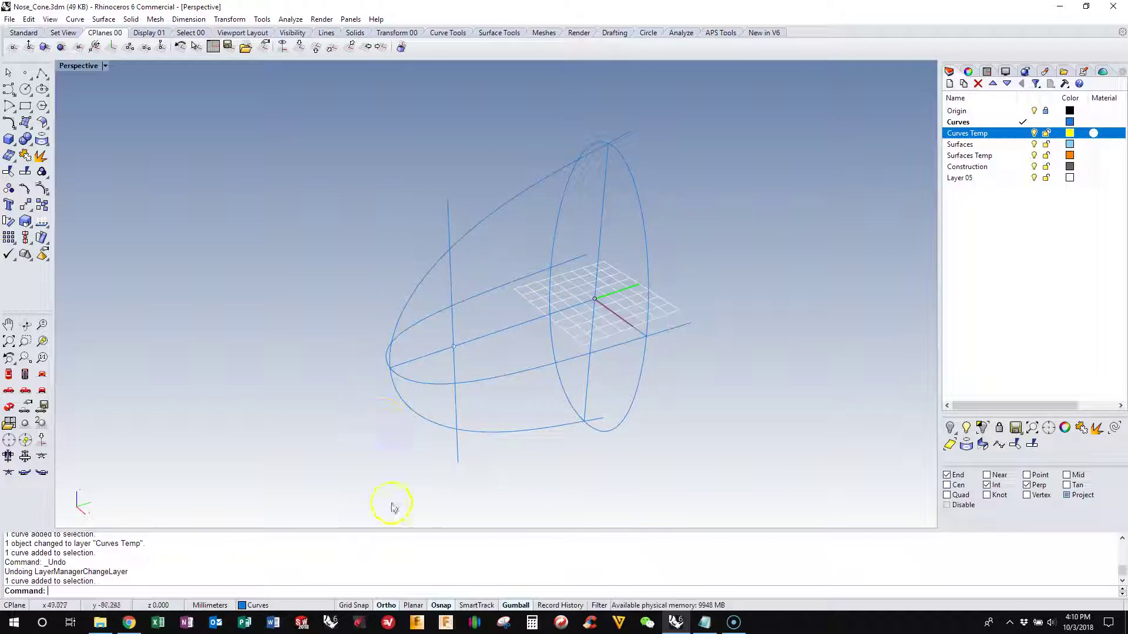
# Step: Switch to Chrome and examine the Loft glider nose forum thread, especially the images of the trimmed-back four-sided surface method
pyautogui.click(130, 623)
pyautogui.scroll(15, 331, 487)
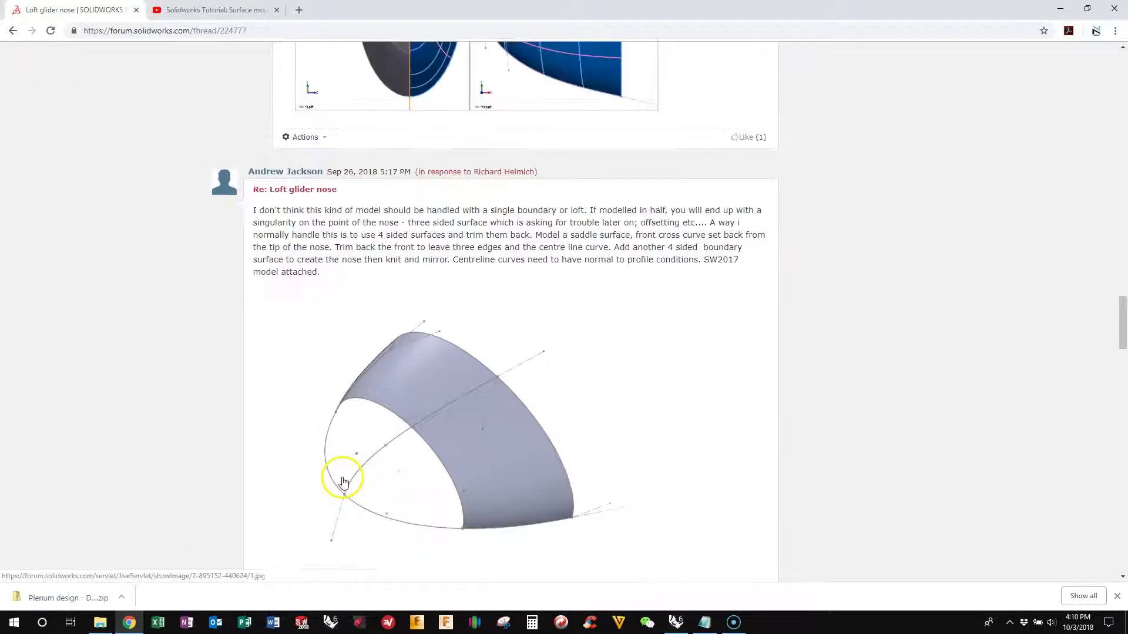
pyautogui.scroll(4, 376, 235)
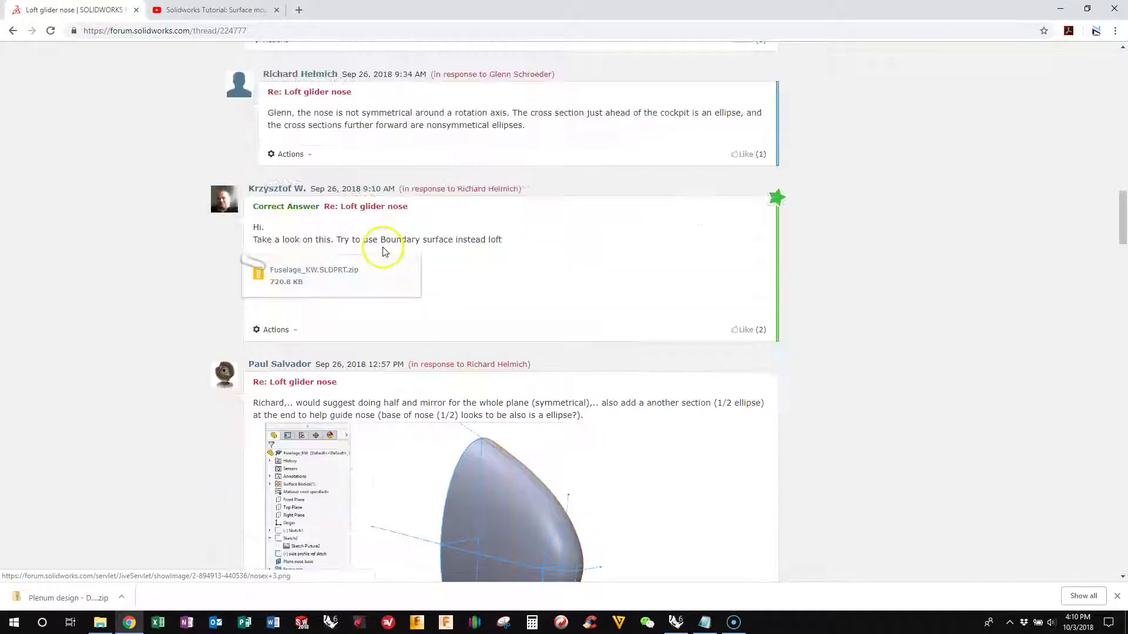
pyautogui.scroll(-3, 412, 271)
pyautogui.scroll(1, 399, 262)
pyautogui.scroll(-3, 423, 265)
pyautogui.scroll(-4, 457, 297)
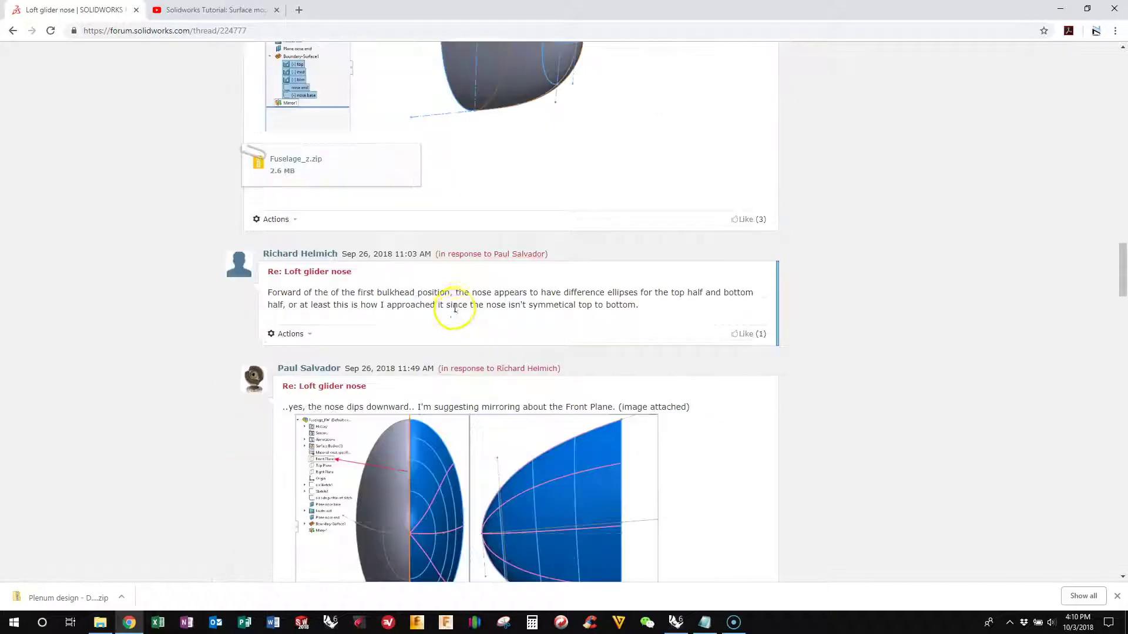
pyautogui.scroll(-4, 416, 481)
pyautogui.scroll(-2, 416, 433)
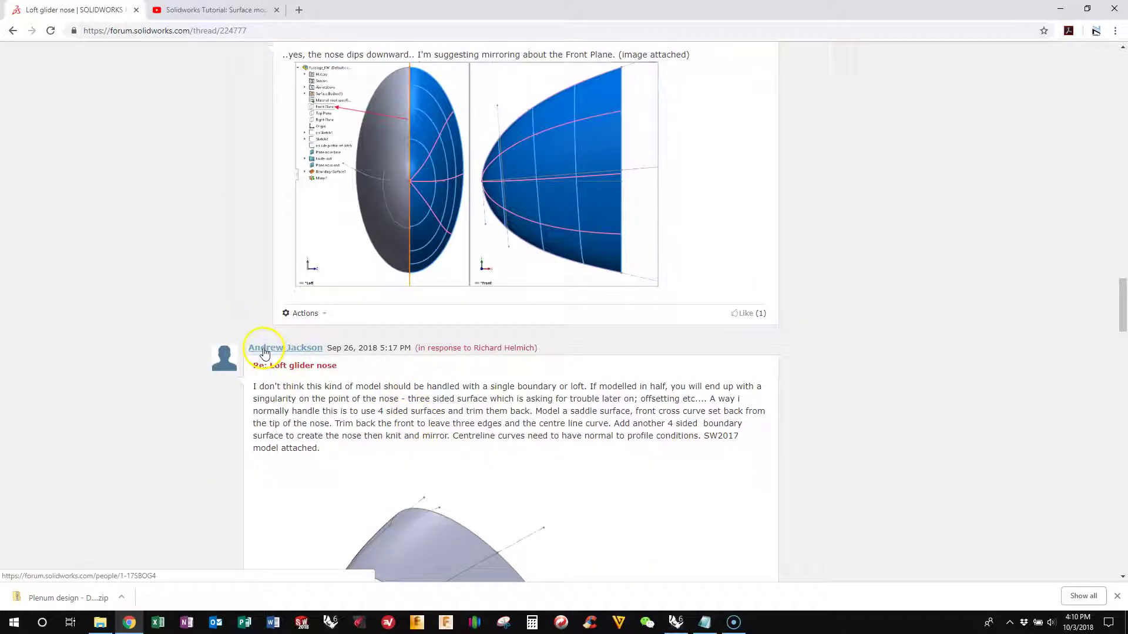
pyautogui.scroll(-5, 252, 347)
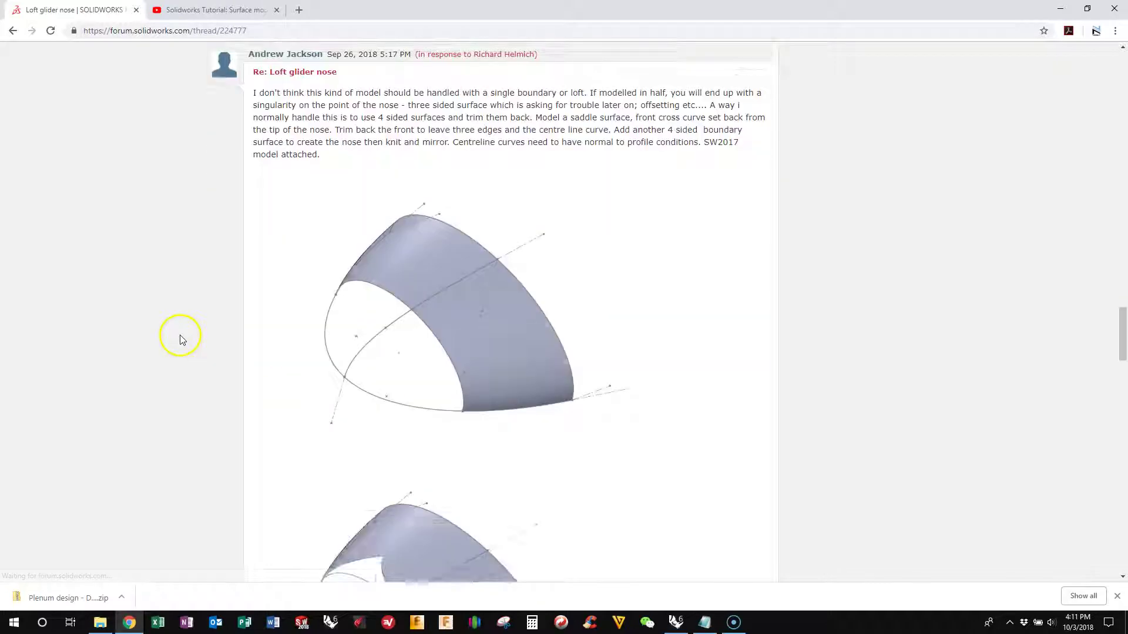
pyautogui.scroll(-2, 167, 263)
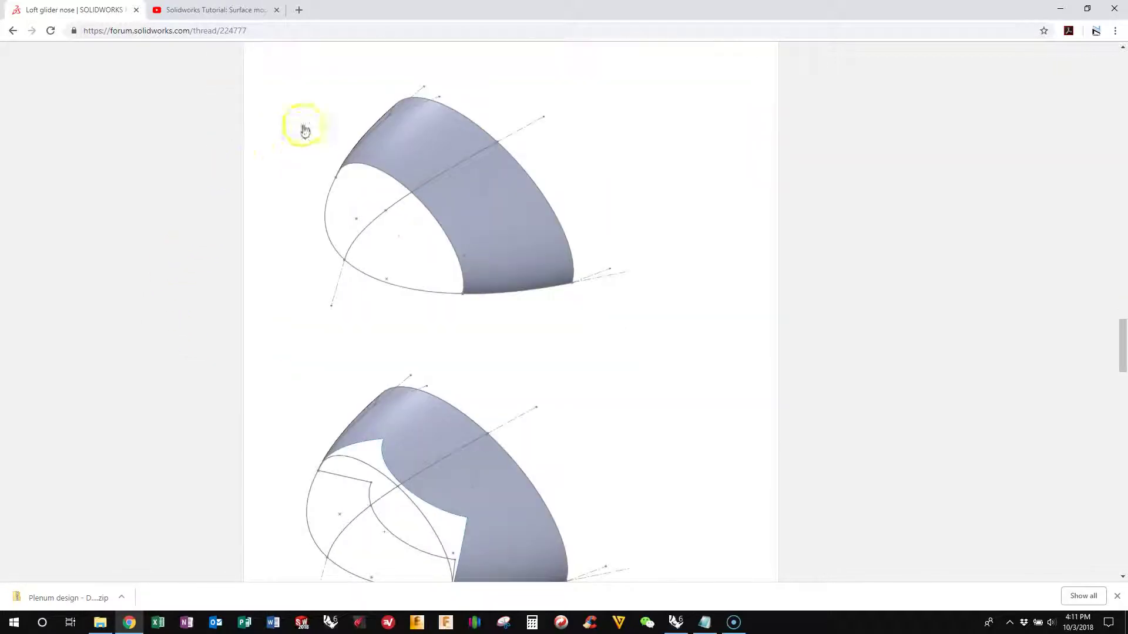
pyautogui.scroll(-2, 423, 182)
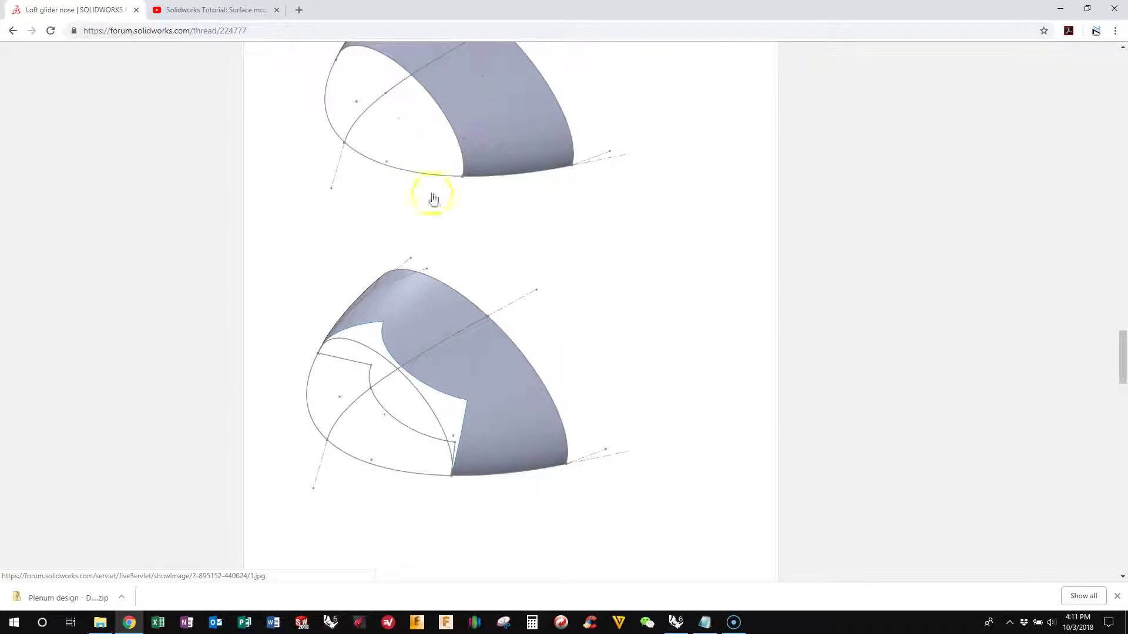
pyautogui.scroll(-7, 352, 300)
pyautogui.scroll(-13, 411, 376)
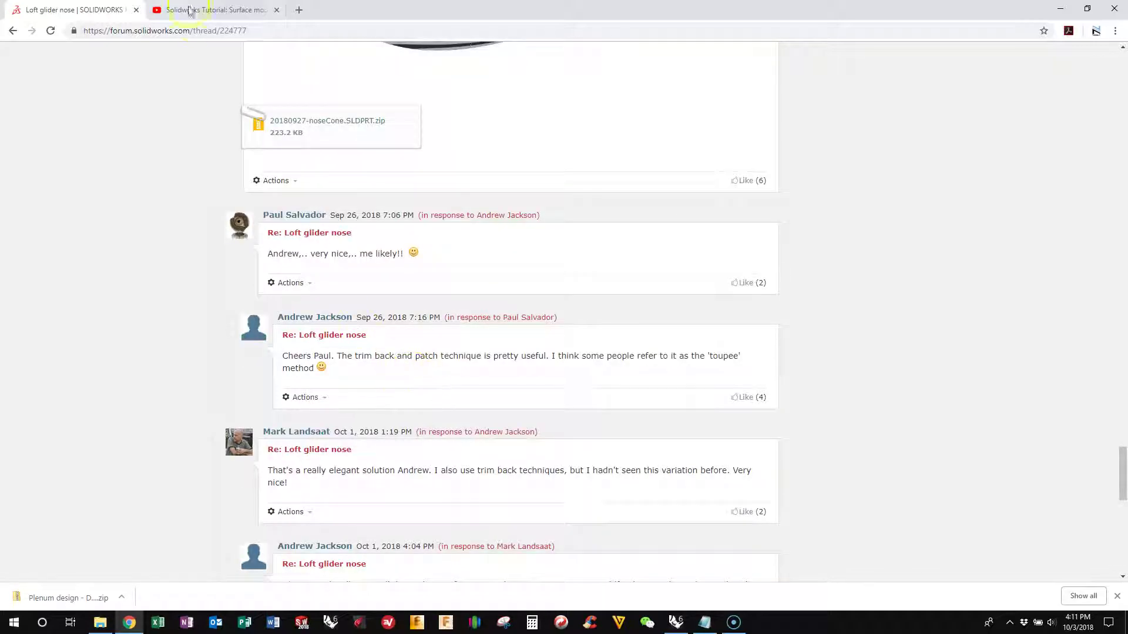
# Step: View the YouTube tutorial on surface modelling a nose cone/domed surface, and switch back to Rhino
pyautogui.click(206, 11)
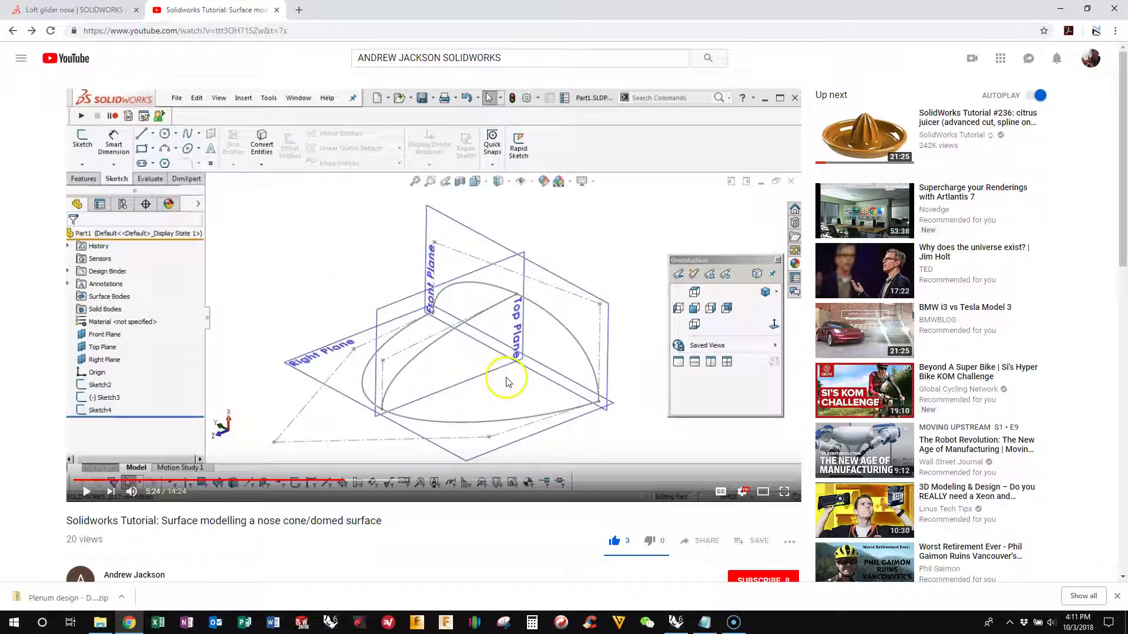
pyautogui.click(675, 624)
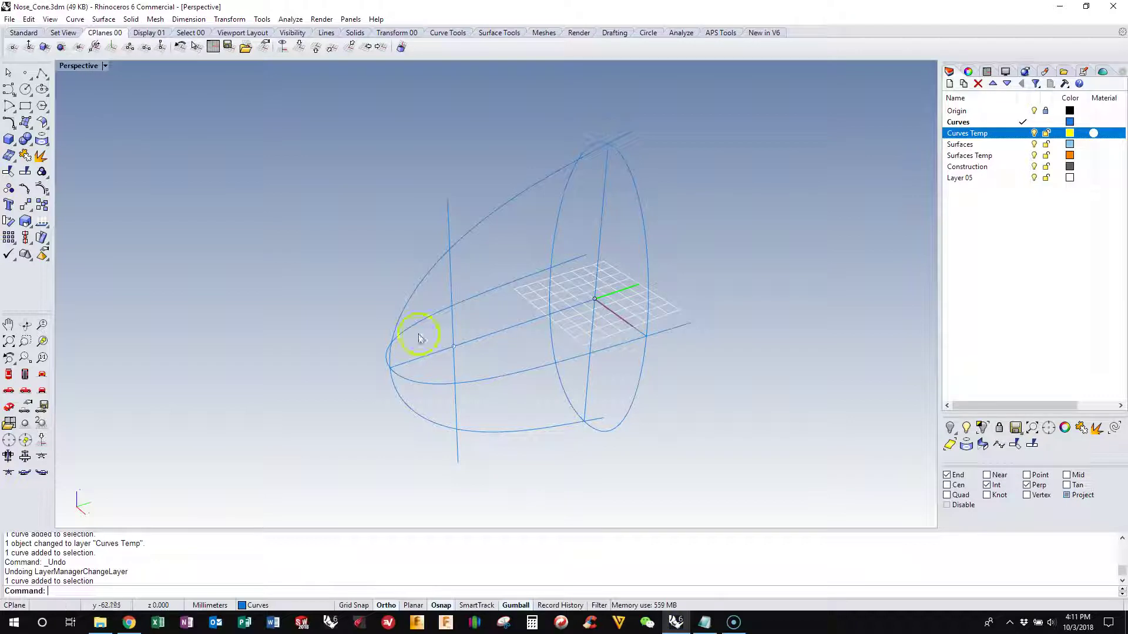
# Step: Create a NetworkSrf nose surface from the vertical side profile, the base ellipse's near half and the horizontal profile, with Position edge matching
pyautogui.moveTo(304, 406); pyautogui.dragTo(504, 393, button='right')
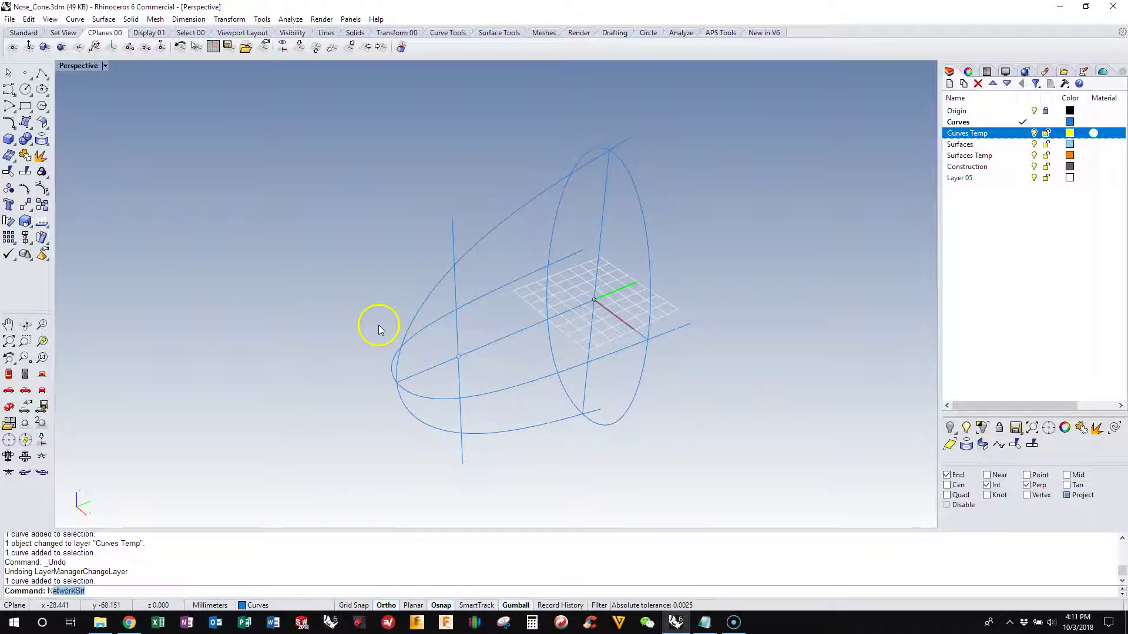
pyautogui.press('Return')
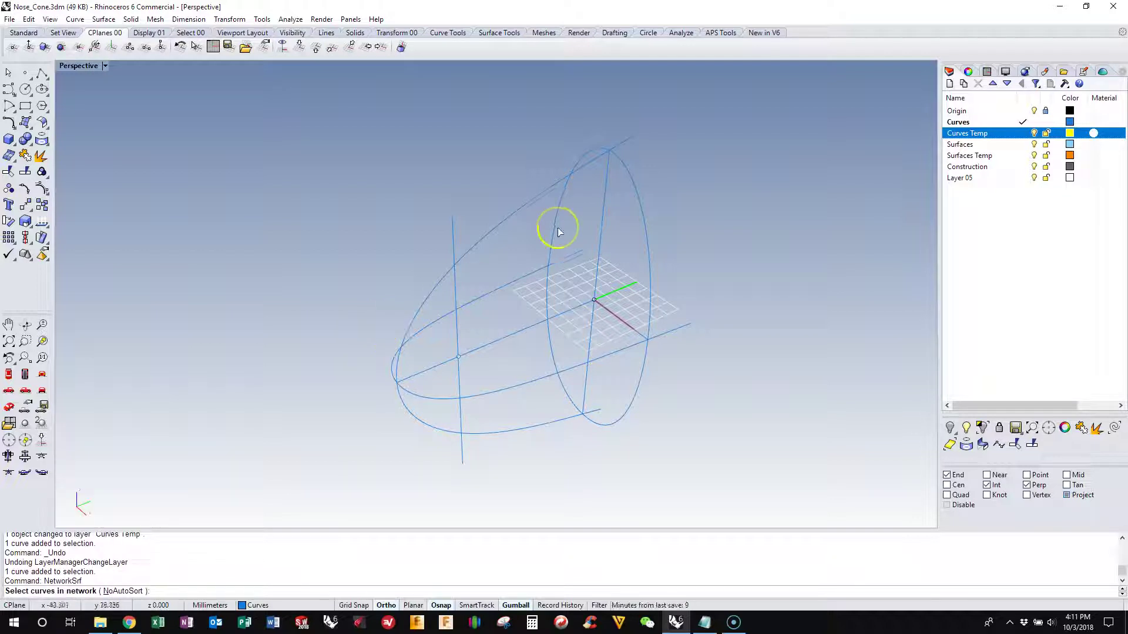
pyautogui.click(526, 210)
pyautogui.click(583, 239)
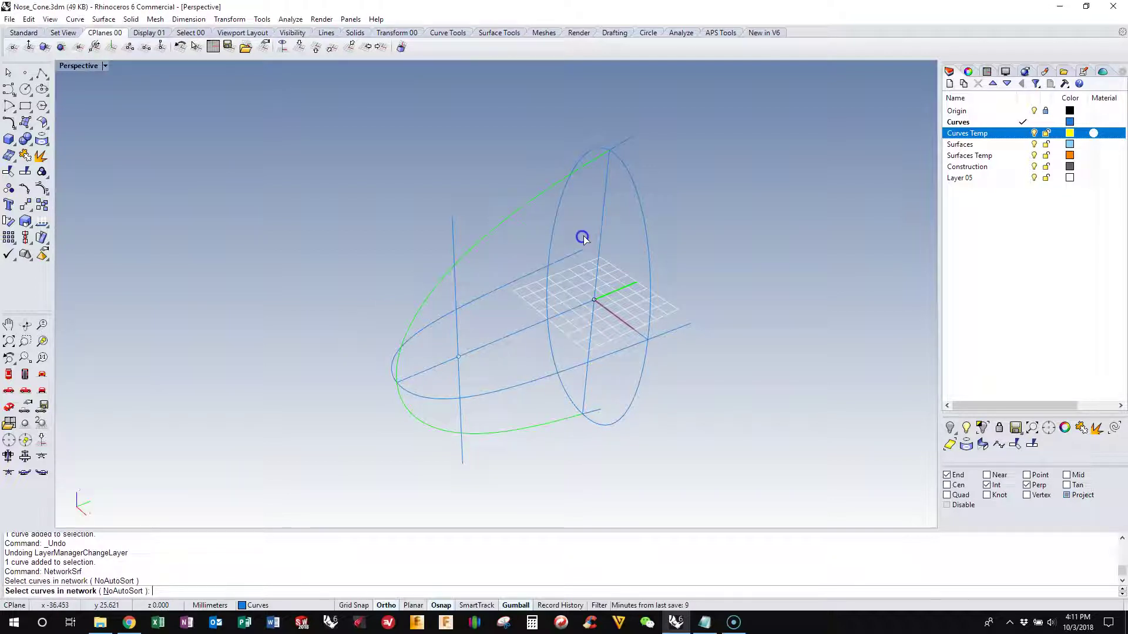
pyautogui.click(638, 206)
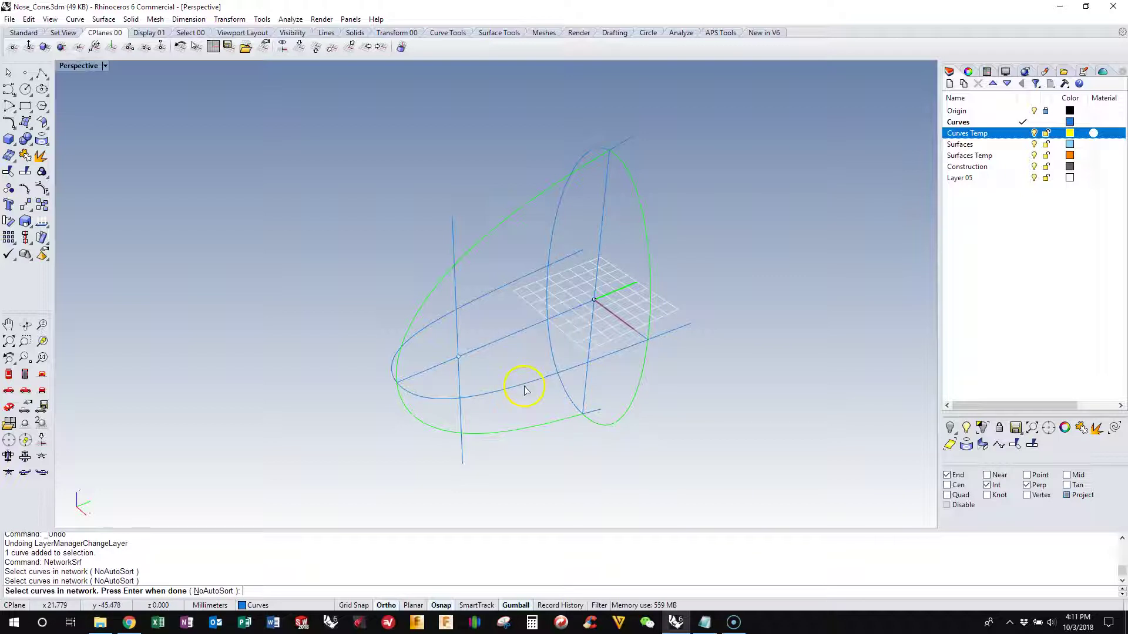
pyautogui.click(525, 390)
pyautogui.press('Return')
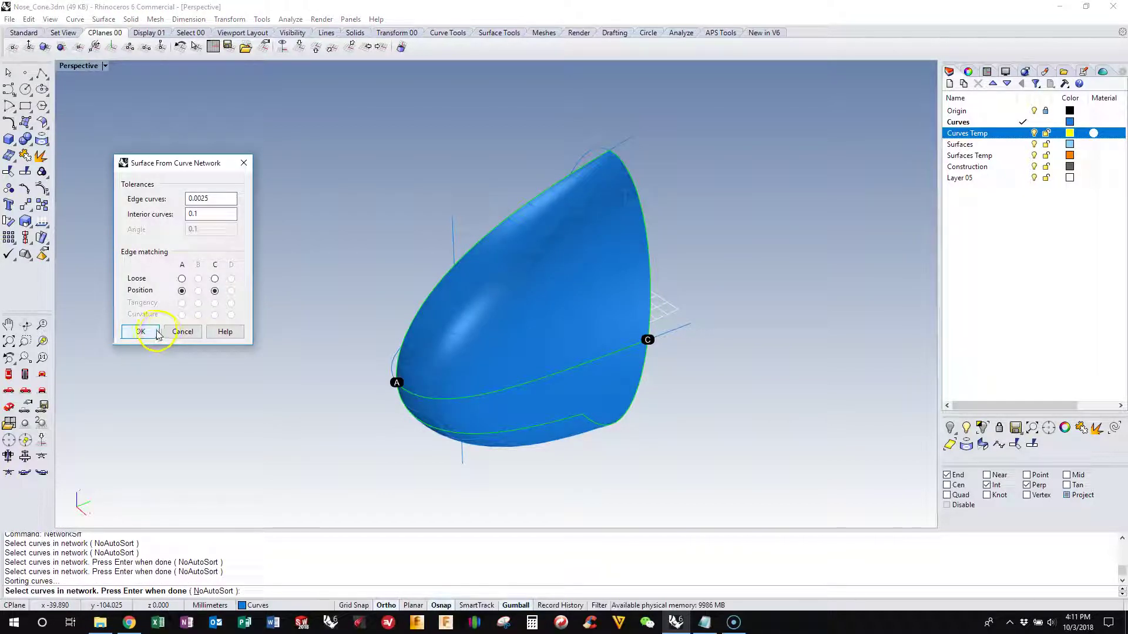
pyautogui.click(156, 332)
# Step: Turn on the network surface's control points and examine how they converge at the corner
pyautogui.click(972, 135)
pyautogui.click(765, 323)
pyautogui.moveTo(765, 323); pyautogui.dragTo(527, 315, button='right')
pyautogui.scroll(2, 515, 307)
pyautogui.click(515, 308)
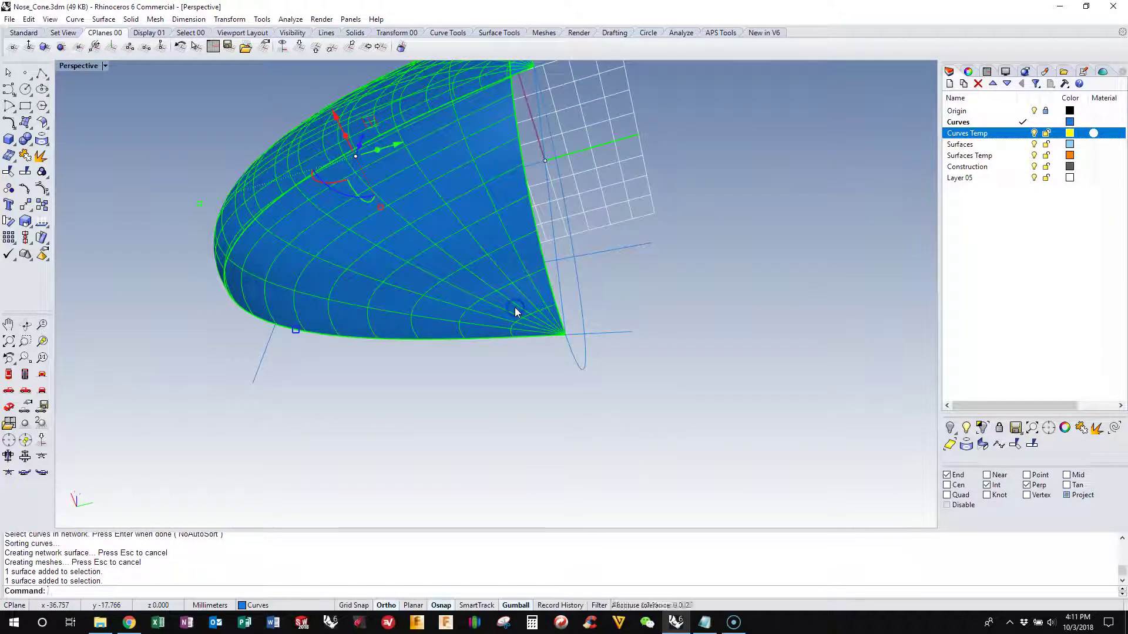
pyautogui.press('F10')
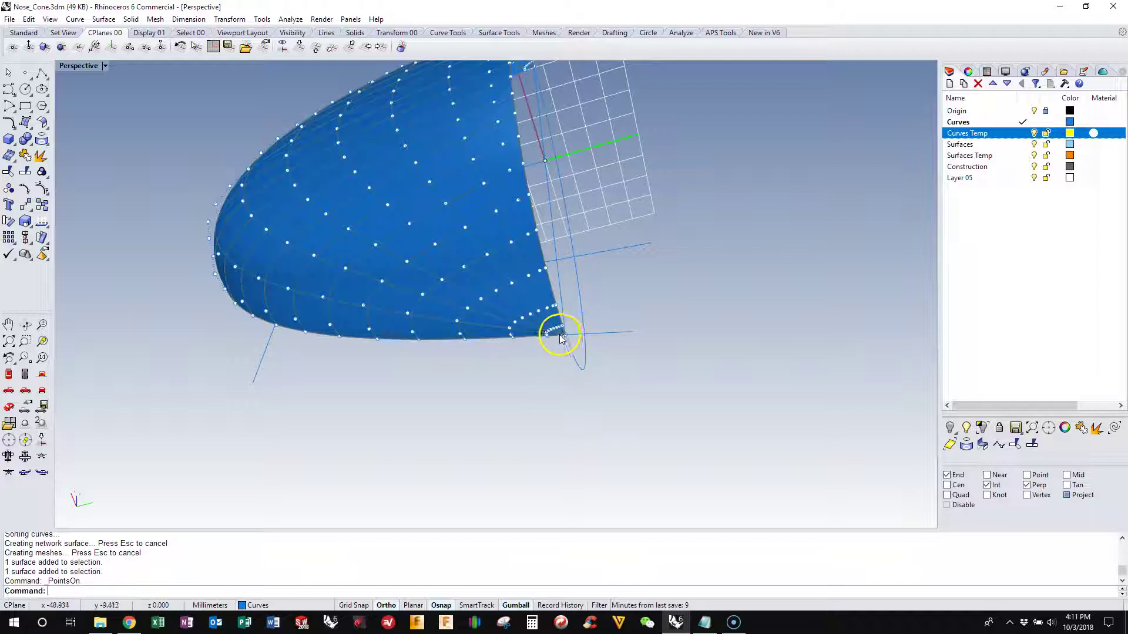
pyautogui.press('Escape')
# Step: Run a Mean curvature analysis on the network surface, examine the pointed corner, and close the analysis
pyautogui.click(373, 170)
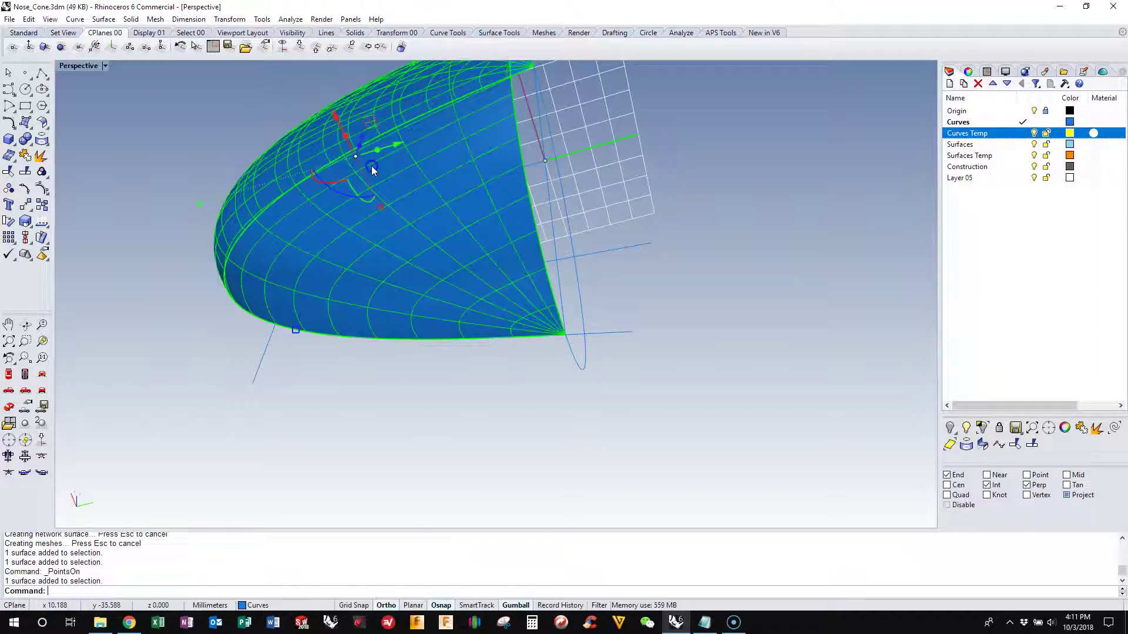
pyautogui.click(290, 19)
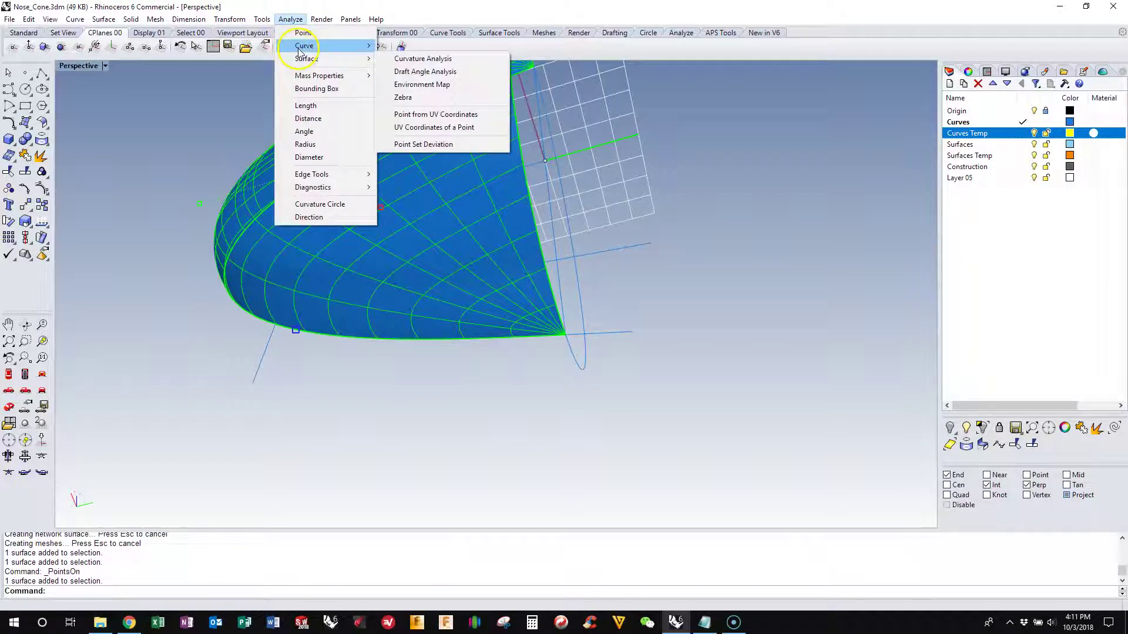
pyautogui.moveTo(302, 59)
pyautogui.click(419, 59)
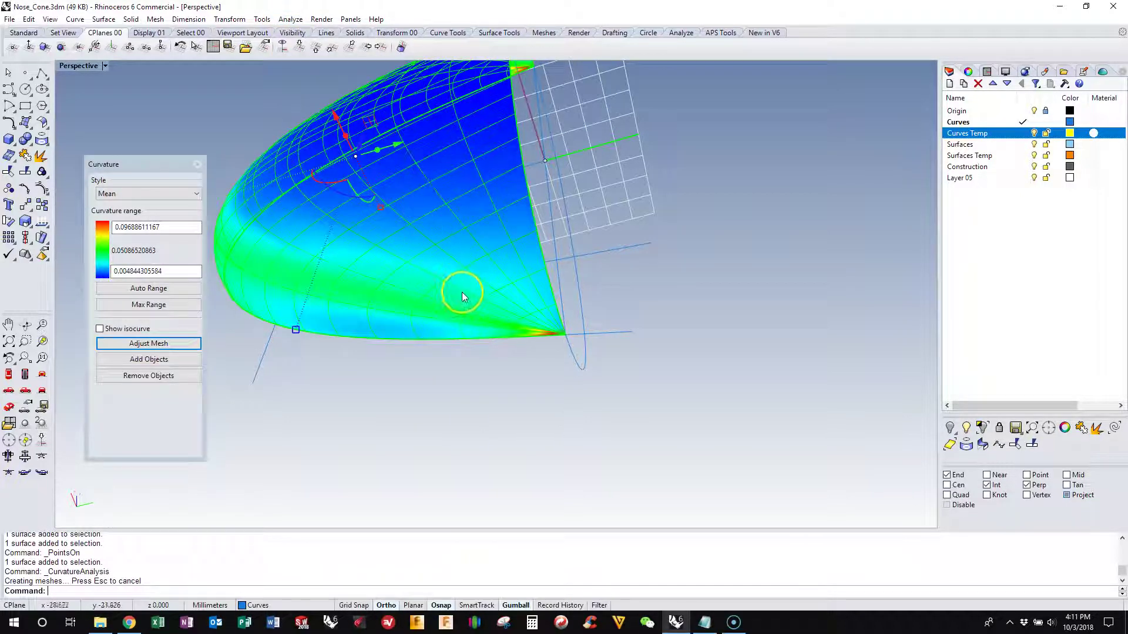
pyautogui.click(447, 392)
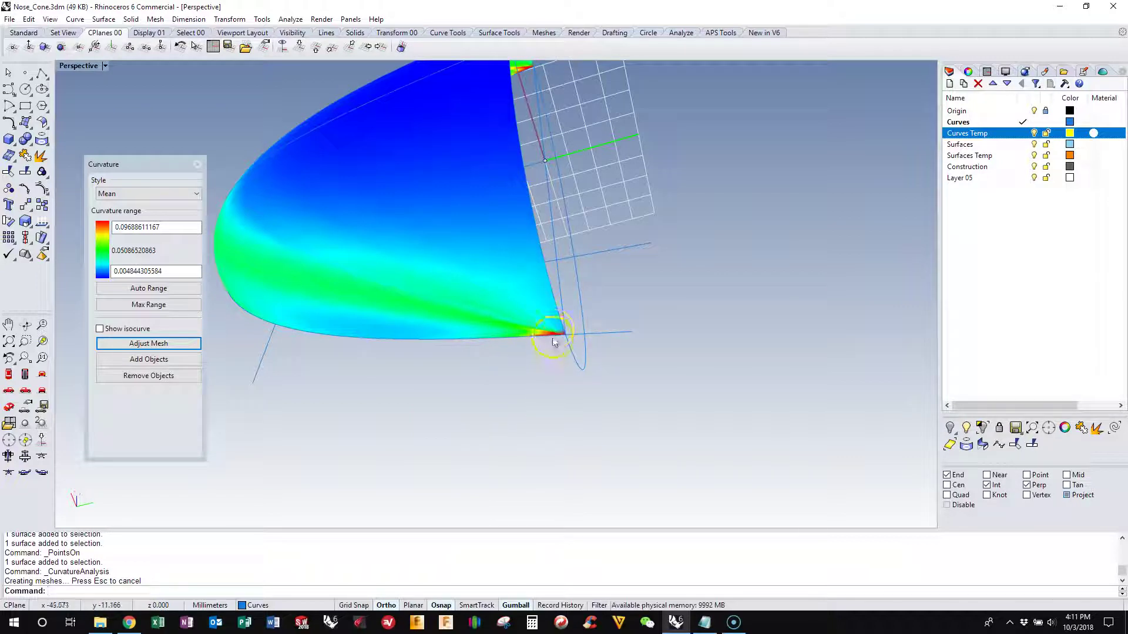
pyautogui.click(197, 164)
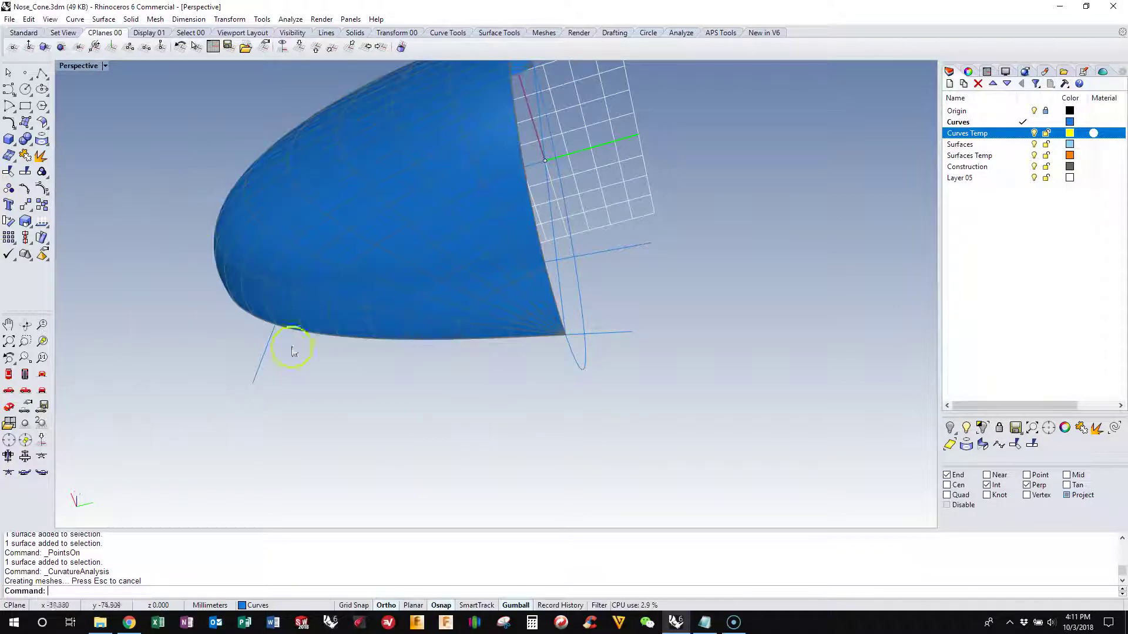
# Step: Try to offset the network surface by 15 mm with OffsetSrf, flipping the offset direction
pyautogui.click(476, 541)
pyautogui.write('Offsets')
pyautogui.press('Return')
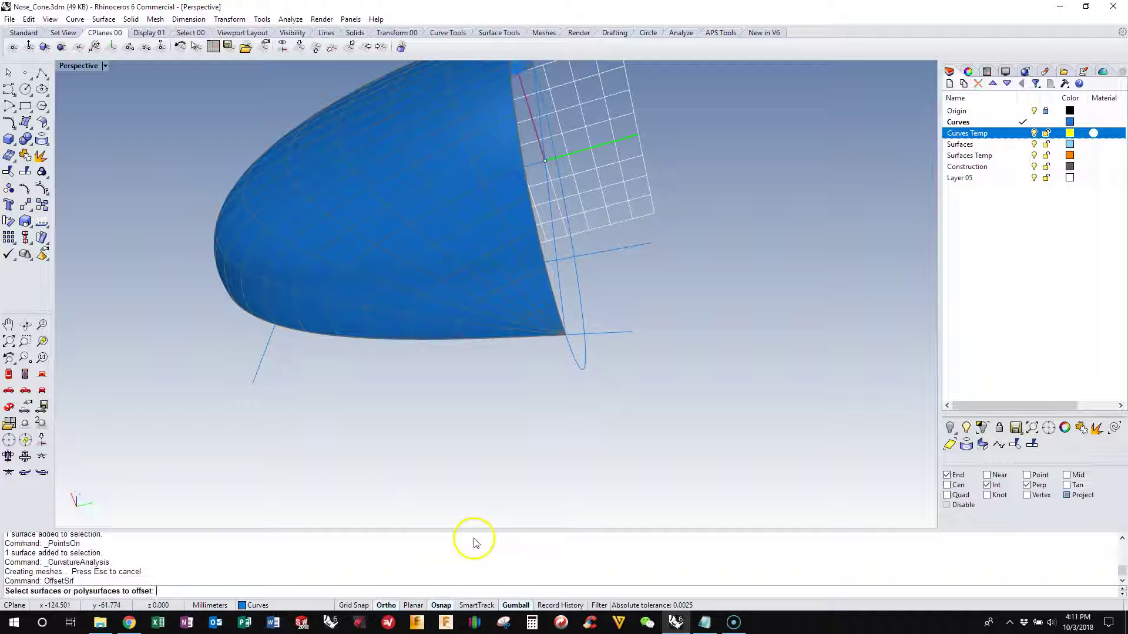
pyautogui.click(502, 336)
pyautogui.rightClick(521, 420)
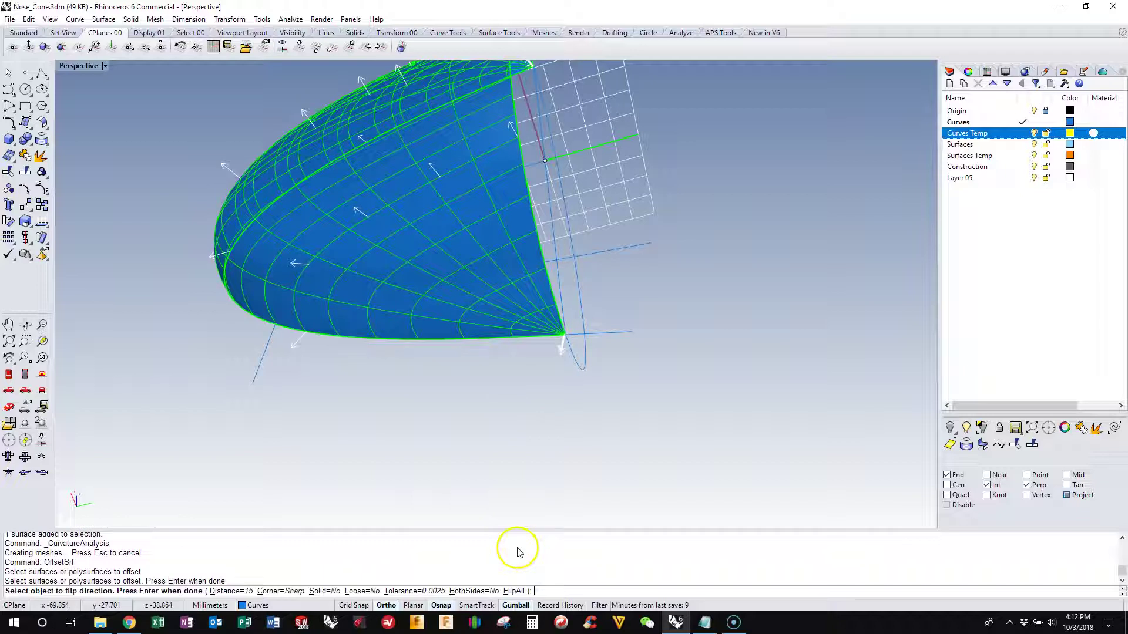
pyautogui.click(513, 591)
pyautogui.rightClick(555, 461)
# Step: Delete the offset surface and the network surface, leaving only the construction curves
pyautogui.moveTo(559, 458); pyautogui.dragTo(531, 239, button='right')
pyautogui.click(461, 259)
pyautogui.press('Delete')
pyautogui.click(508, 292)
pyautogui.press('Delete')
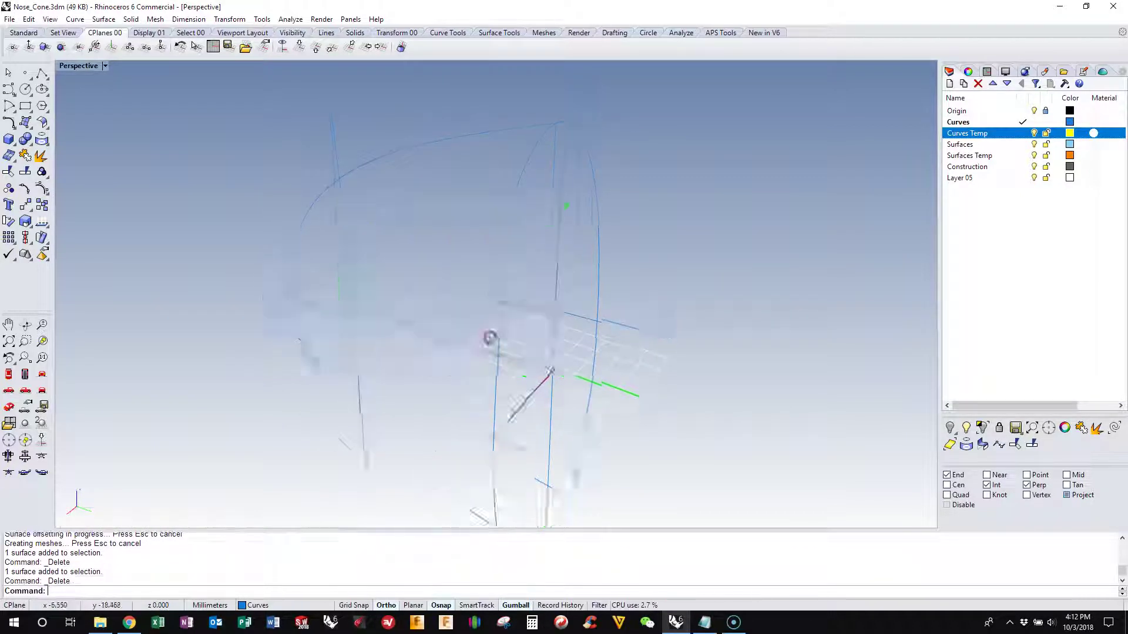
# Step: Select the blue vertical side-profile curve of the nose and hide it
pyautogui.moveTo(505, 322); pyautogui.dragTo(371, 304, button='right')
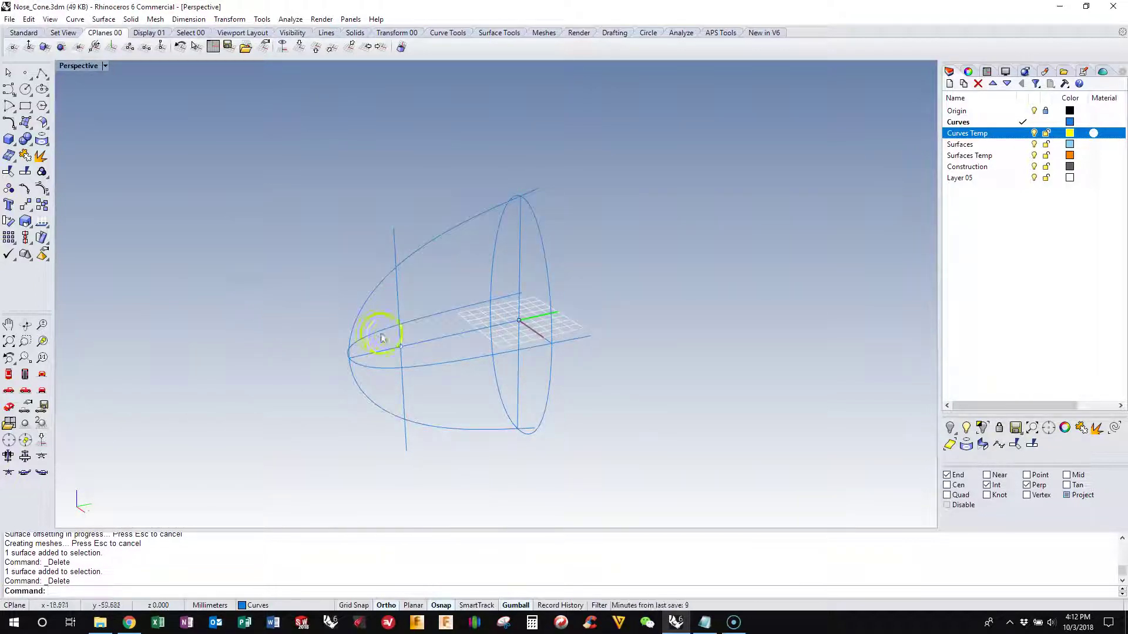
pyautogui.scroll(1, 443, 268)
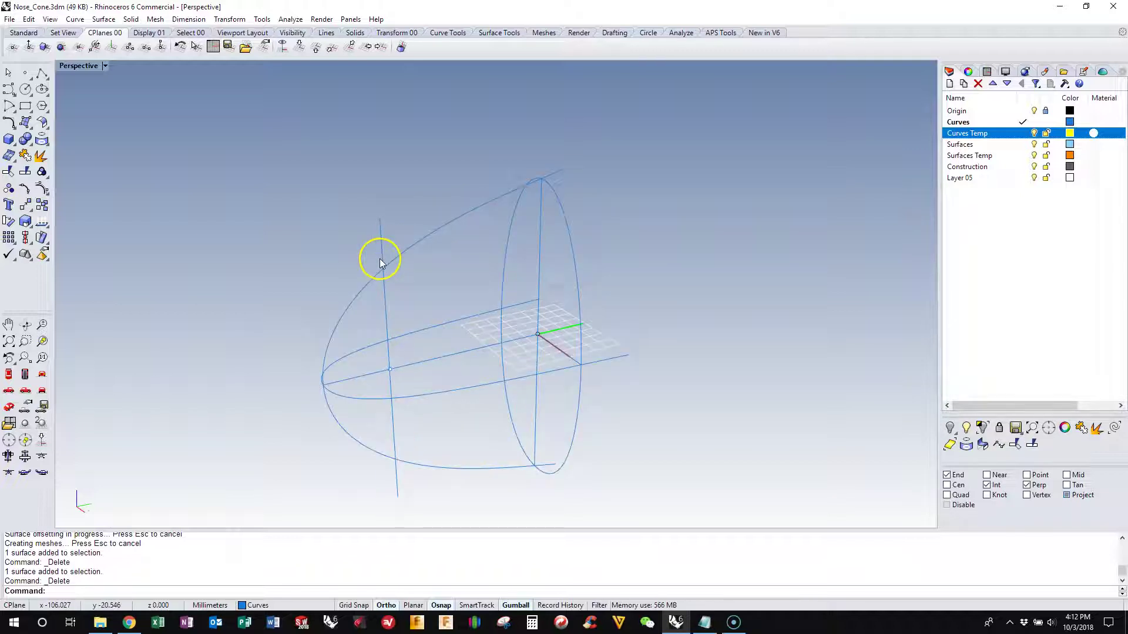
pyautogui.moveTo(348, 386); pyautogui.dragTo(345, 371, button='right')
pyautogui.click(377, 280)
pyautogui.click(388, 311)
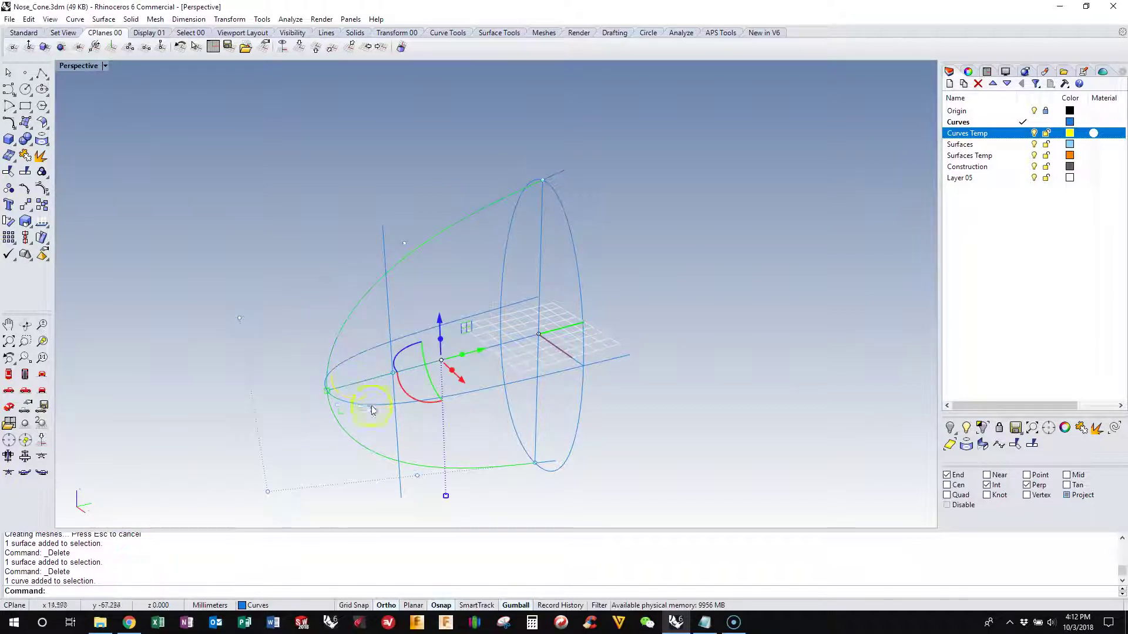
pyautogui.click(373, 409)
pyautogui.click(356, 356)
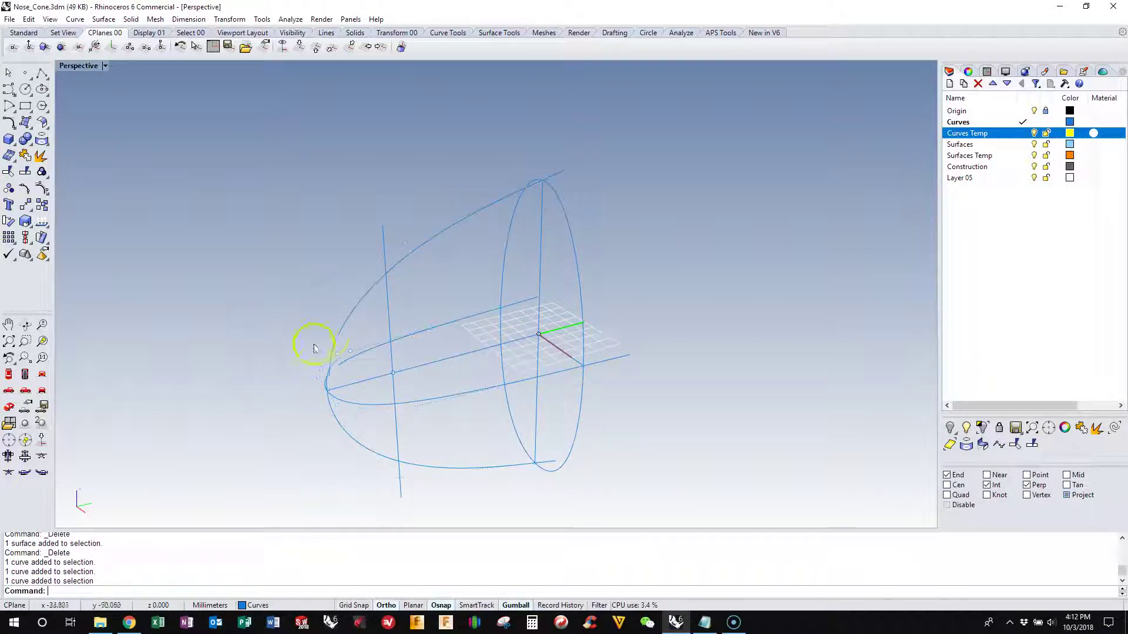
pyautogui.click(340, 327)
pyautogui.click(381, 365)
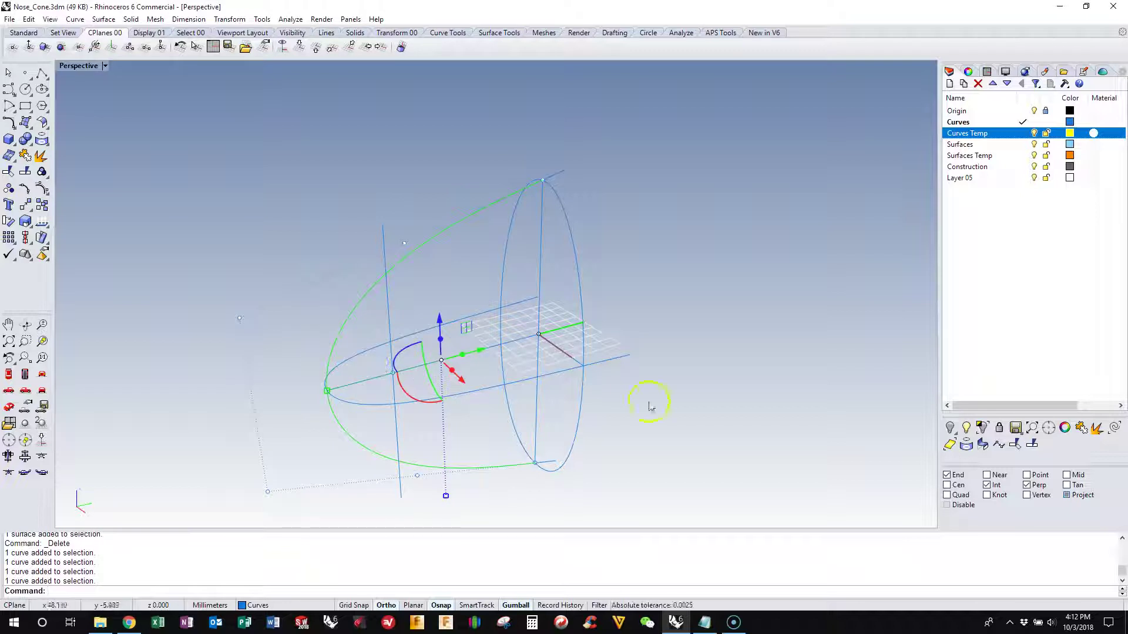
pyautogui.click(950, 429)
# Step: Split the yellow side-profile curve into upper and lower pieces at the nose tip, using the Point option
pyautogui.scroll(-2, 400, 326)
pyautogui.moveTo(384, 351); pyautogui.dragTo(379, 313, button='right')
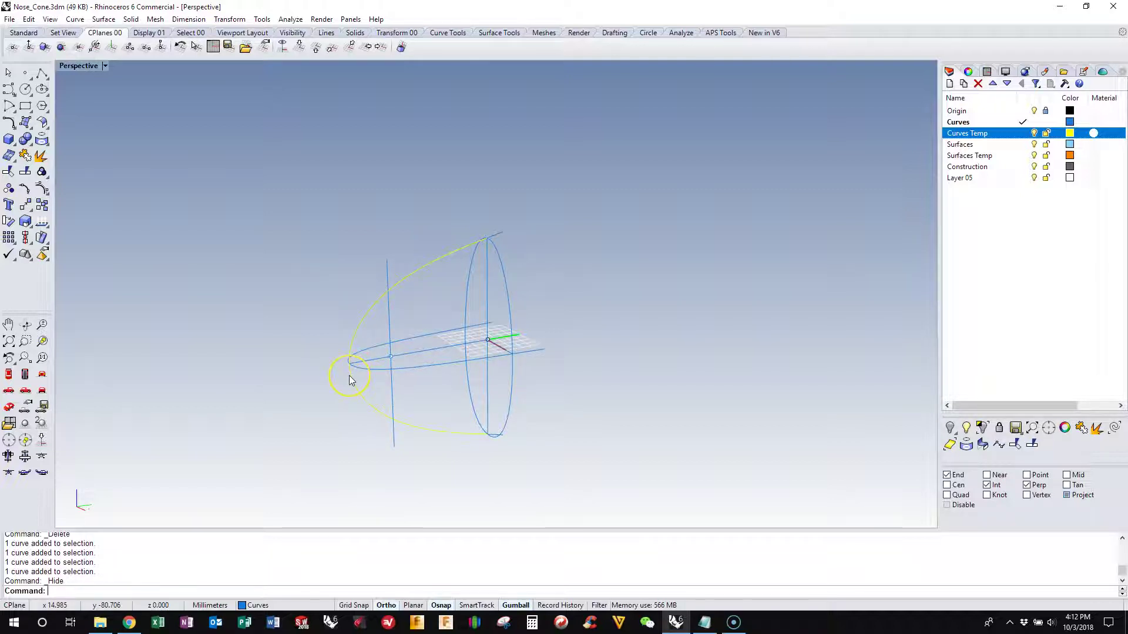
pyautogui.write('plit')
pyautogui.press('Return')
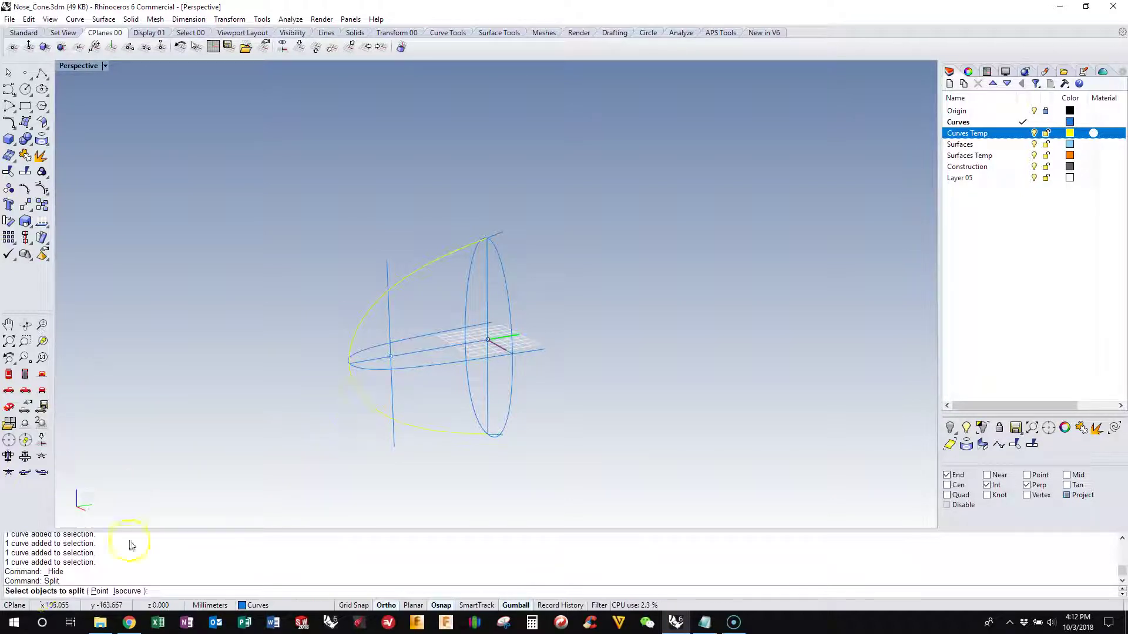
pyautogui.click(99, 590)
pyautogui.scroll(4, 207, 455)
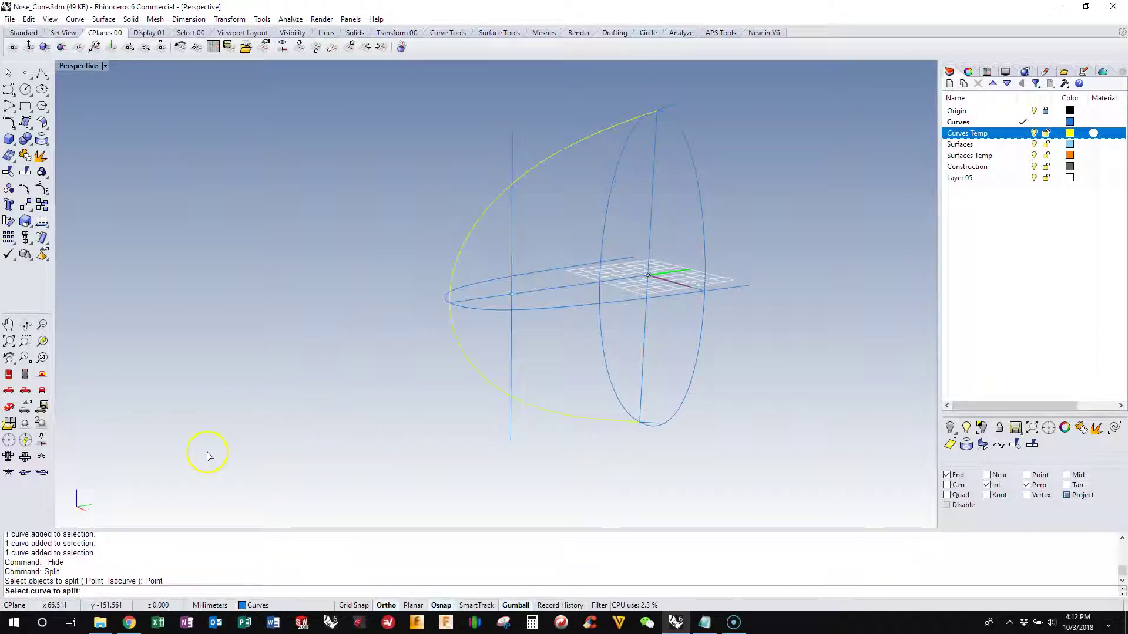
pyautogui.click(450, 344)
pyautogui.click(447, 320)
pyautogui.rightClick(370, 340)
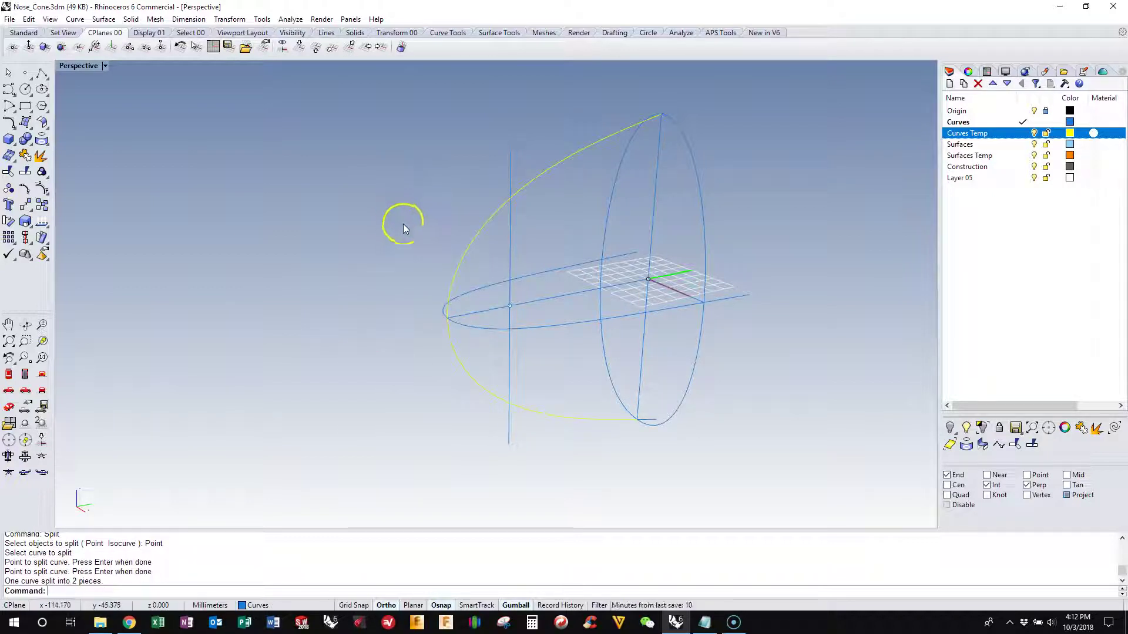
# Step: Copy the two blue horizontal plan-profile curves of the nose to the Curves Temp layer
pyautogui.click(484, 234)
pyautogui.click(448, 338)
pyautogui.click(473, 327)
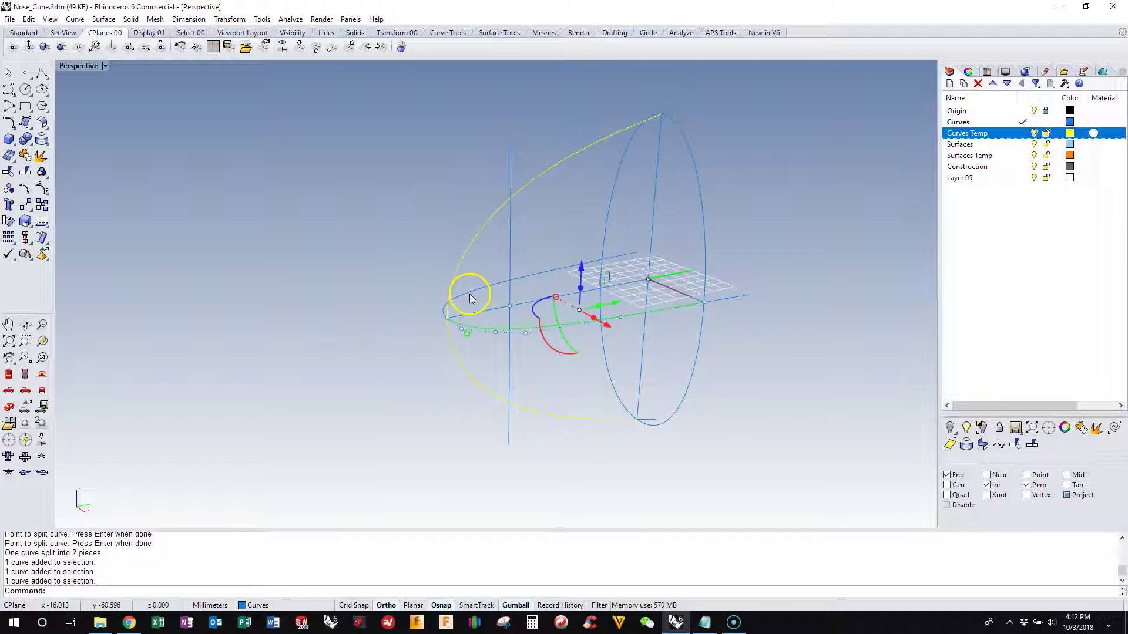
pyautogui.click(383, 309)
pyautogui.click(455, 296)
pyautogui.click(480, 327)
pyautogui.click(479, 329)
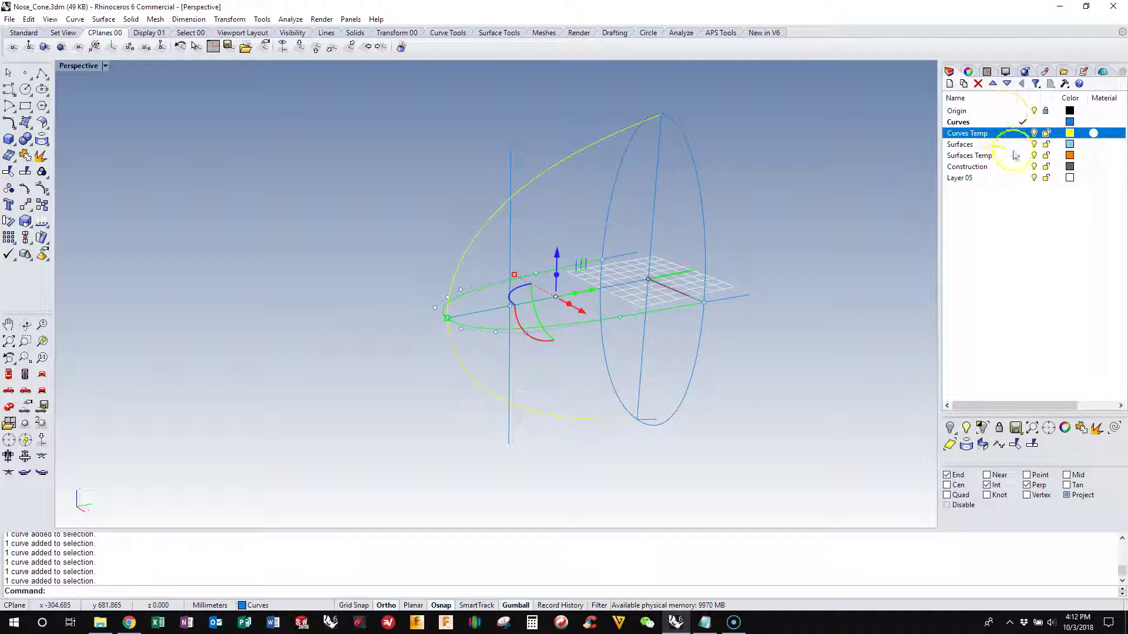
pyautogui.rightClick(970, 134)
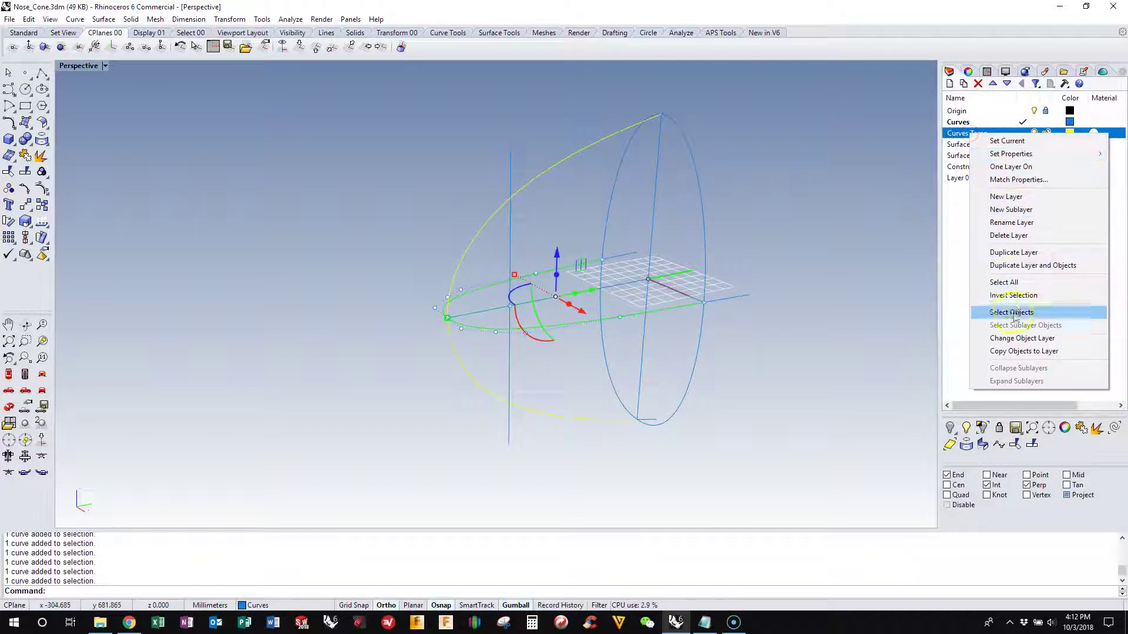
pyautogui.click(1009, 351)
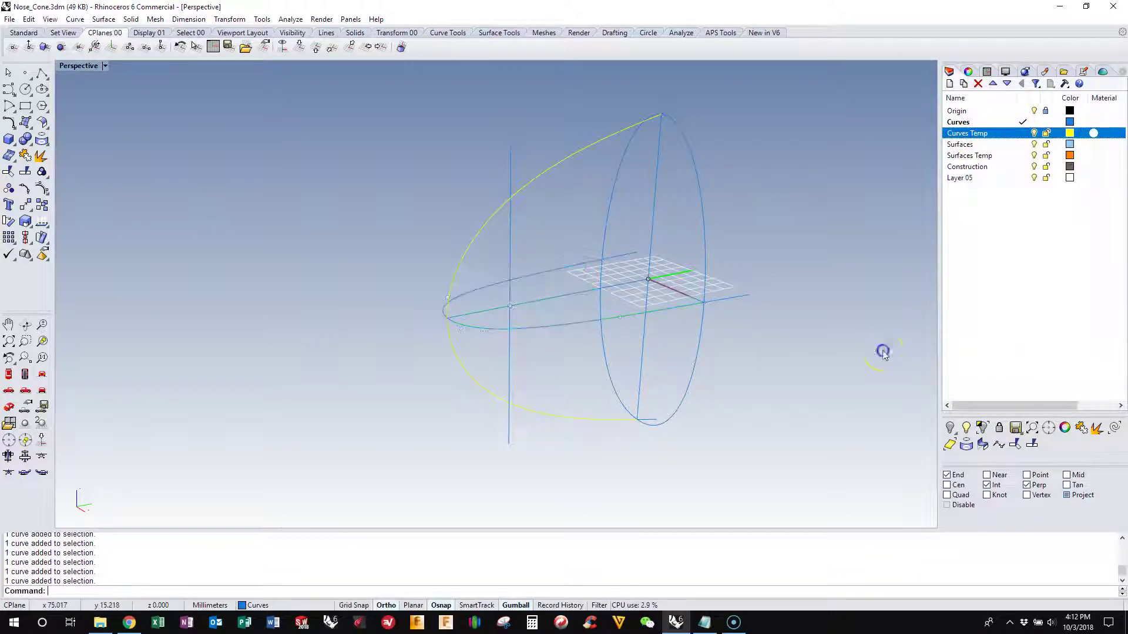
# Step: Hide the two original blue horizontal profile curves on the Curves layer
pyautogui.click(554, 327)
pyautogui.click(590, 356)
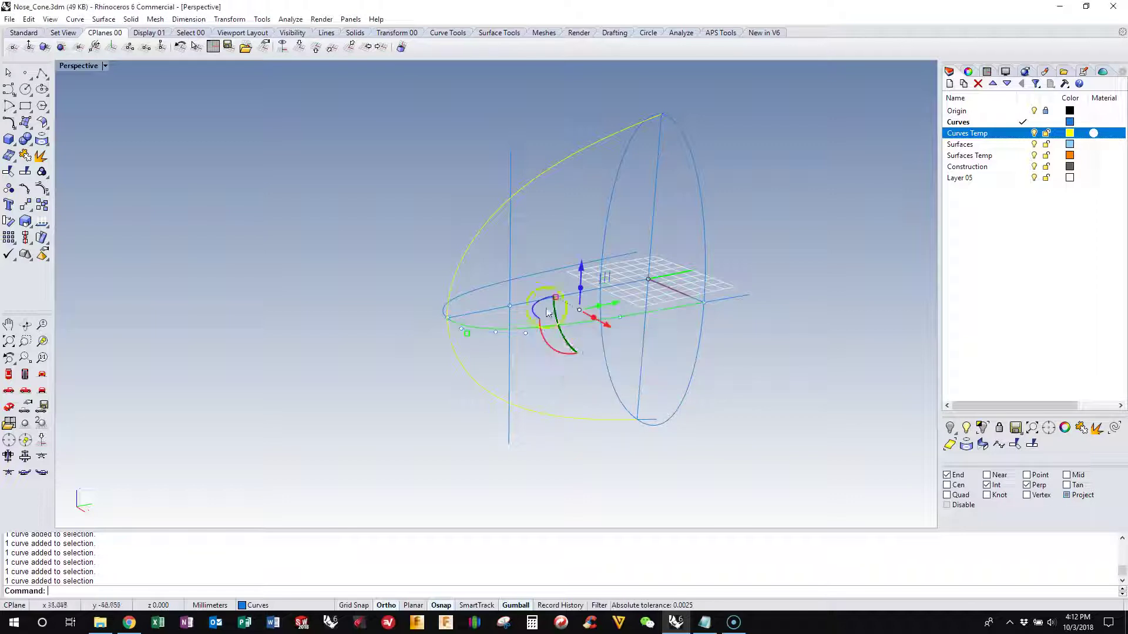
pyautogui.click(516, 281)
pyautogui.click(549, 308)
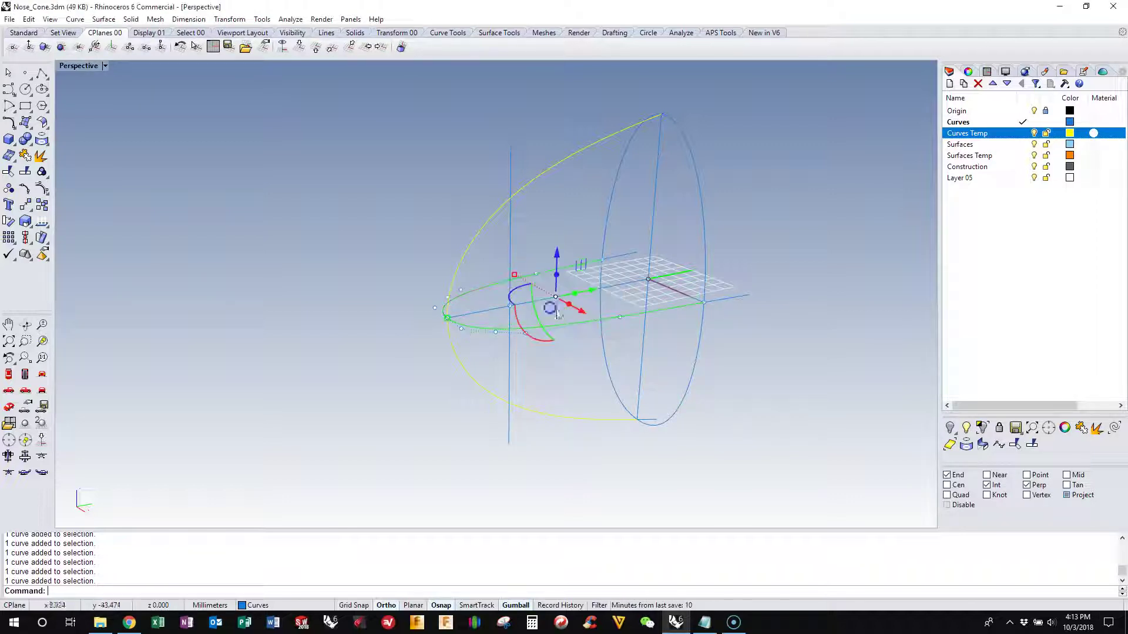
pyautogui.click(951, 428)
pyautogui.moveTo(722, 364)
pyautogui.mouseDown(button='right')
pyautogui.moveTo(684, 370)
pyautogui.moveTo(716, 361)
pyautogui.mouseUp(button='right')
pyautogui.click(493, 302)
pyautogui.click(480, 320)
pyautogui.click(473, 352)
pyautogui.click(461, 277)
pyautogui.press('Escape')
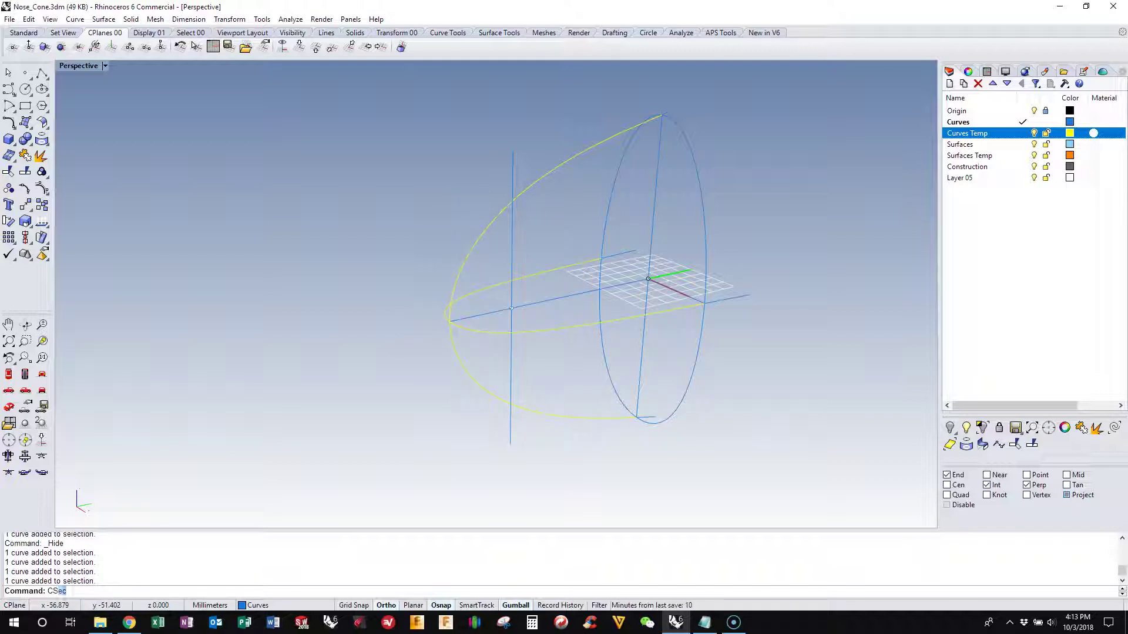
# Step: Create a closed CSec cross-section through the four yellow profiles, with the construction plane at World Right, along the full vertical line near the nose
pyautogui.press('Return')
pyautogui.moveTo(604, 252); pyautogui.dragTo(574, 332, button='right')
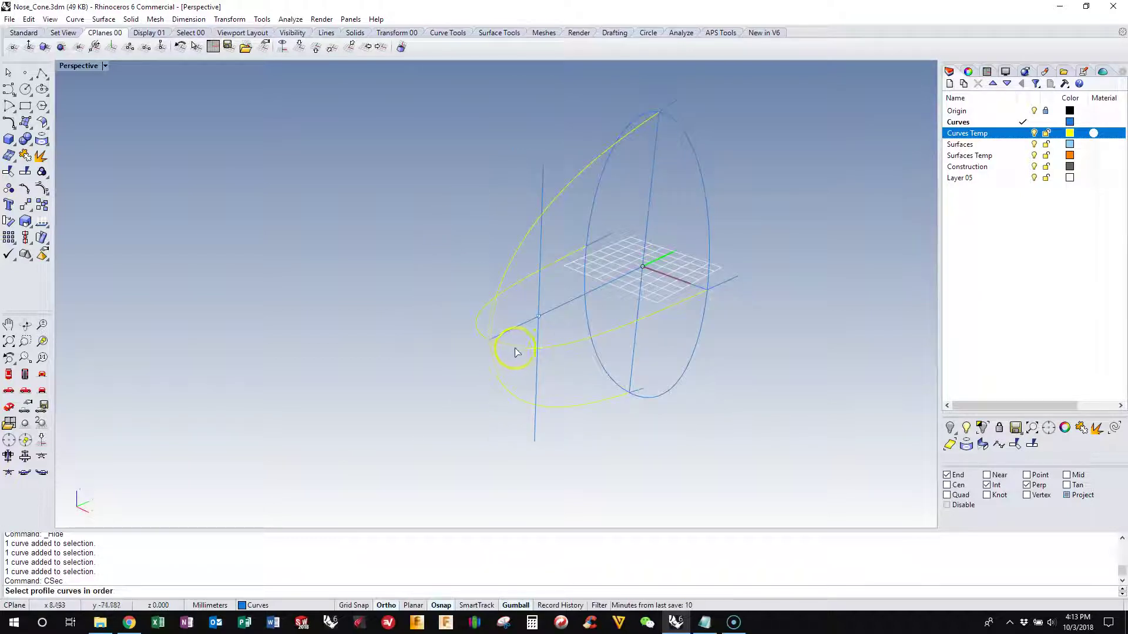
pyautogui.click(490, 358)
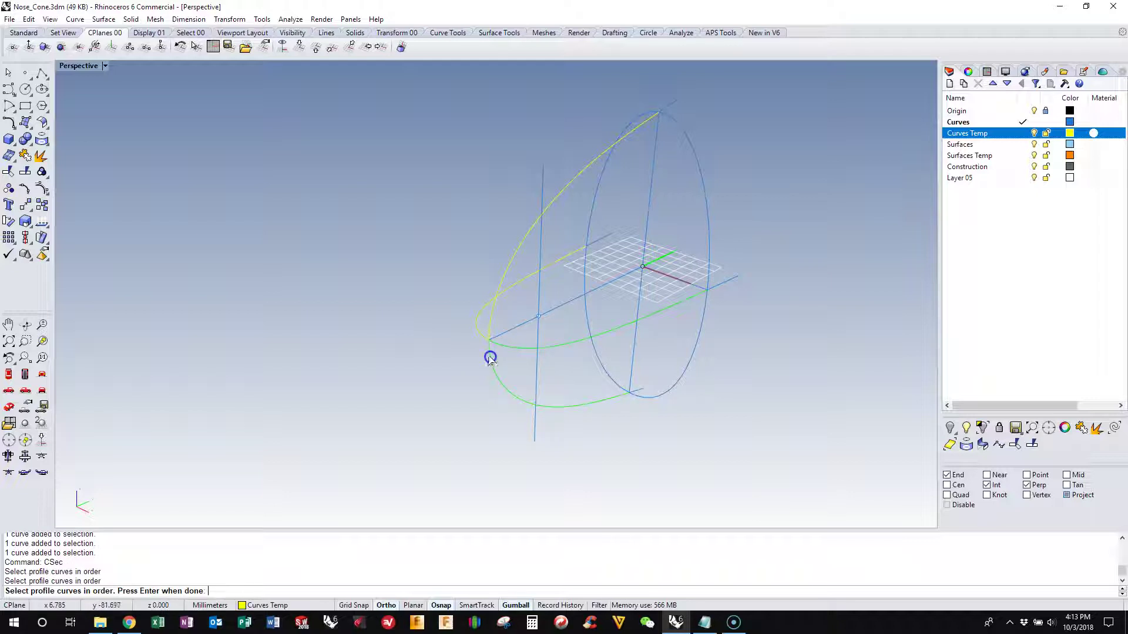
pyautogui.click(472, 323)
pyautogui.click(488, 320)
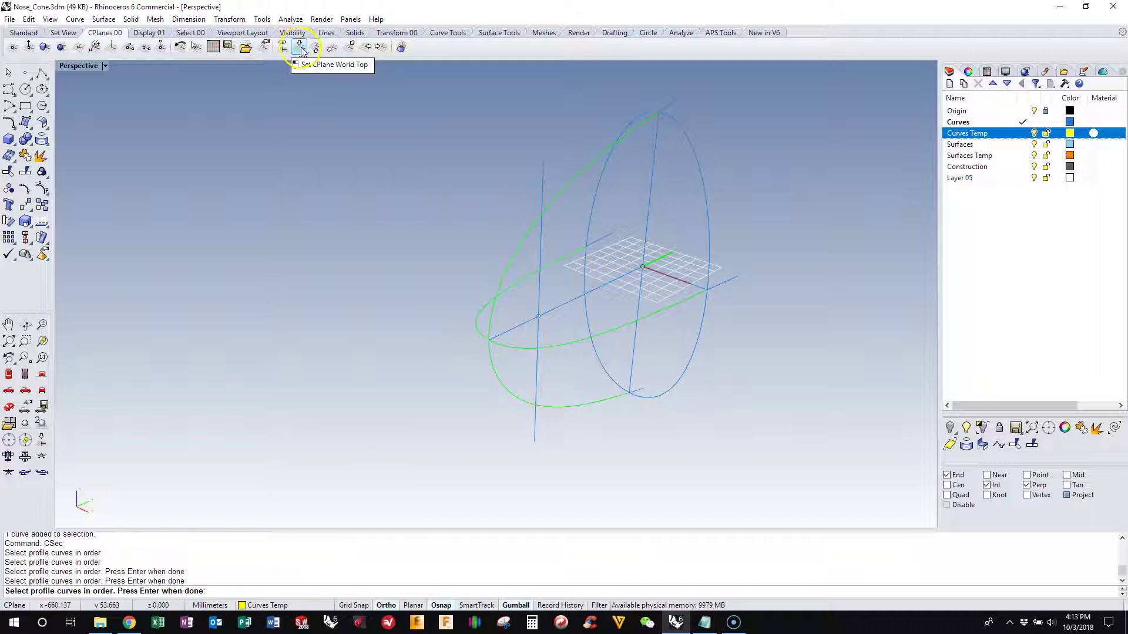
pyautogui.click(366, 48)
pyautogui.press('Return')
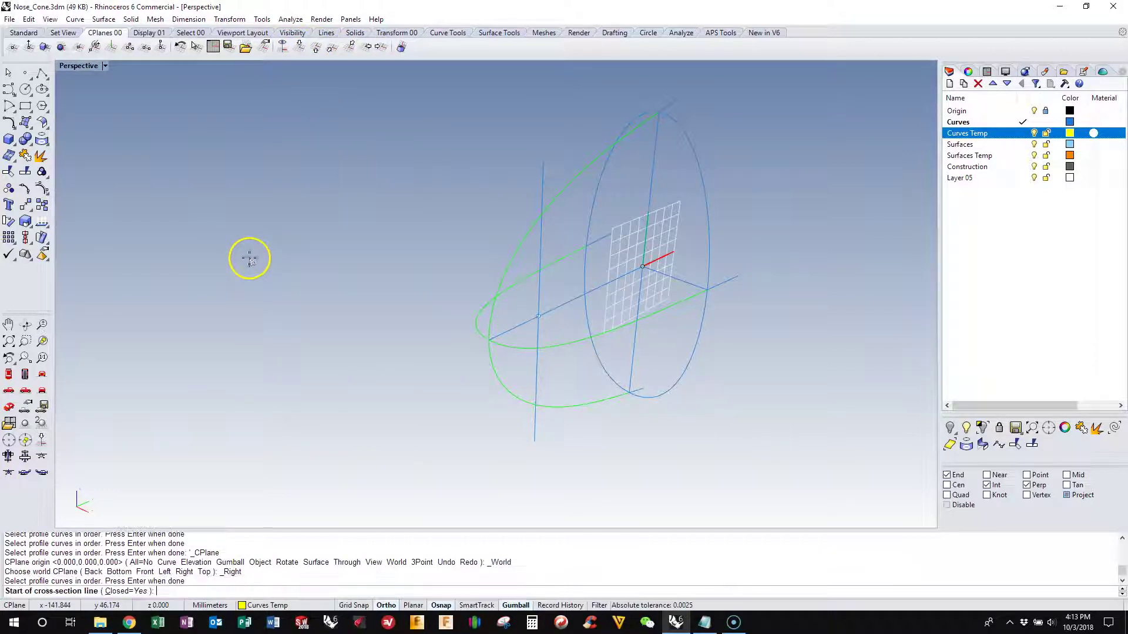
pyautogui.click(545, 165)
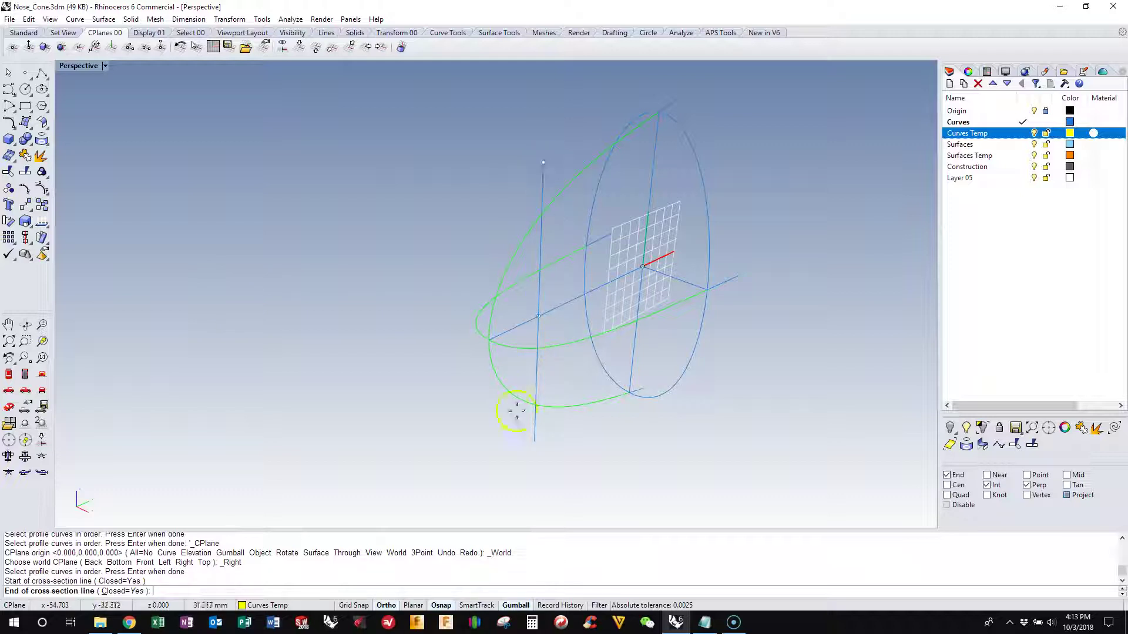
pyautogui.click(534, 441)
pyautogui.rightClick(416, 380)
pyautogui.moveTo(416, 381); pyautogui.dragTo(329, 349, button='right')
pyautogui.moveTo(379, 323); pyautogui.dragTo(362, 318, button='right')
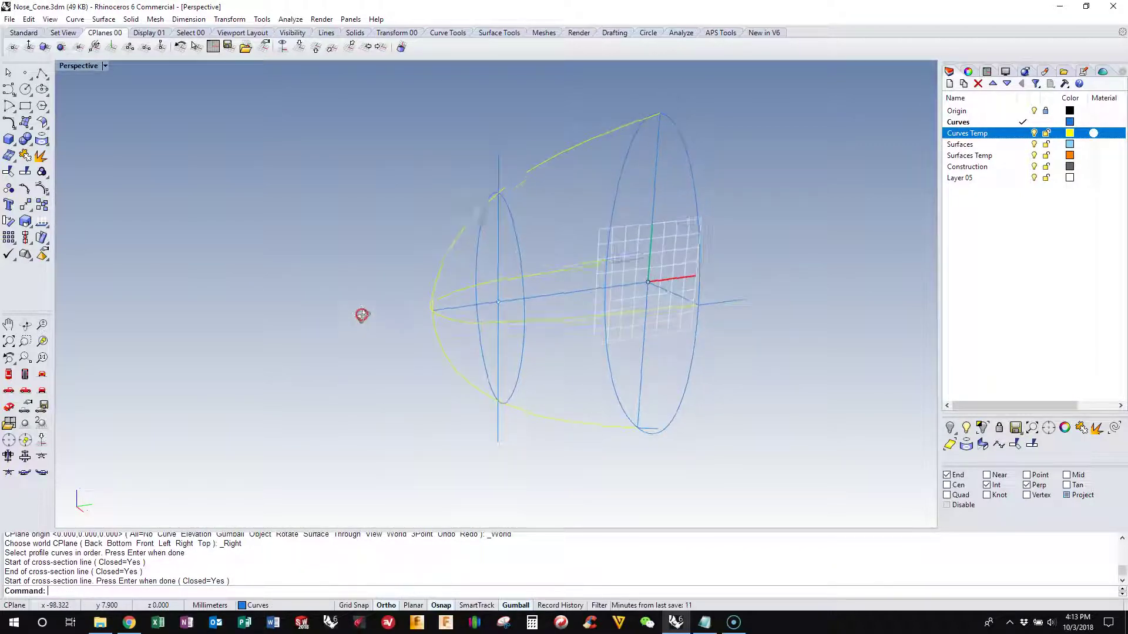
# Step: Examine the new cross-section curve and the rear ellipse from several angles
pyautogui.click(517, 241)
pyautogui.moveTo(292, 238)
pyautogui.mouseDown(button='right')
pyautogui.moveTo(375, 231)
pyautogui.moveTo(305, 229)
pyautogui.mouseUp(button='right')
pyautogui.press('Escape')
pyautogui.click(683, 139)
pyautogui.moveTo(668, 208); pyautogui.dragTo(634, 68, button='right')
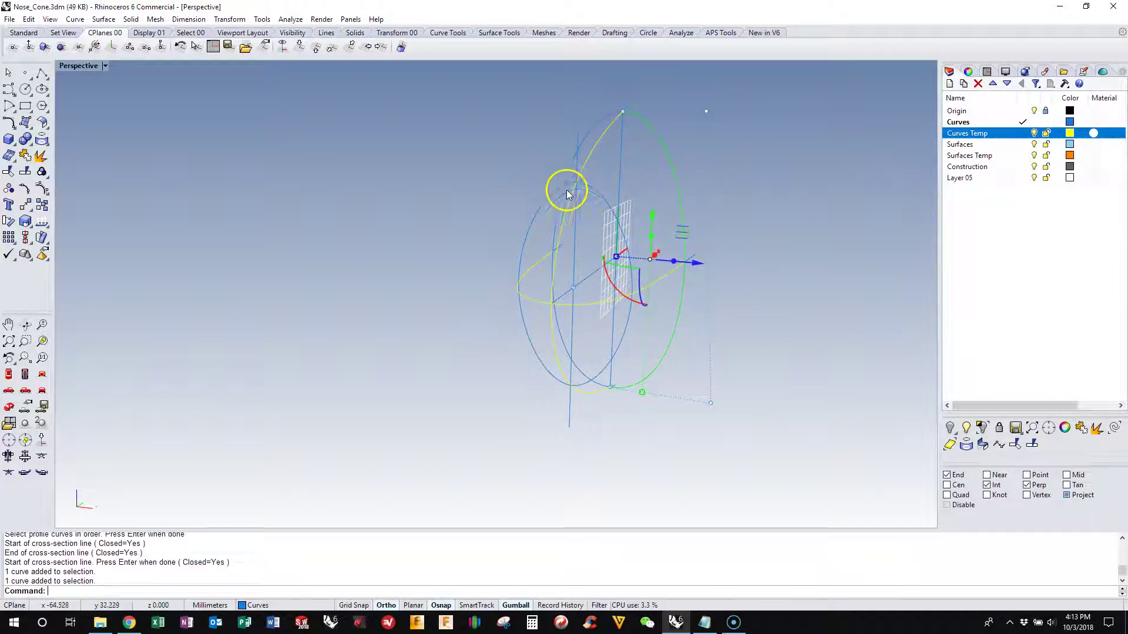
pyautogui.press('Escape')
pyautogui.moveTo(501, 211); pyautogui.dragTo(458, 206, button='right')
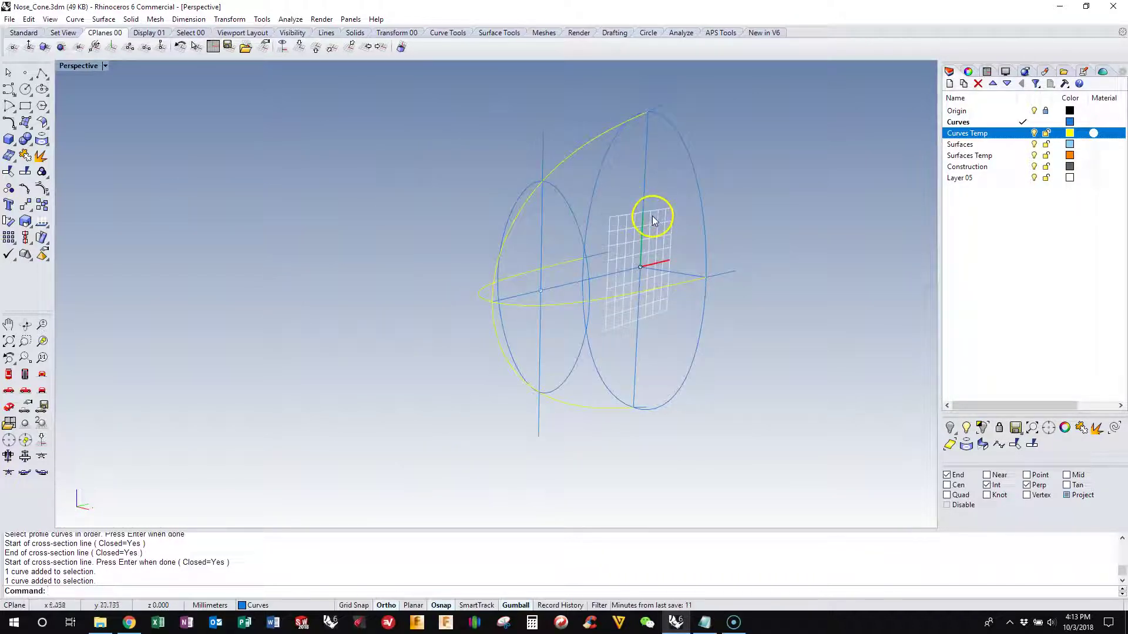
# Step: Try a Sweep2 with the rear ellipse as first chained rail, the front cross-section as second rail and the lower profile as cross section
pyautogui.moveTo(516, 262); pyautogui.dragTo(538, 264, button='right')
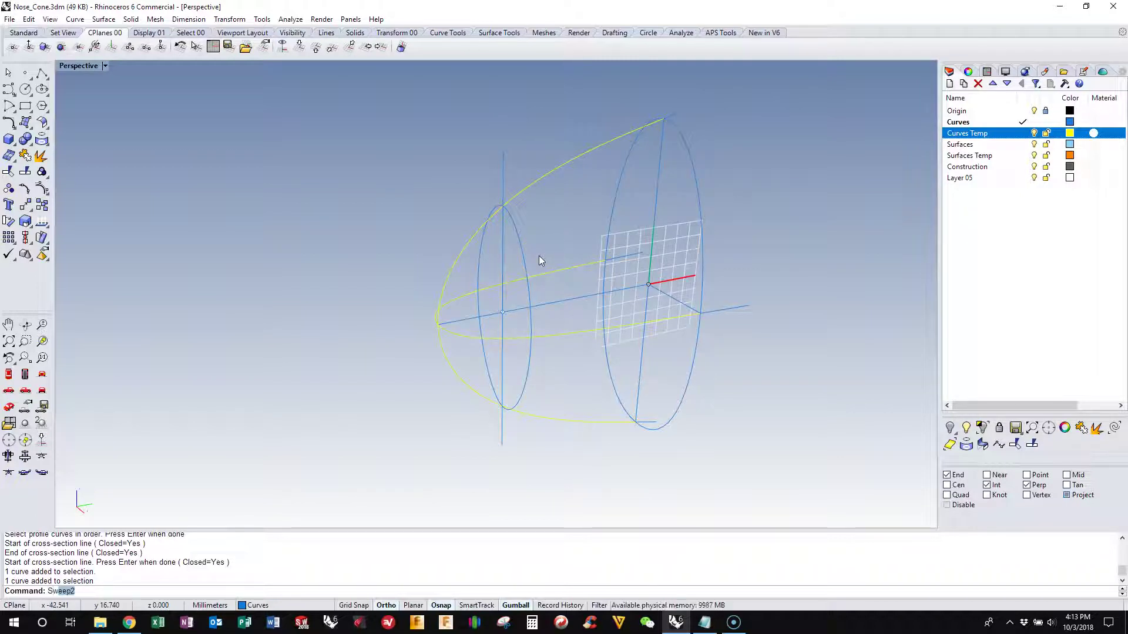
pyautogui.write('eep')
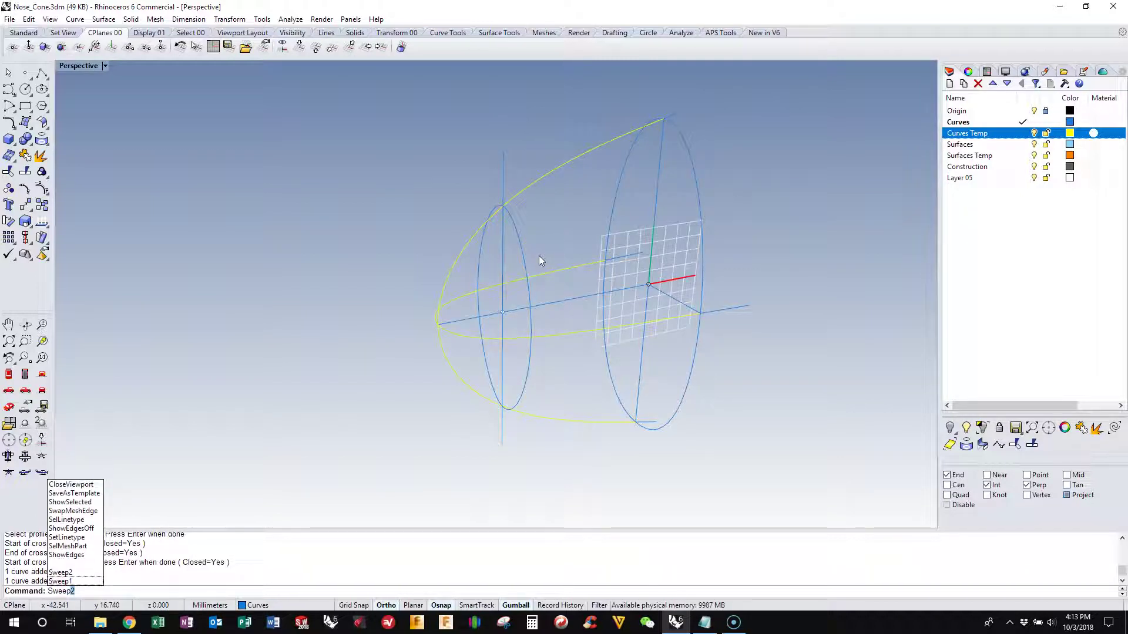
pyautogui.press('Return')
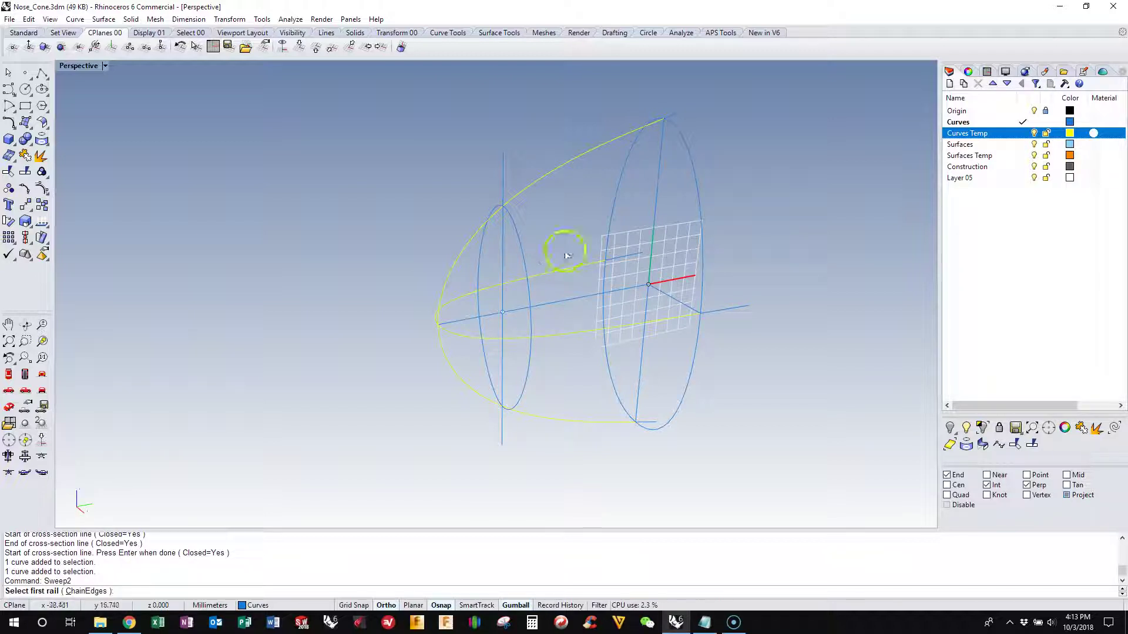
pyautogui.click(92, 592)
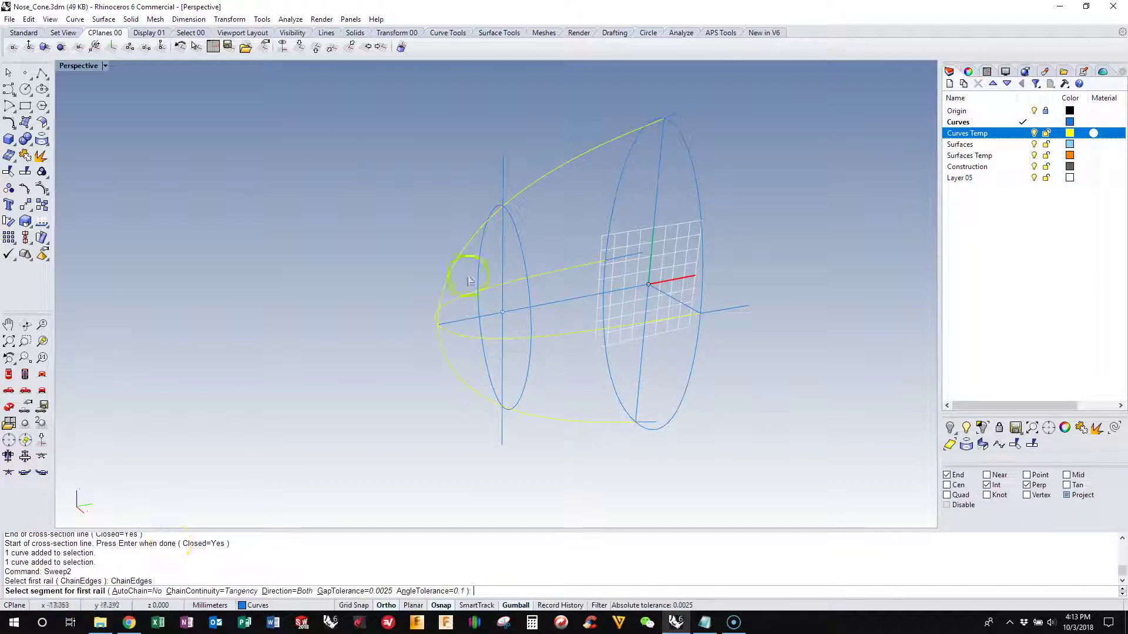
pyautogui.click(694, 163)
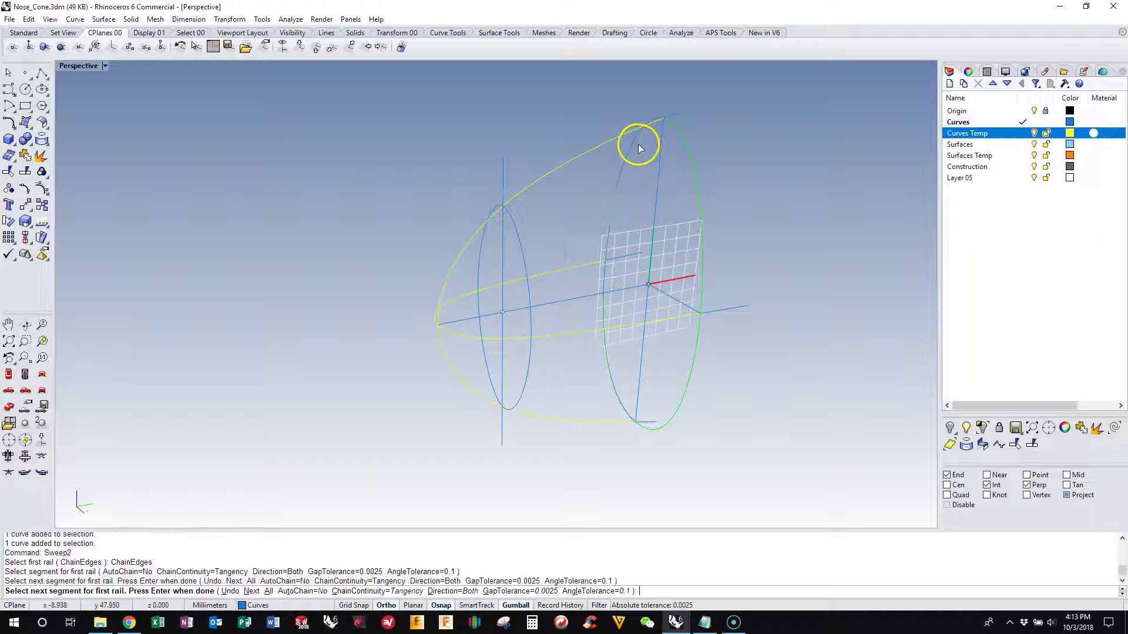
pyautogui.rightClick(650, 169)
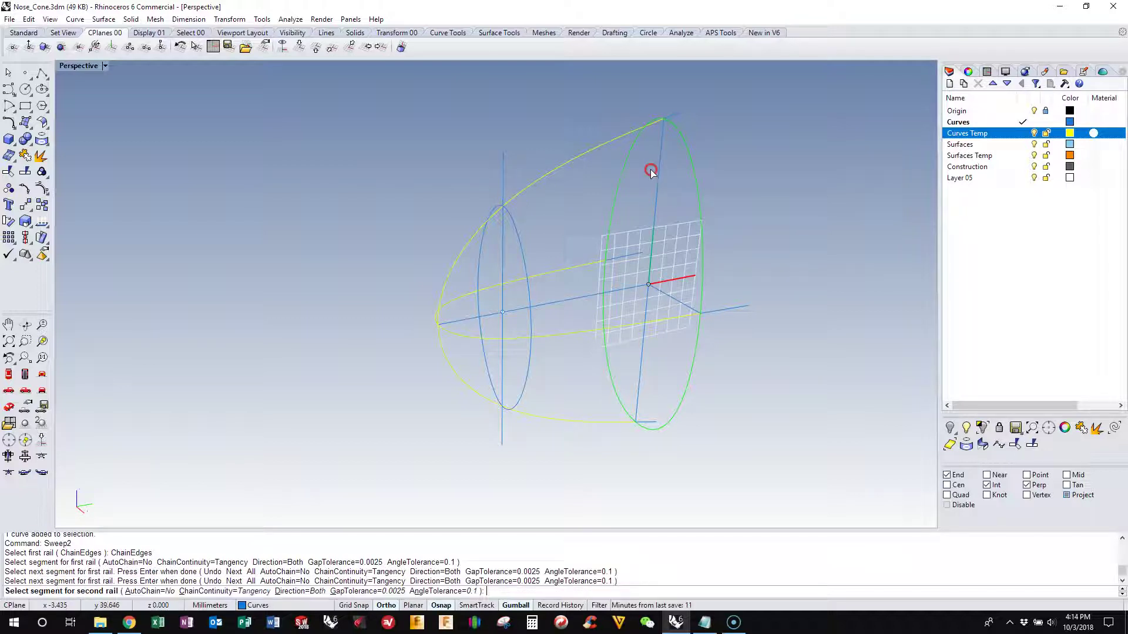
pyautogui.click(521, 246)
pyautogui.rightClick(549, 245)
pyautogui.click(552, 418)
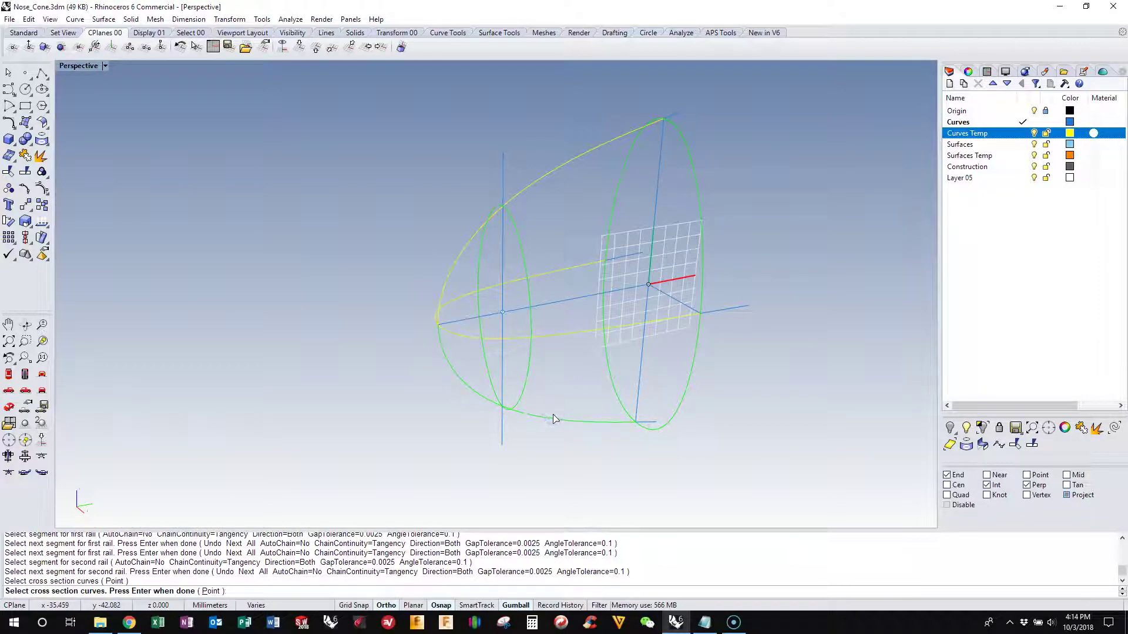
pyautogui.rightClick(534, 381)
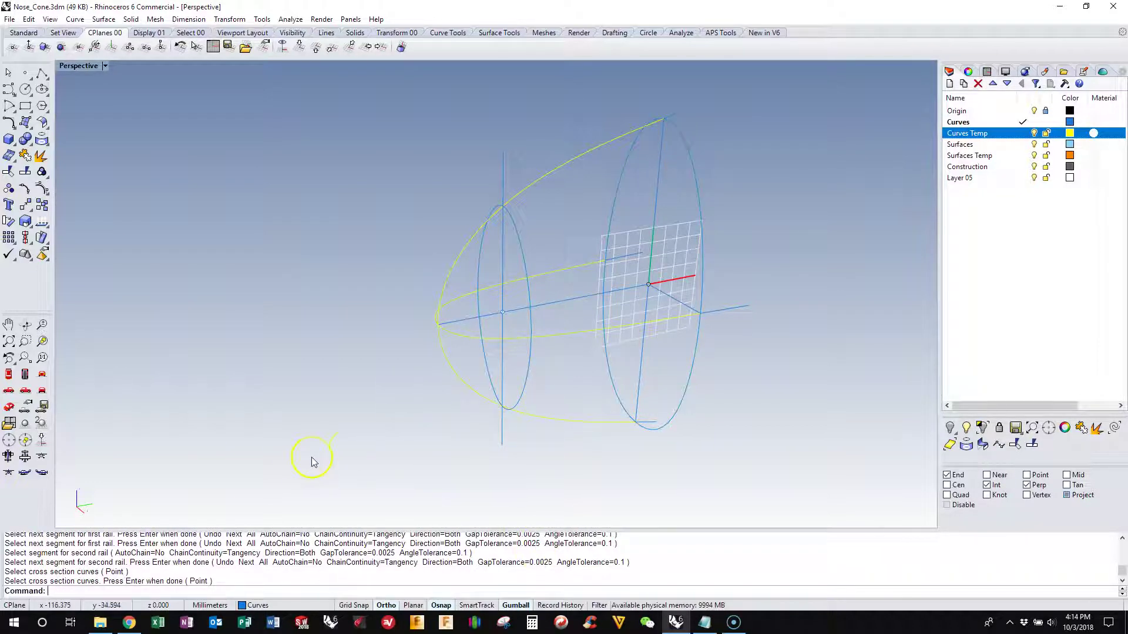
# Step: Split the upper yellow profile curve at its intersection with the front cross-section, using the Point option
pyautogui.write('Split')
pyautogui.press('Return')
pyautogui.click(99, 592)
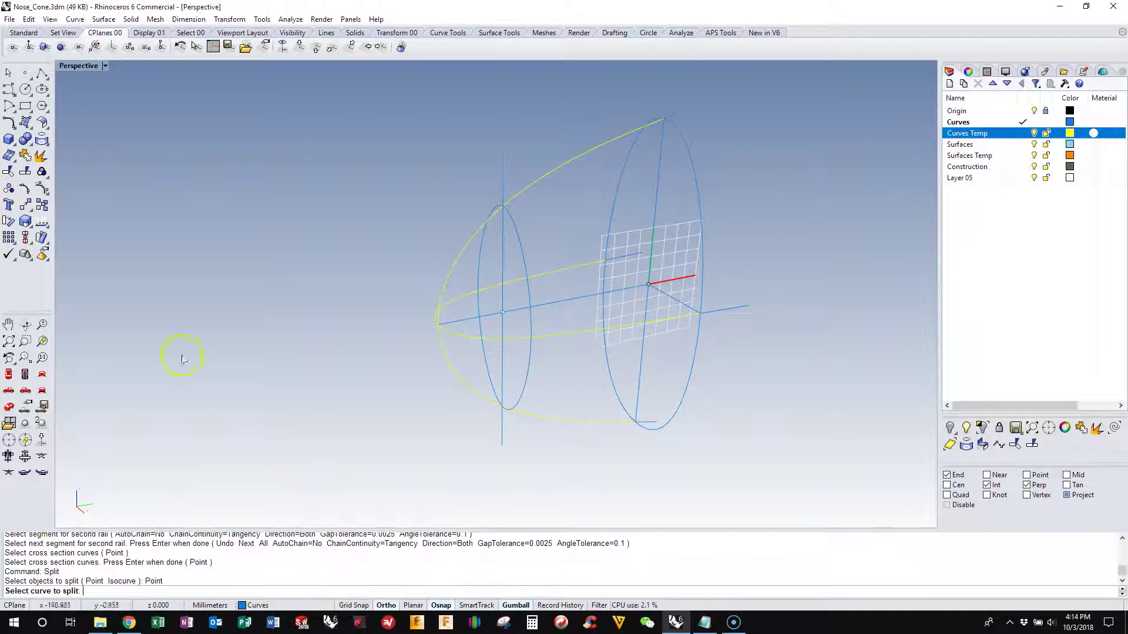
pyautogui.moveTo(181, 333); pyautogui.dragTo(476, 347, button='right')
pyautogui.click(467, 195)
pyautogui.click(479, 191)
pyautogui.rightClick(478, 192)
# Step: Split the near-side horizontal yellow profile at its intersection with the front cross-section
pyautogui.rightClick(423, 197)
pyautogui.click(100, 591)
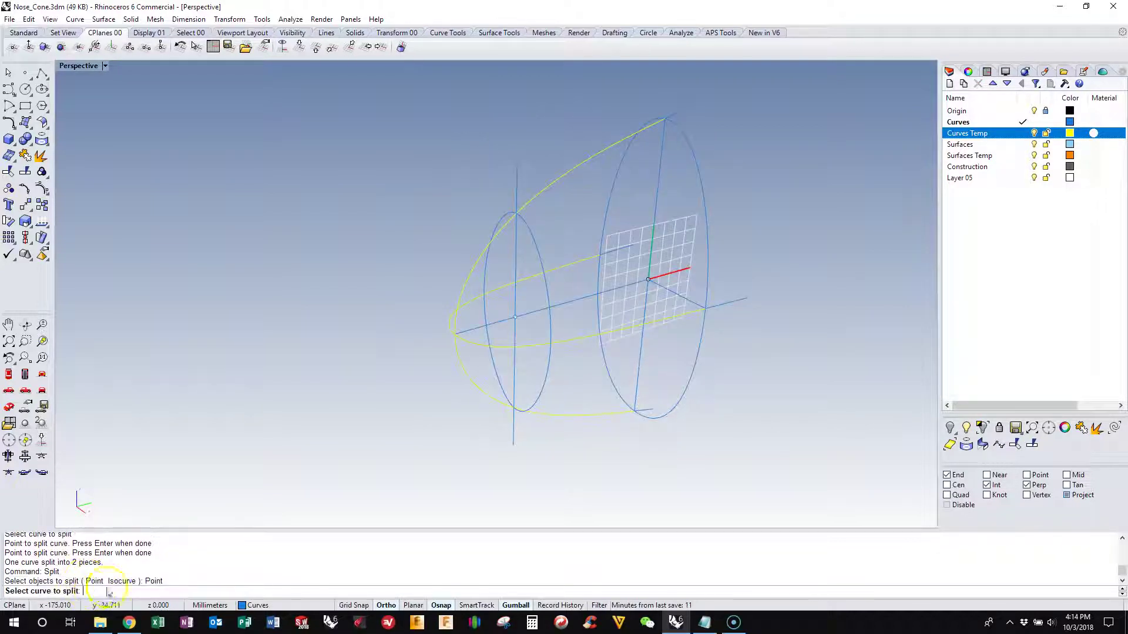
pyautogui.click(535, 347)
pyautogui.click(551, 347)
pyautogui.rightClick(552, 346)
# Step: Split the lower yellow profile curve at its intersection with the front cross-section
pyautogui.rightClick(415, 450)
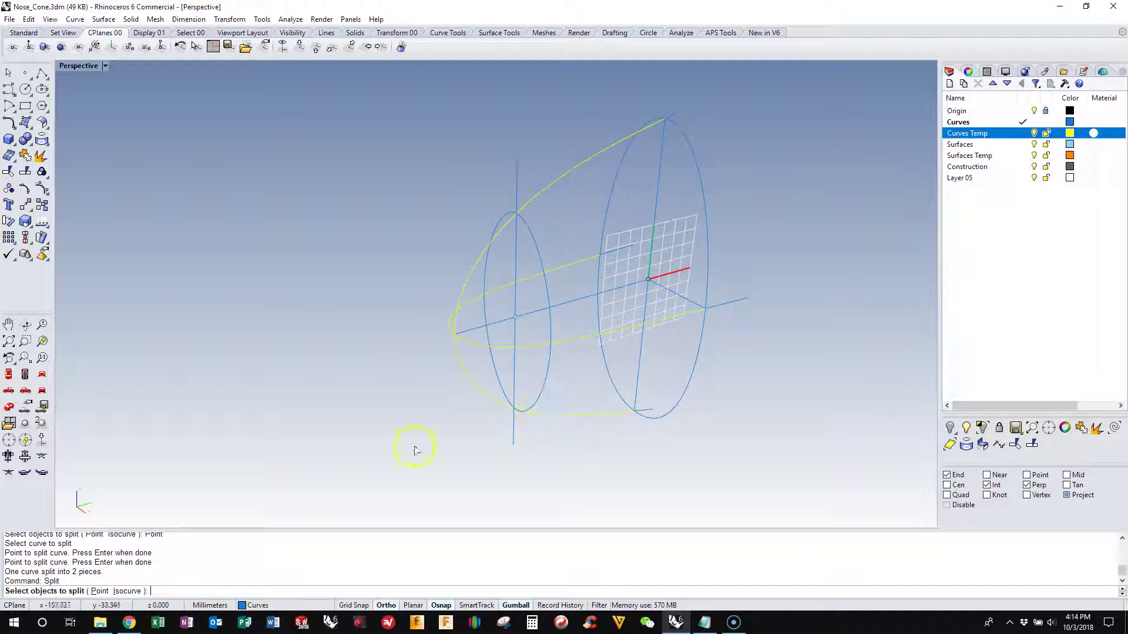
pyautogui.click(106, 591)
pyautogui.click(496, 408)
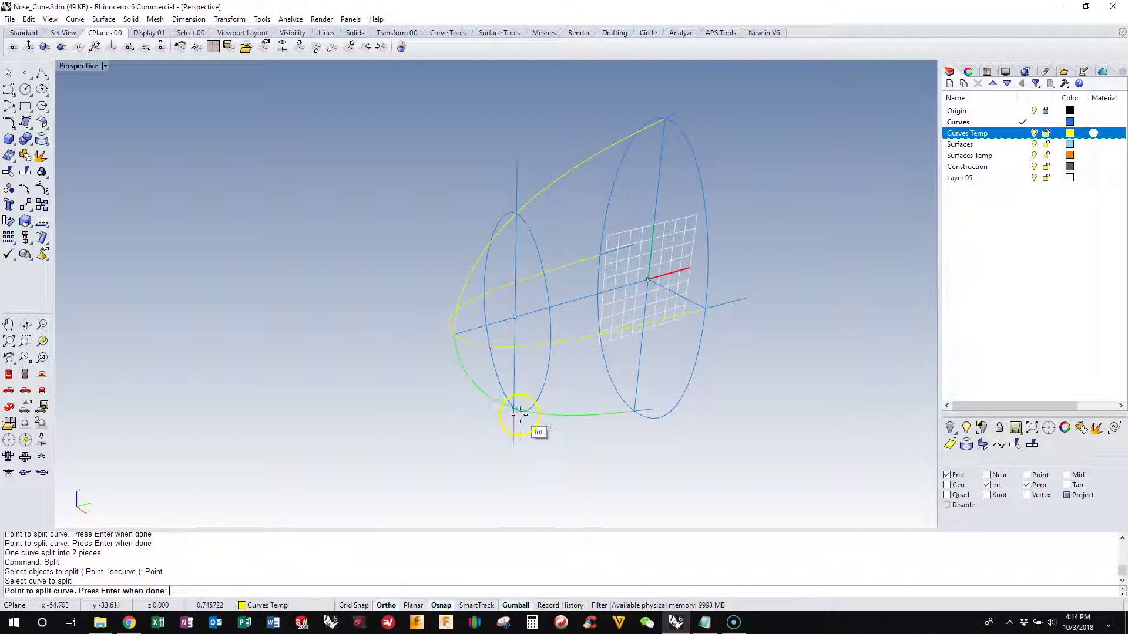
pyautogui.click(519, 415)
pyautogui.rightClick(379, 370)
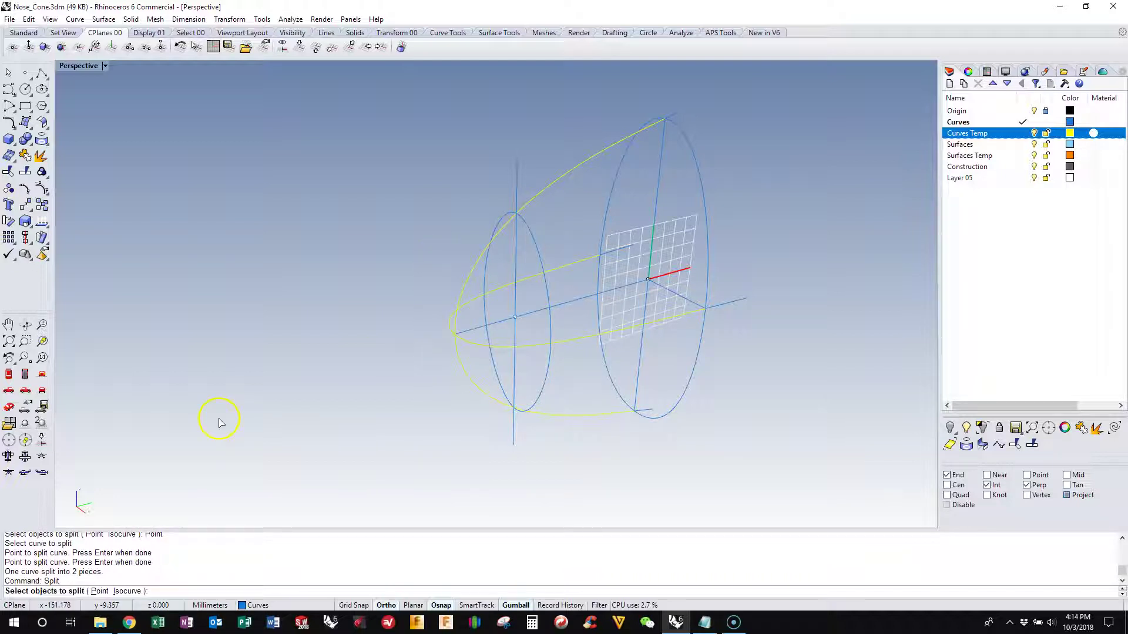
# Step: Split the far-side horizontal yellow profile at its intersection with the front cross-section
pyautogui.click(96, 592)
pyautogui.click(475, 310)
pyautogui.click(486, 295)
pyautogui.rightClick(441, 411)
pyautogui.rightClick(402, 546)
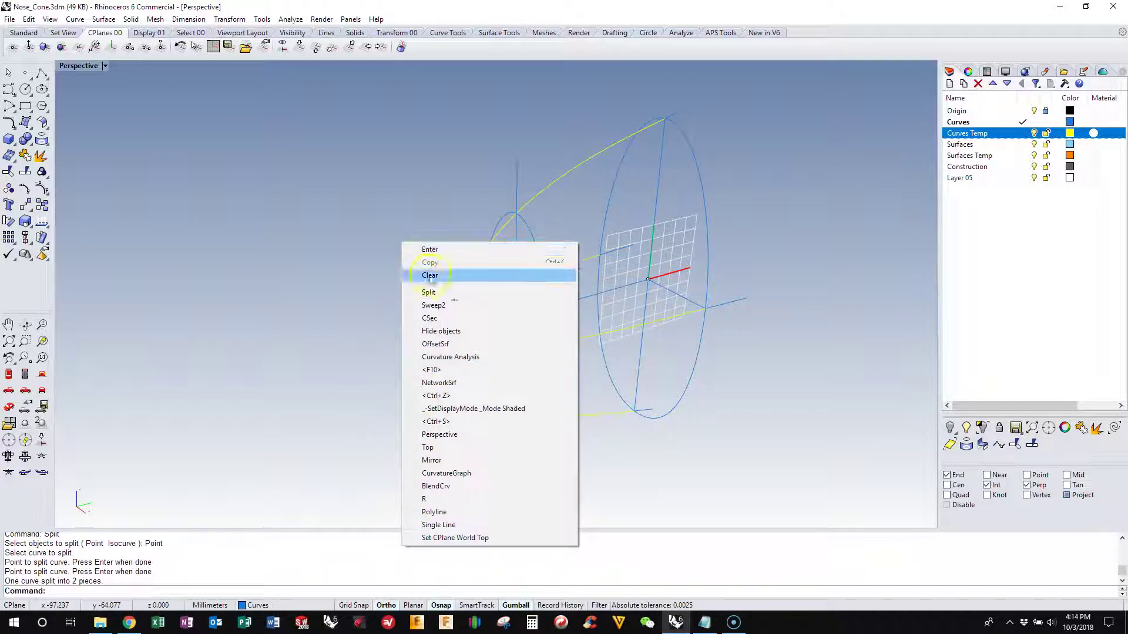
pyautogui.click(432, 306)
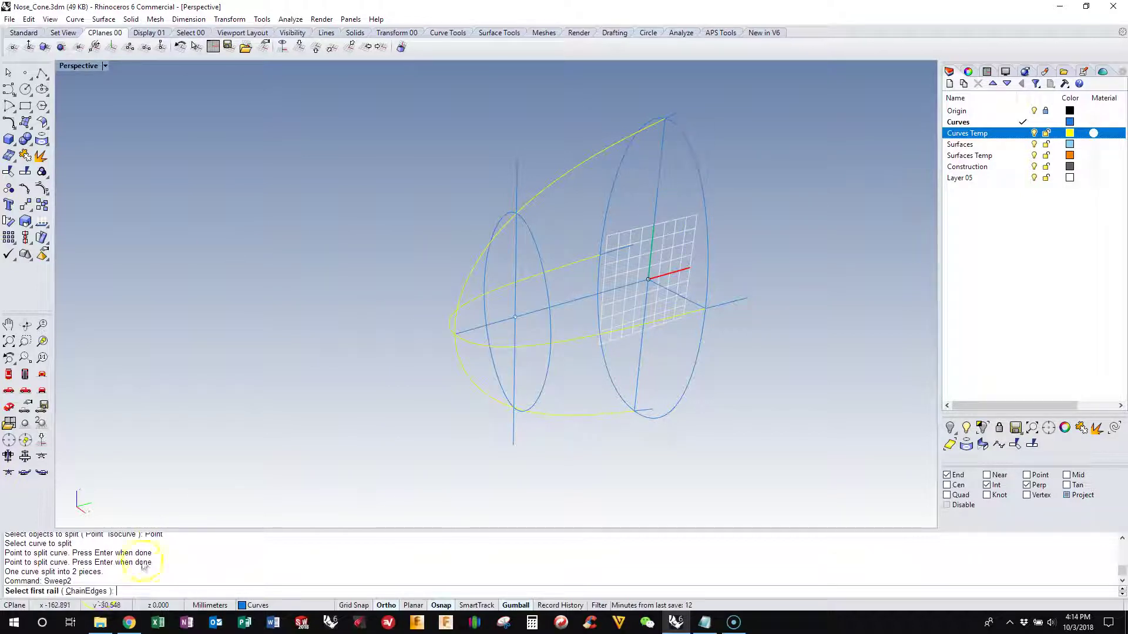
pyautogui.click(86, 591)
pyautogui.click(691, 150)
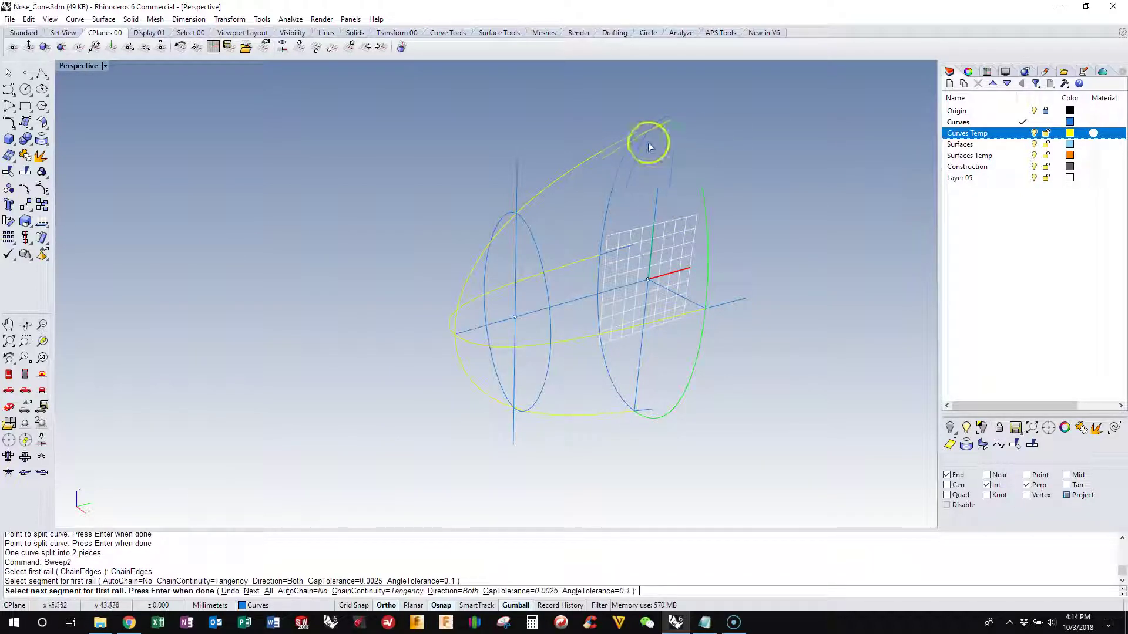
pyautogui.click(627, 148)
pyautogui.rightClick(643, 182)
pyautogui.click(536, 241)
pyautogui.rightClick(568, 292)
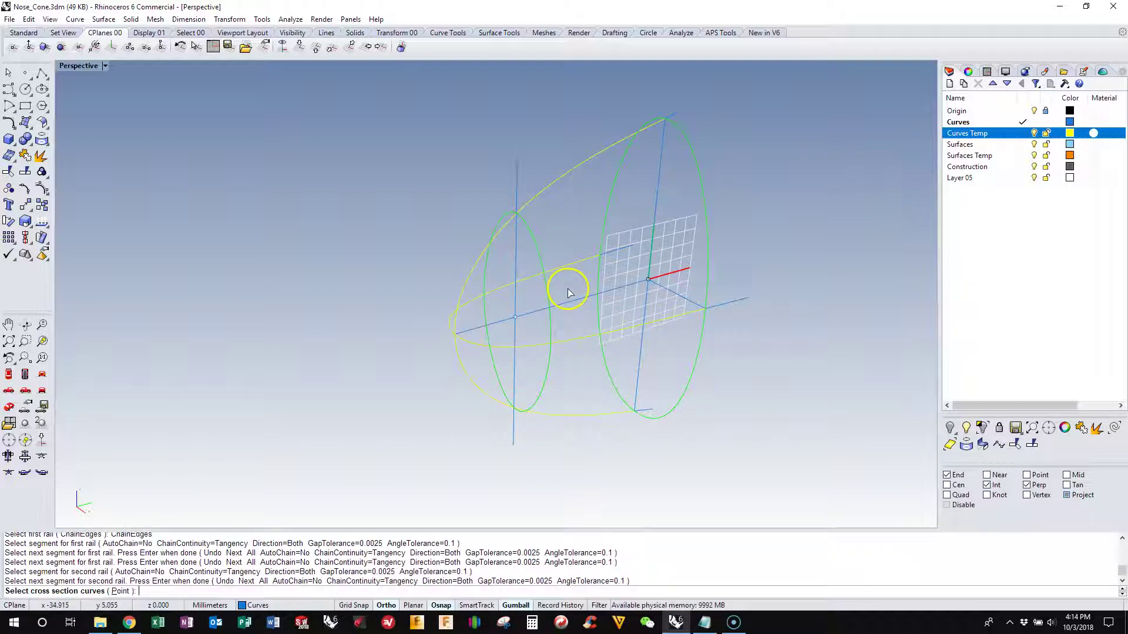
pyautogui.click(573, 346)
pyautogui.click(573, 418)
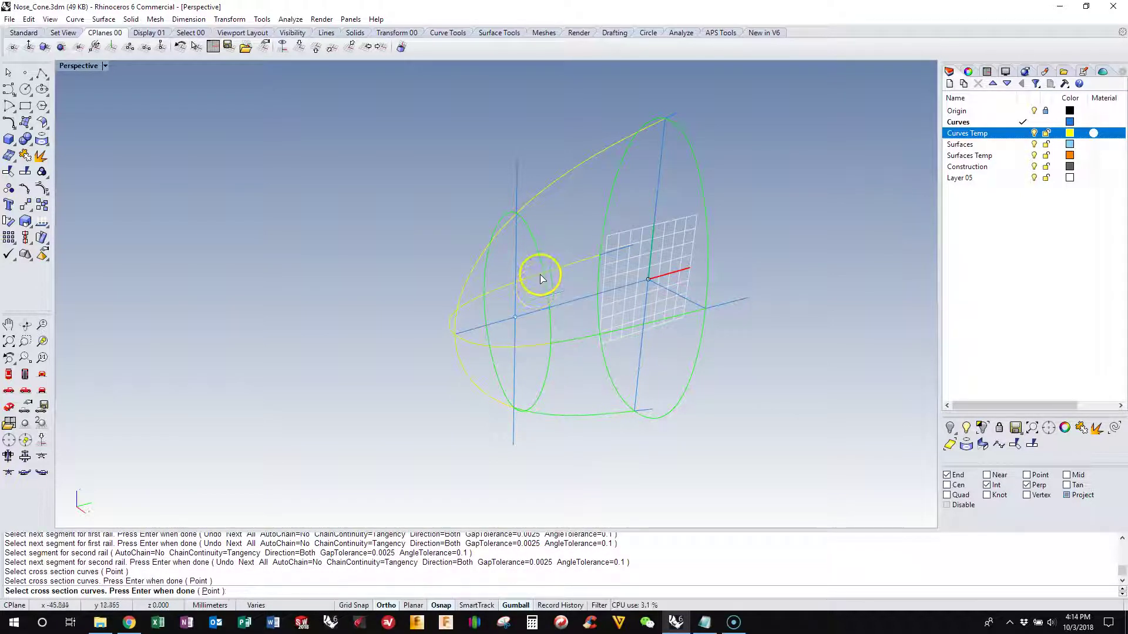
pyautogui.rightClick(512, 286)
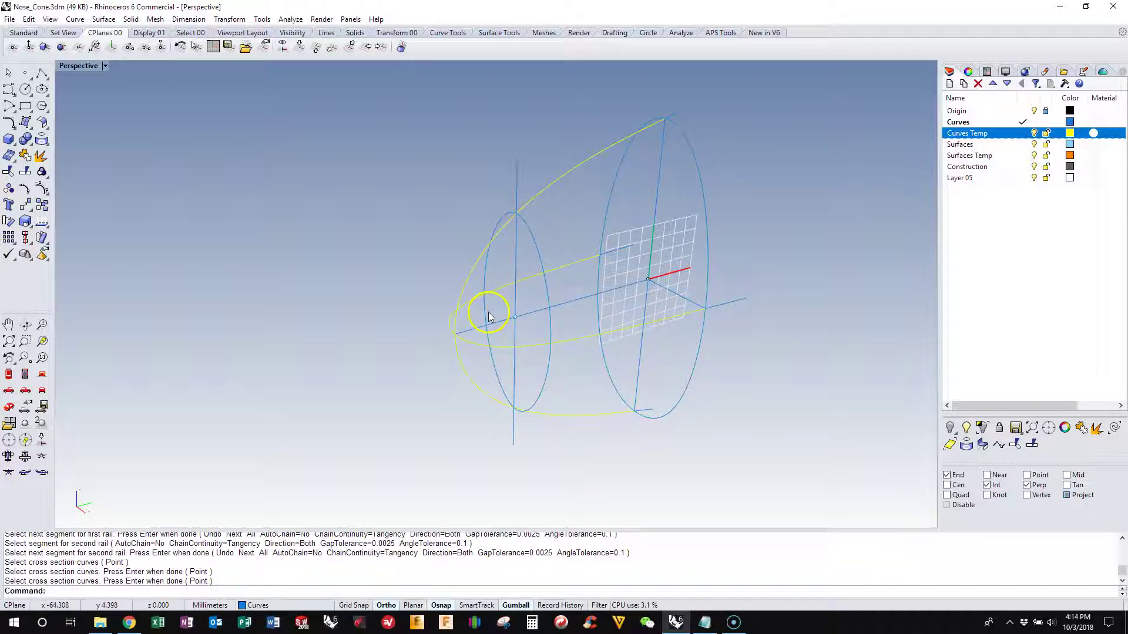
# Step: Start a two-rail sweep with chained edges, using the complete rear section and the front cross-section as rails
pyautogui.rightClick(397, 454)
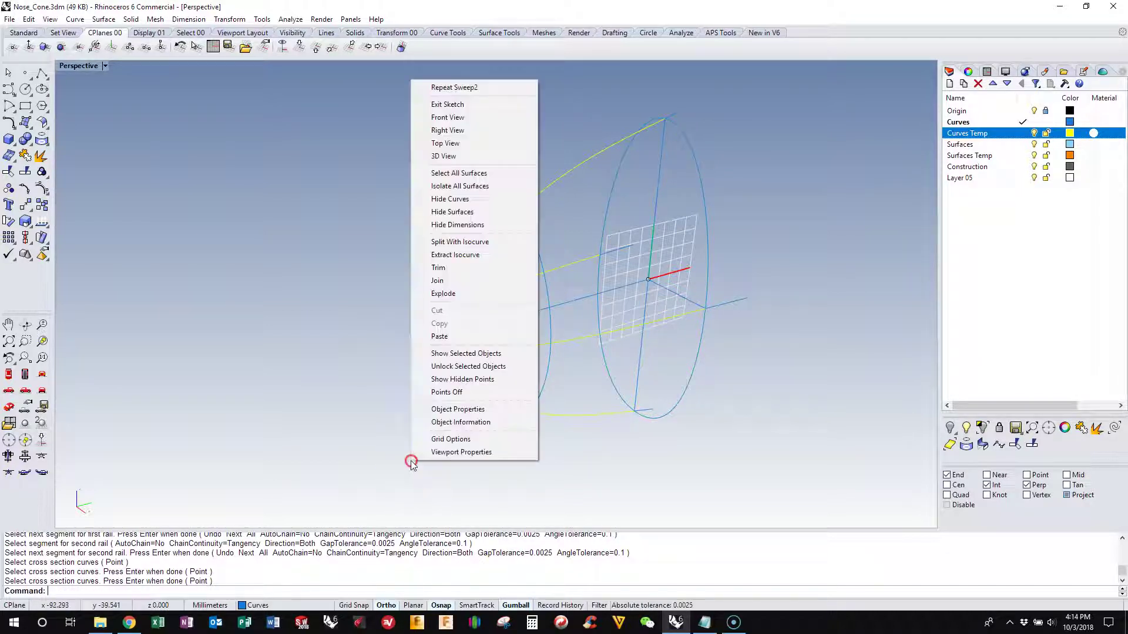
pyautogui.click(433, 89)
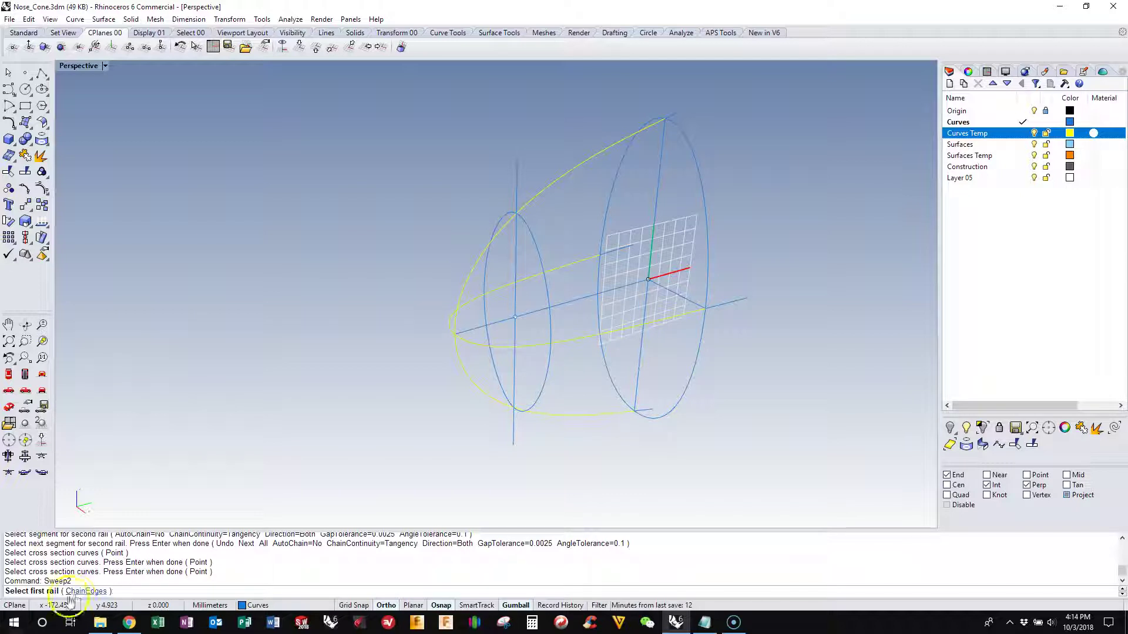
pyautogui.click(88, 591)
pyautogui.click(685, 141)
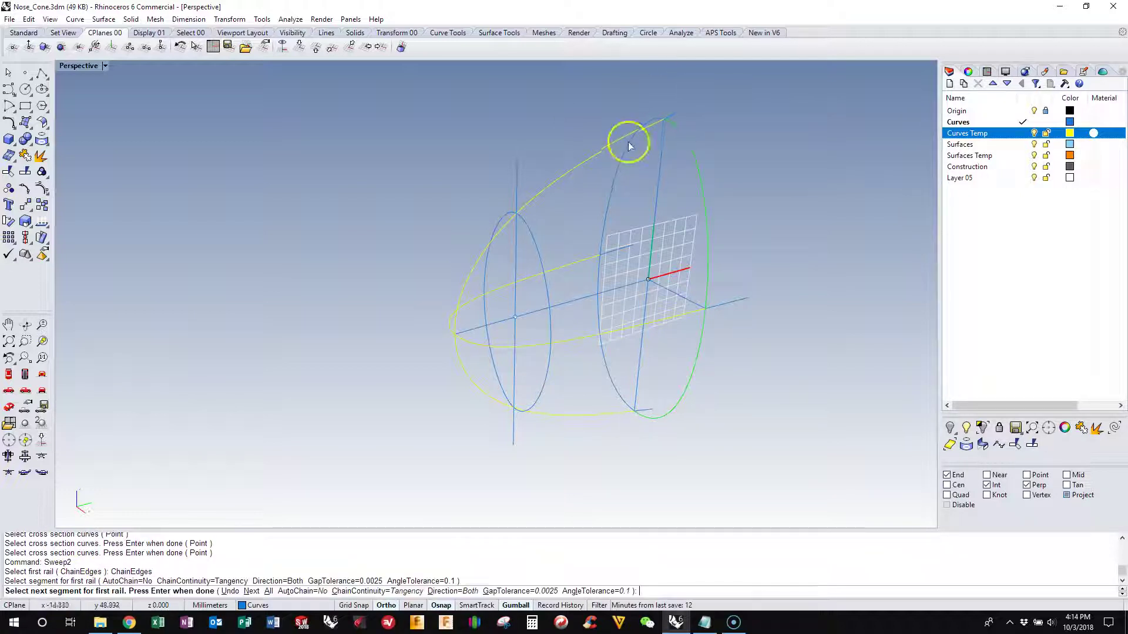
pyautogui.click(629, 148)
pyautogui.press('Return')
pyautogui.click(531, 238)
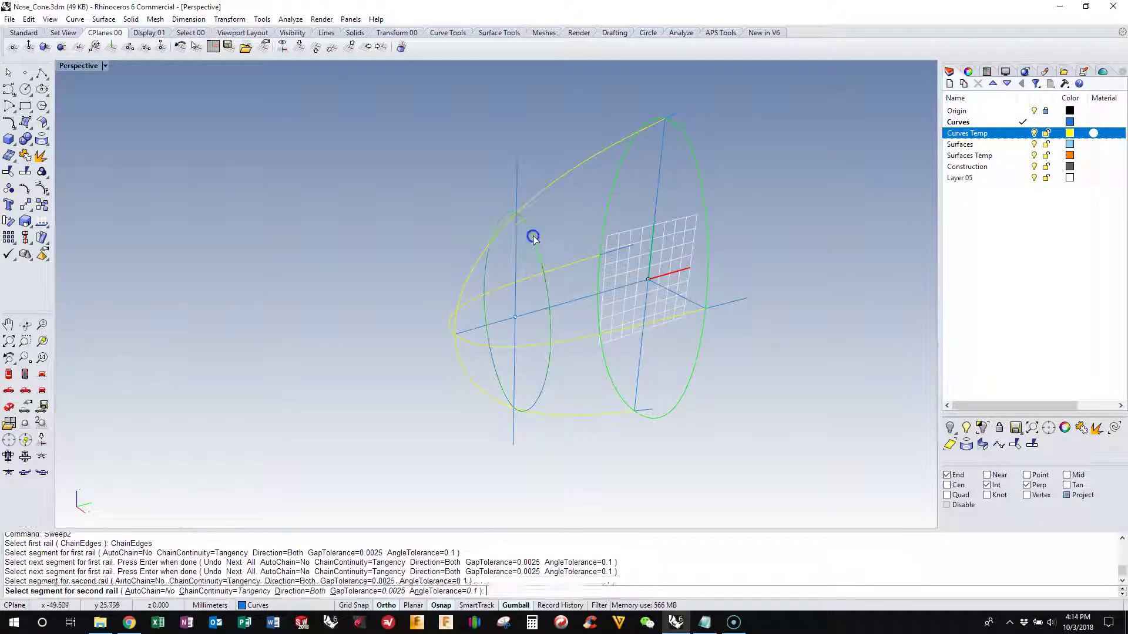
pyautogui.press('Return')
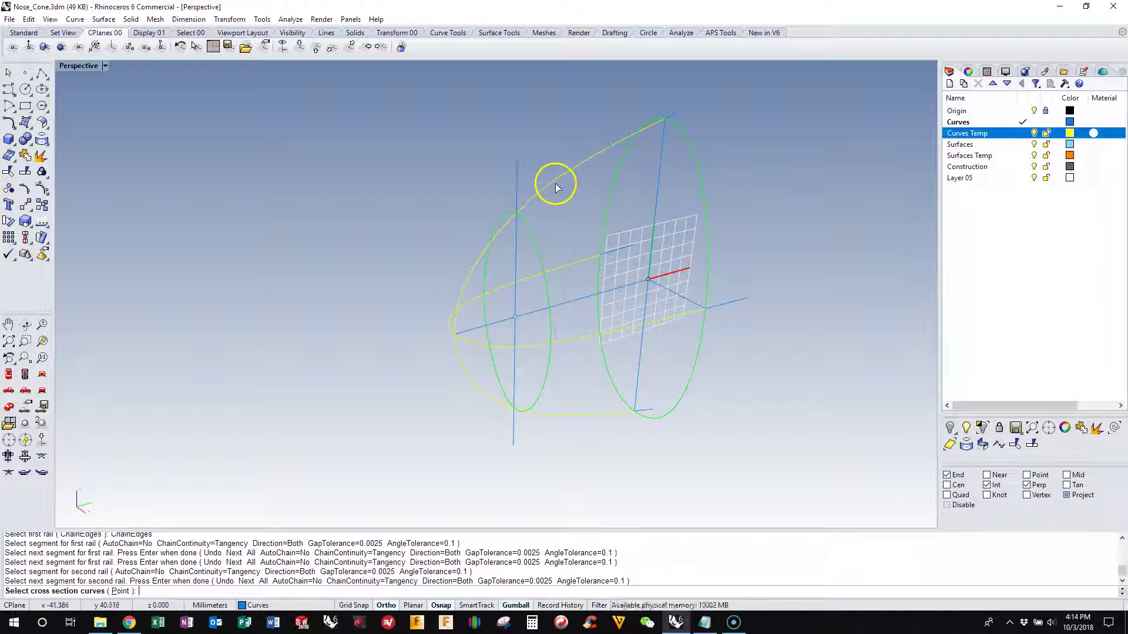
# Step: Use the four split yellow profile curves between the front and rear sections as the sweep's cross sections
pyautogui.click(556, 186)
pyautogui.click(563, 344)
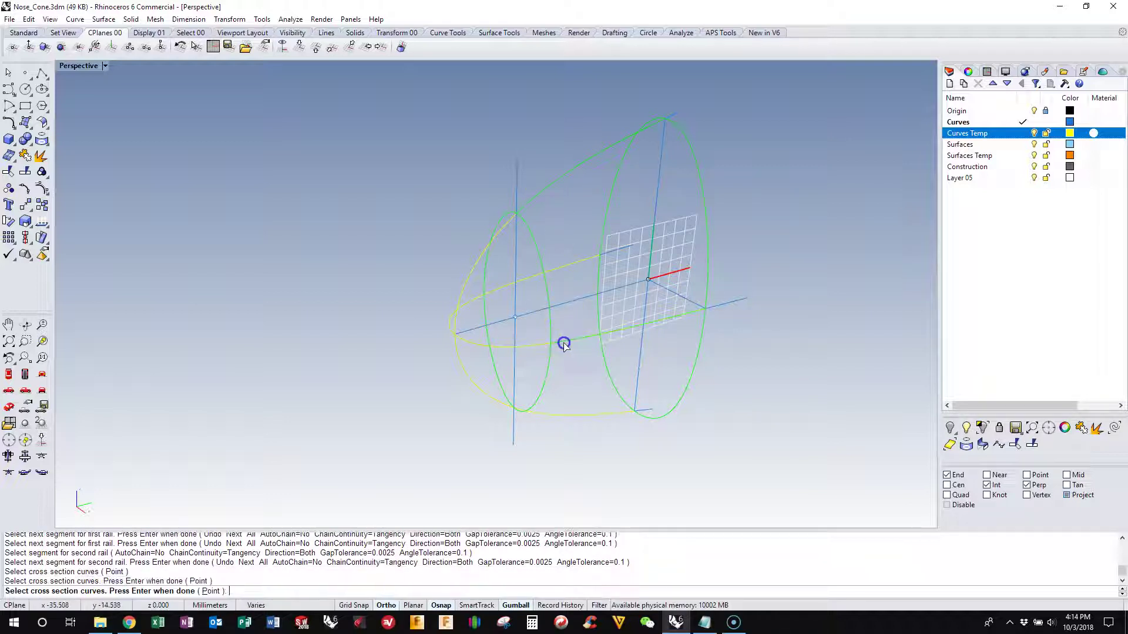
pyautogui.click(558, 411)
pyautogui.click(511, 262)
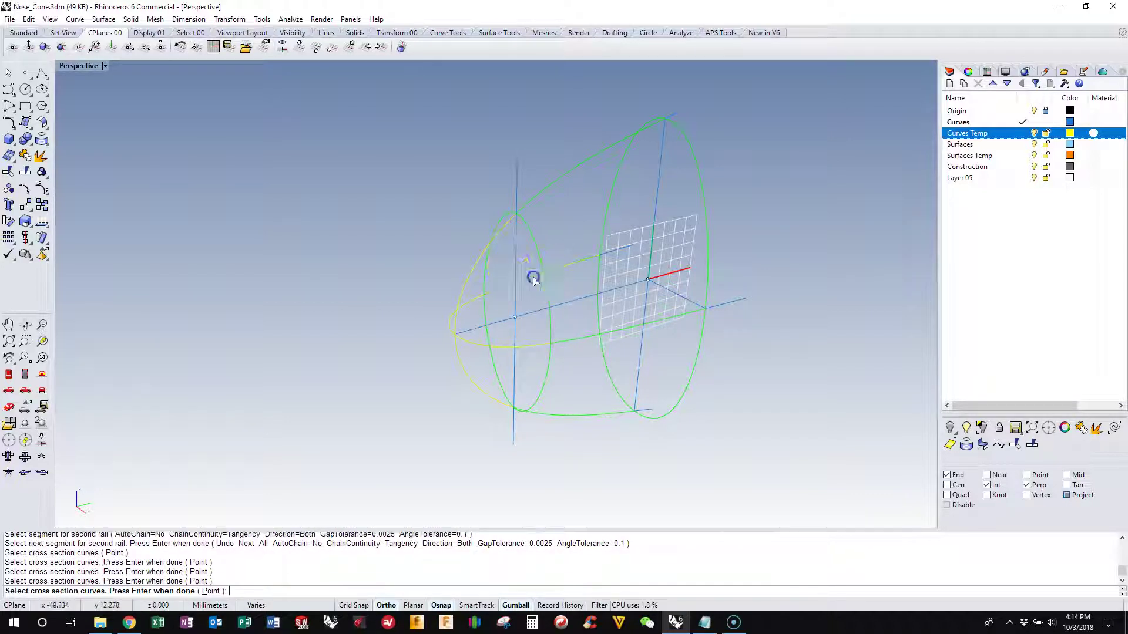
pyautogui.rightClick(364, 195)
# Step: Make the two-rail sweep closed and create the surface between the front and rear sections
pyautogui.moveTo(333, 171); pyautogui.dragTo(392, 215, button='right')
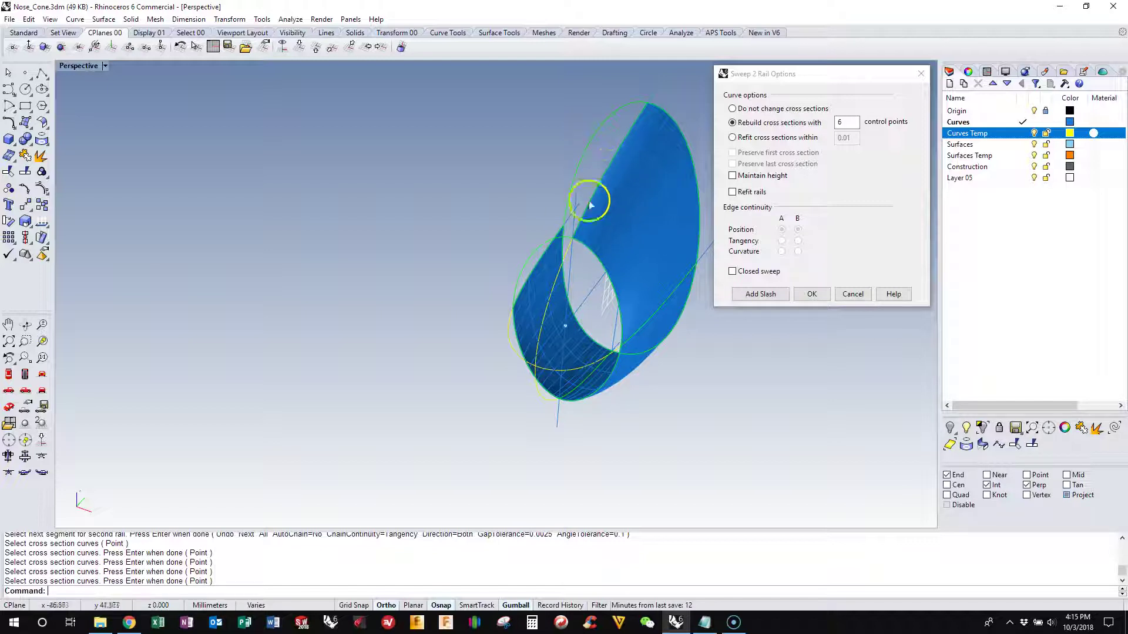
pyautogui.moveTo(529, 285); pyautogui.dragTo(465, 267, button='right')
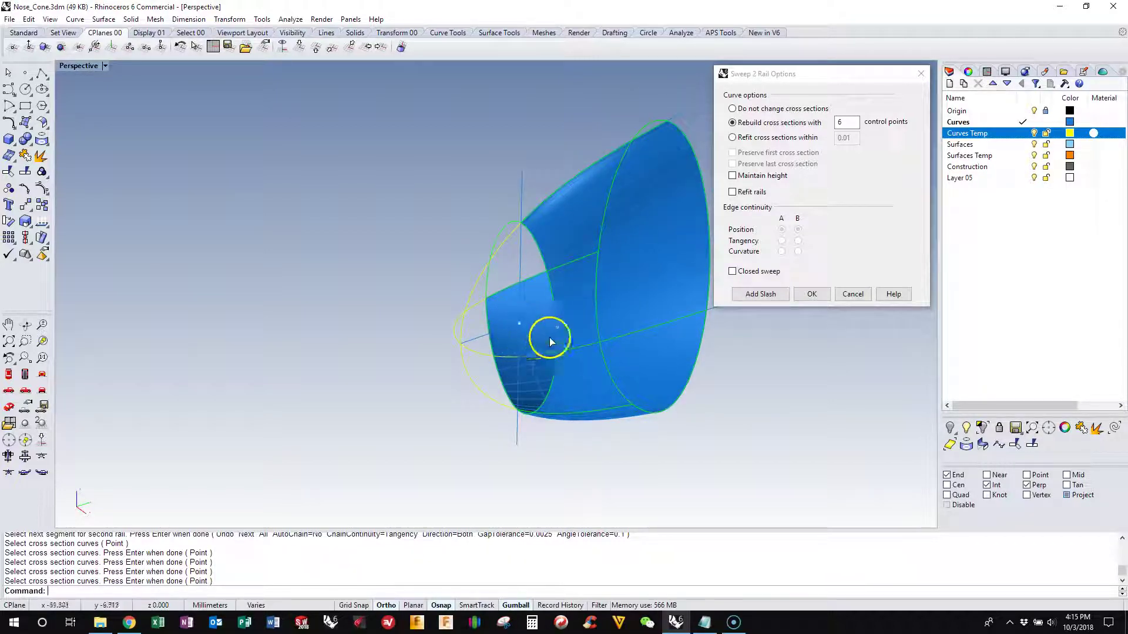
pyautogui.moveTo(382, 239); pyautogui.dragTo(465, 284, button='right')
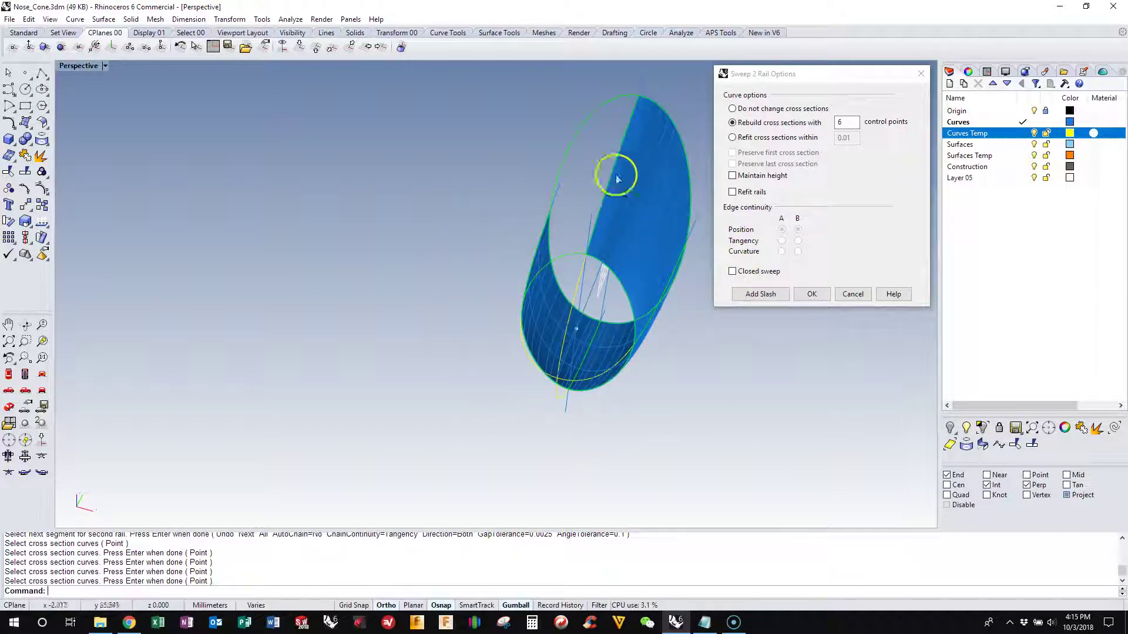
pyautogui.click(733, 273)
pyautogui.moveTo(588, 311); pyautogui.dragTo(679, 288, button='right')
pyautogui.click(812, 293)
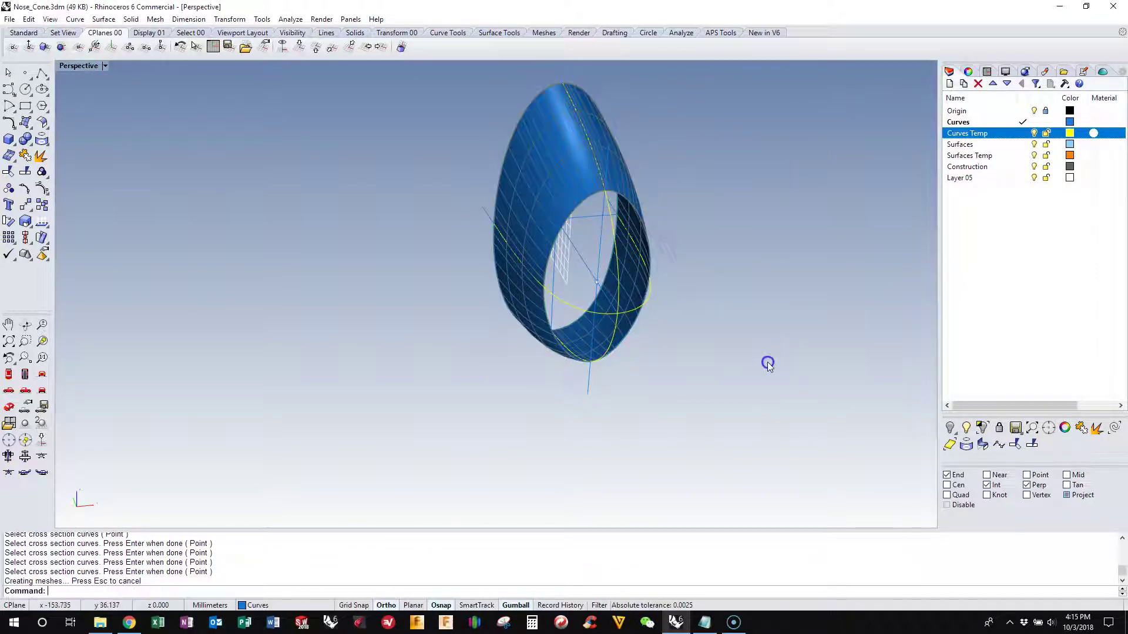
# Step: Move the swept nose cone surface to the Surfaces layer and deselect it
pyautogui.moveTo(767, 363); pyautogui.dragTo(704, 248, button='right')
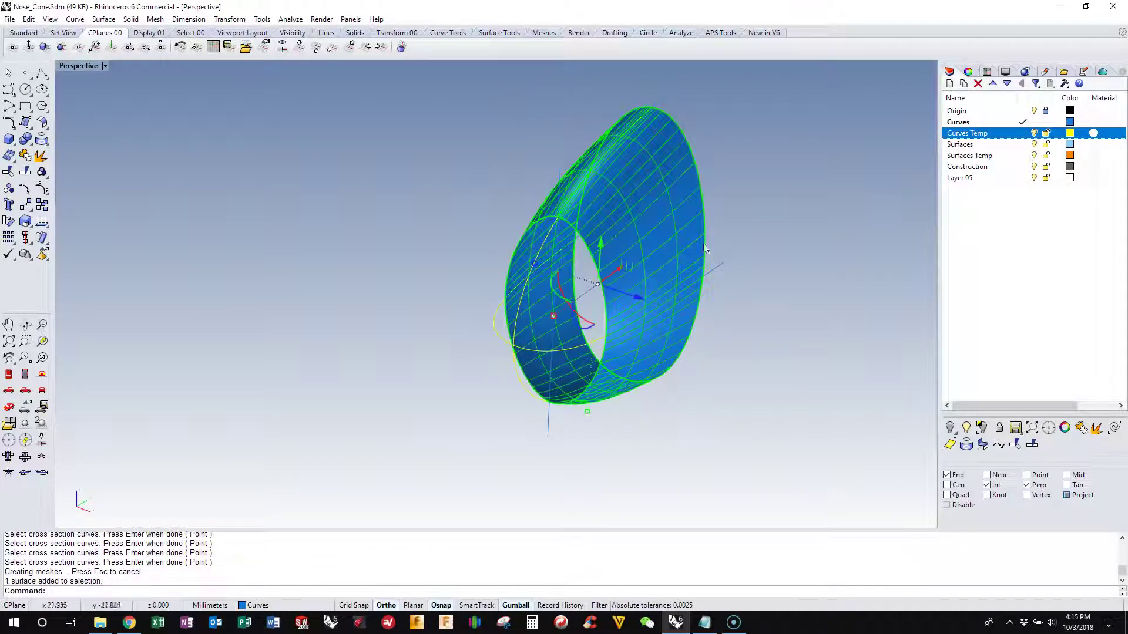
pyautogui.rightClick(966, 145)
pyautogui.click(989, 329)
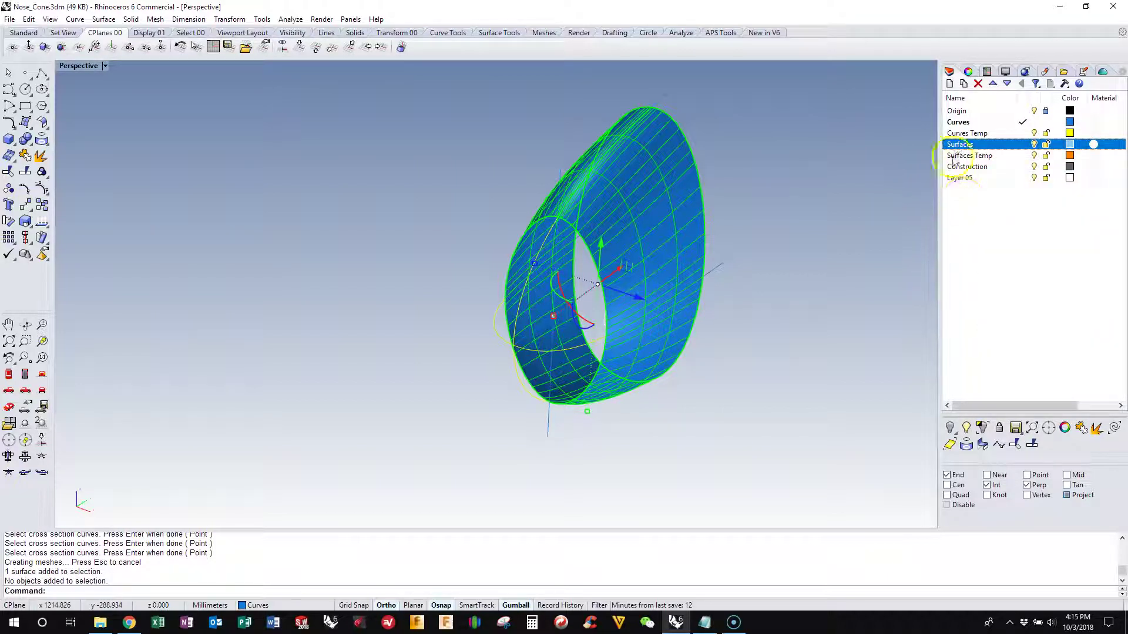
pyautogui.rightClick(957, 150)
pyautogui.click(988, 347)
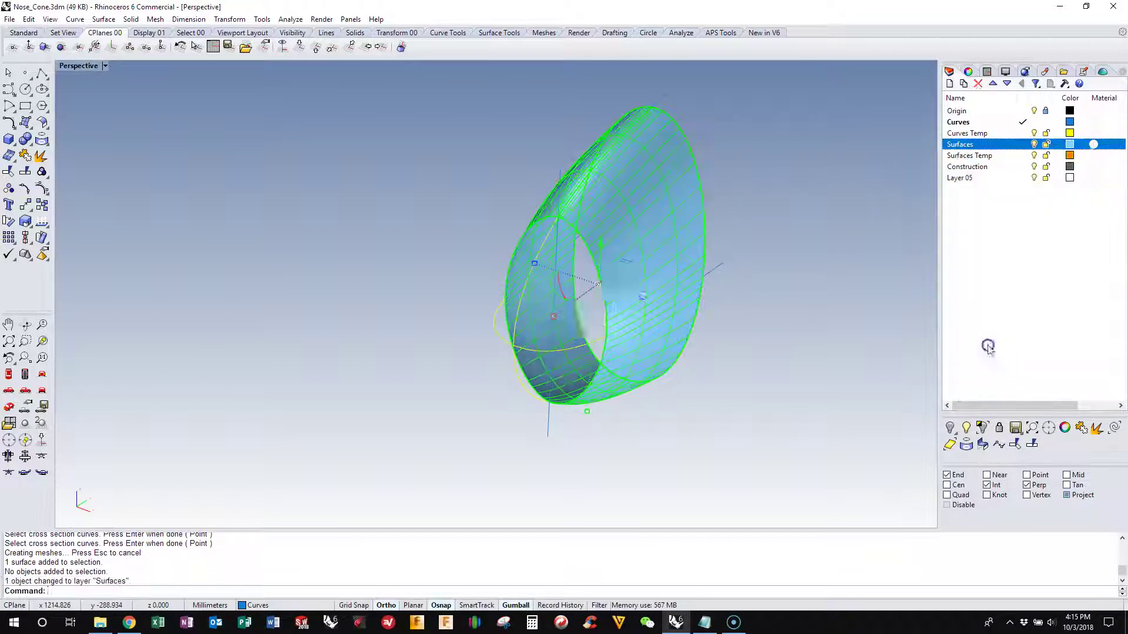
pyautogui.click(873, 315)
pyautogui.moveTo(873, 314); pyautogui.dragTo(461, 225, button='right')
pyautogui.write('sweep2')
pyautogui.press('Return')
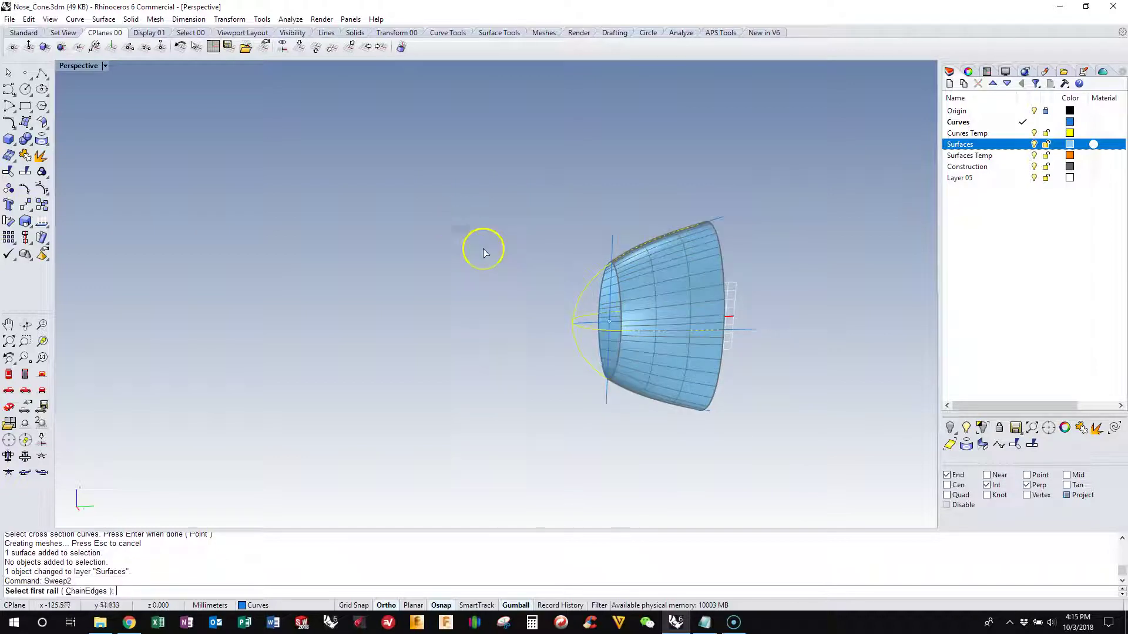
pyautogui.rightClick(482, 257)
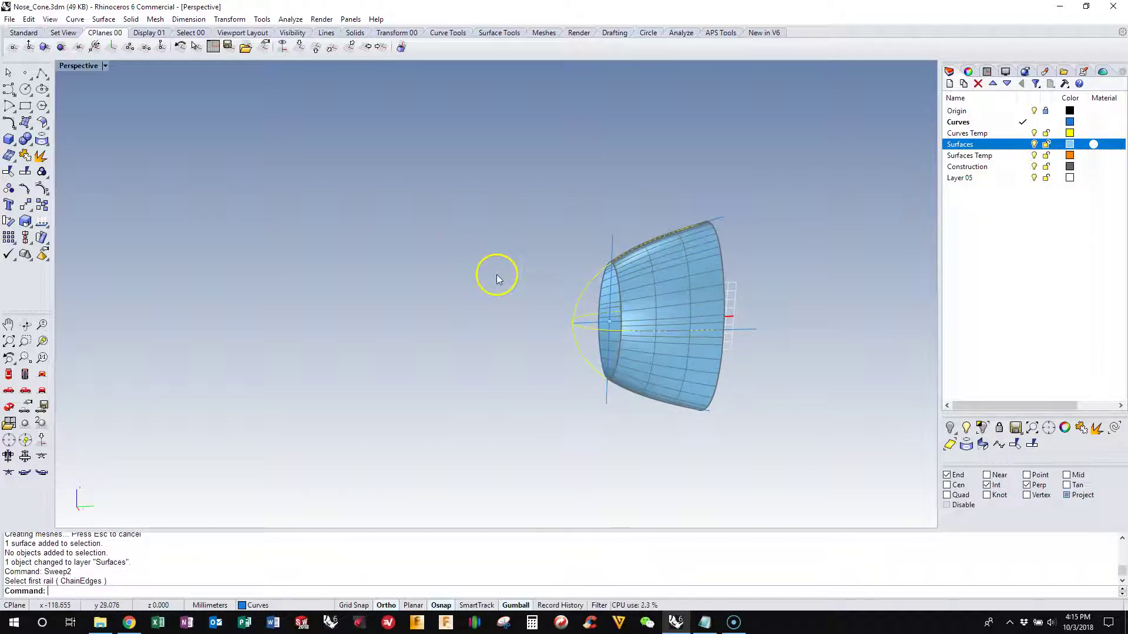
# Step: Show the nose cone in the Right view with Wireframe display
pyautogui.rightClick(496, 279)
pyautogui.click(512, 279)
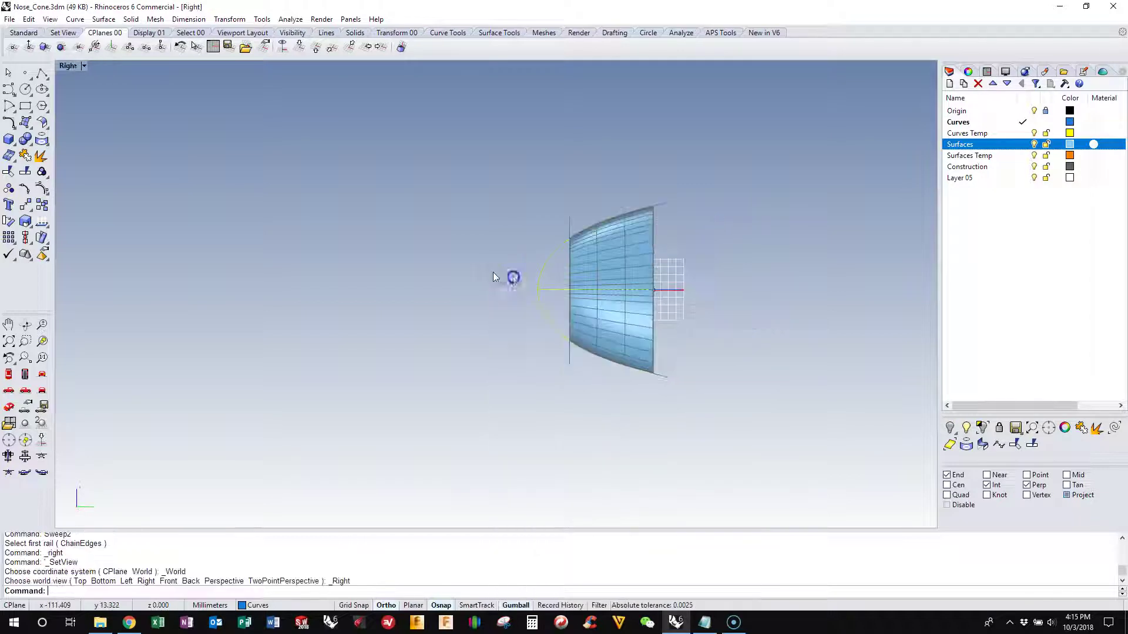
pyautogui.click(82, 65)
pyautogui.click(94, 76)
pyautogui.scroll(3, 598, 277)
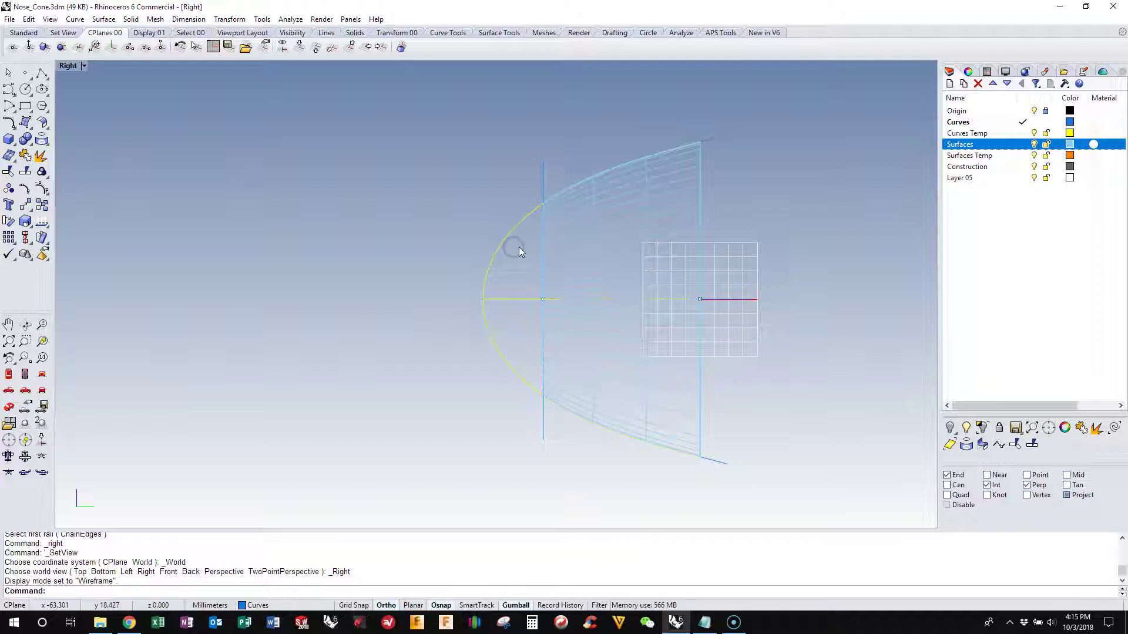
pyautogui.press('Return')
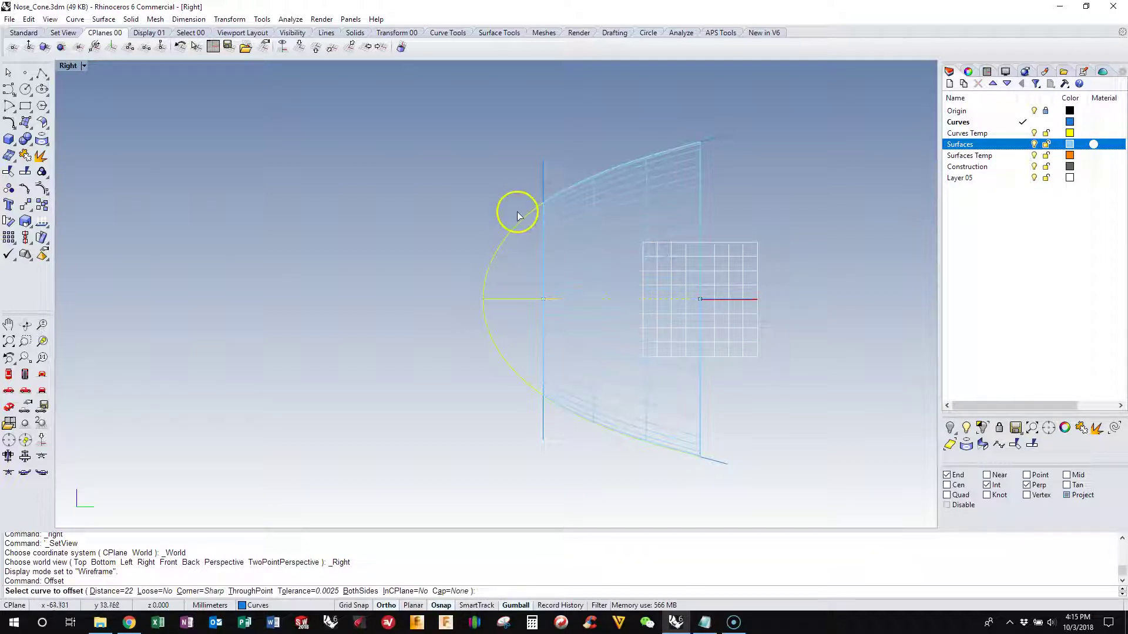
pyautogui.click(514, 237)
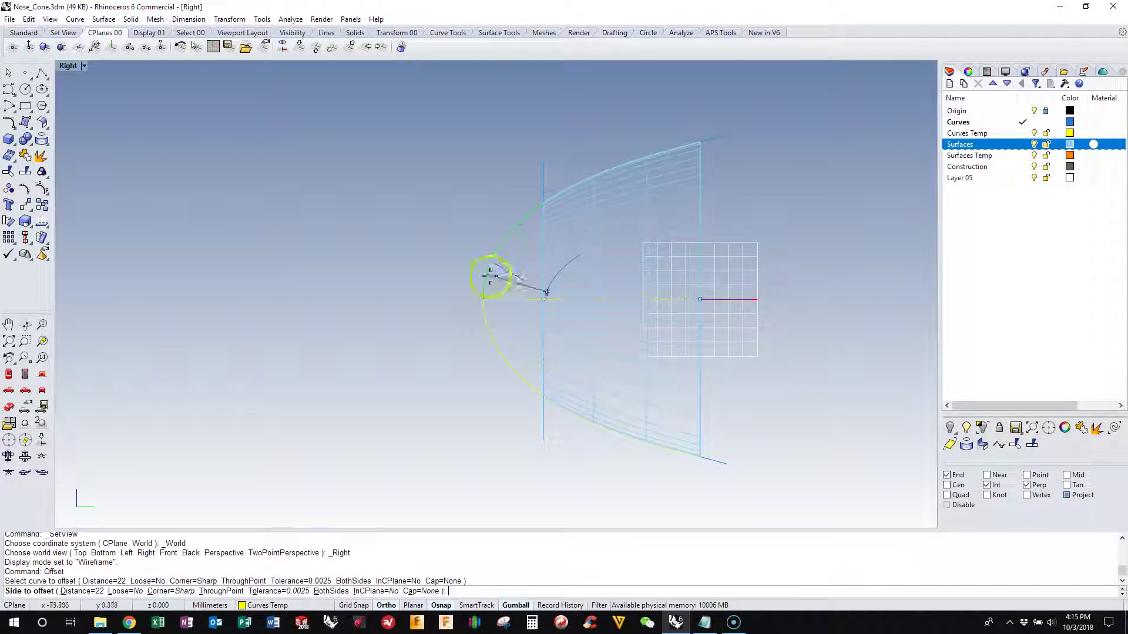
pyautogui.click(496, 285)
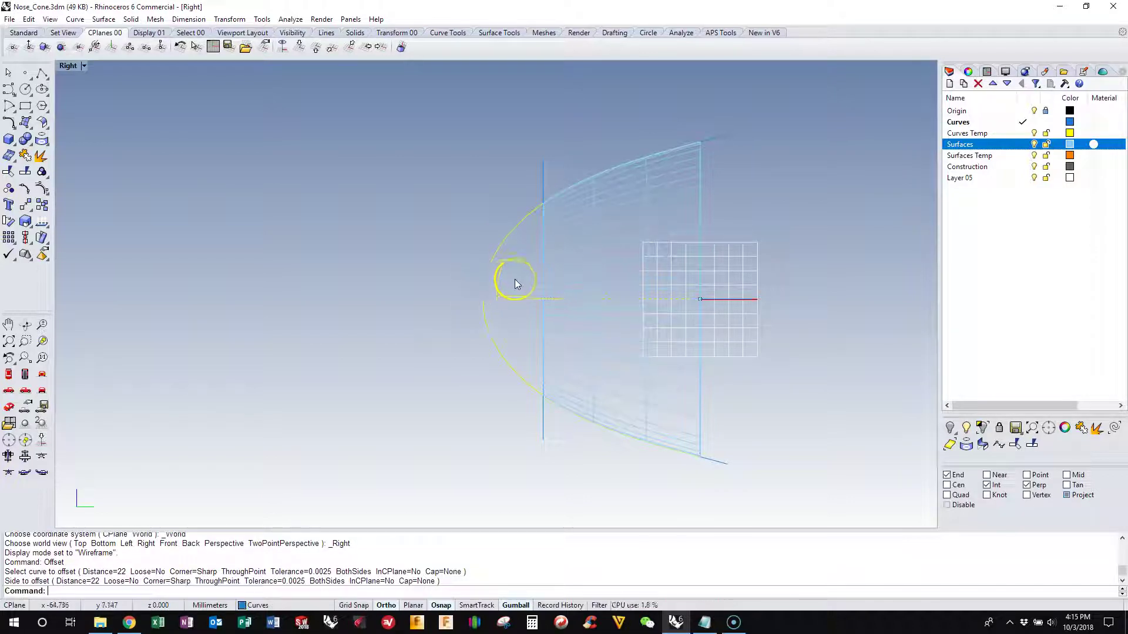
# Step: Show the hidden objects and offset the full side profile on the Curves layer inward by 22 mm
pyautogui.click(965, 175)
pyautogui.click(966, 427)
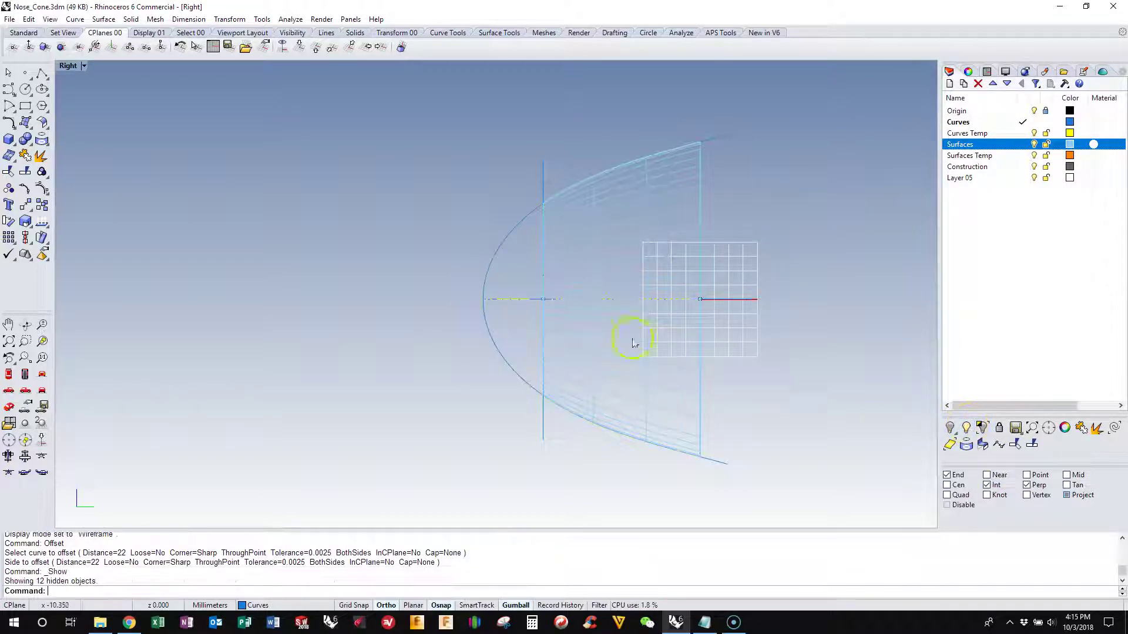
pyautogui.rightClick(467, 362)
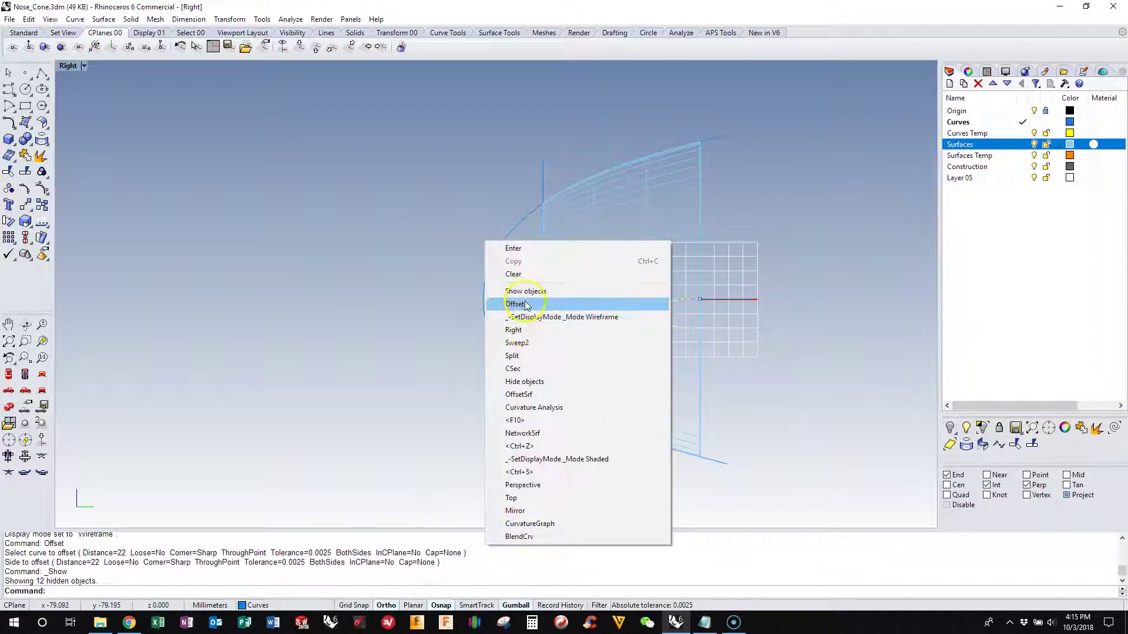
pyautogui.click(505, 296)
pyautogui.click(496, 268)
pyautogui.click(490, 269)
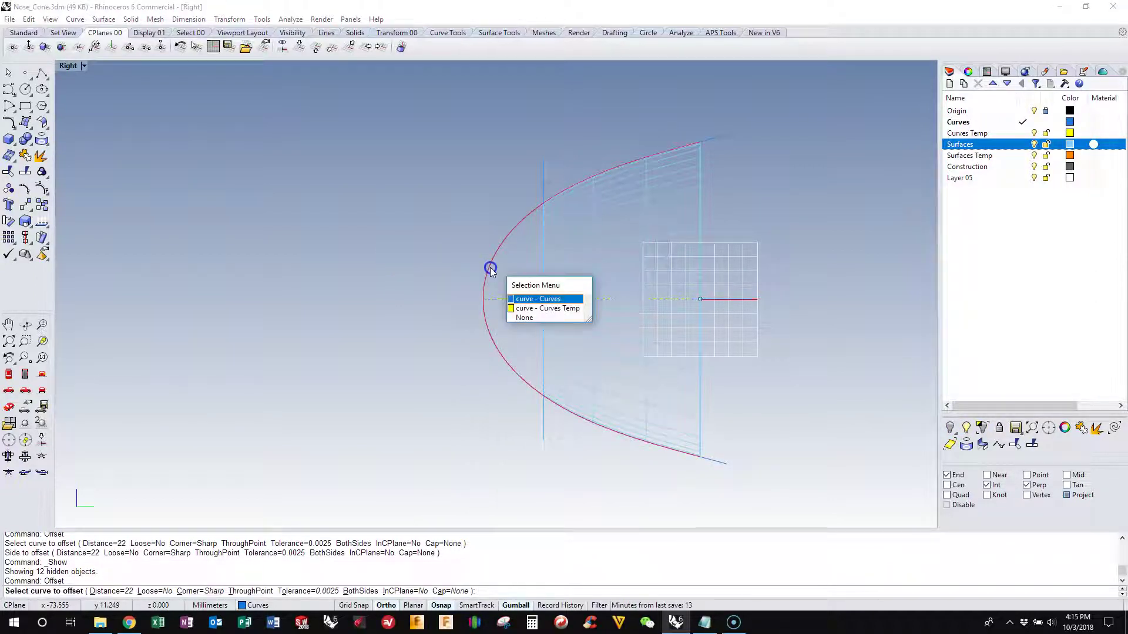
pyautogui.click(517, 296)
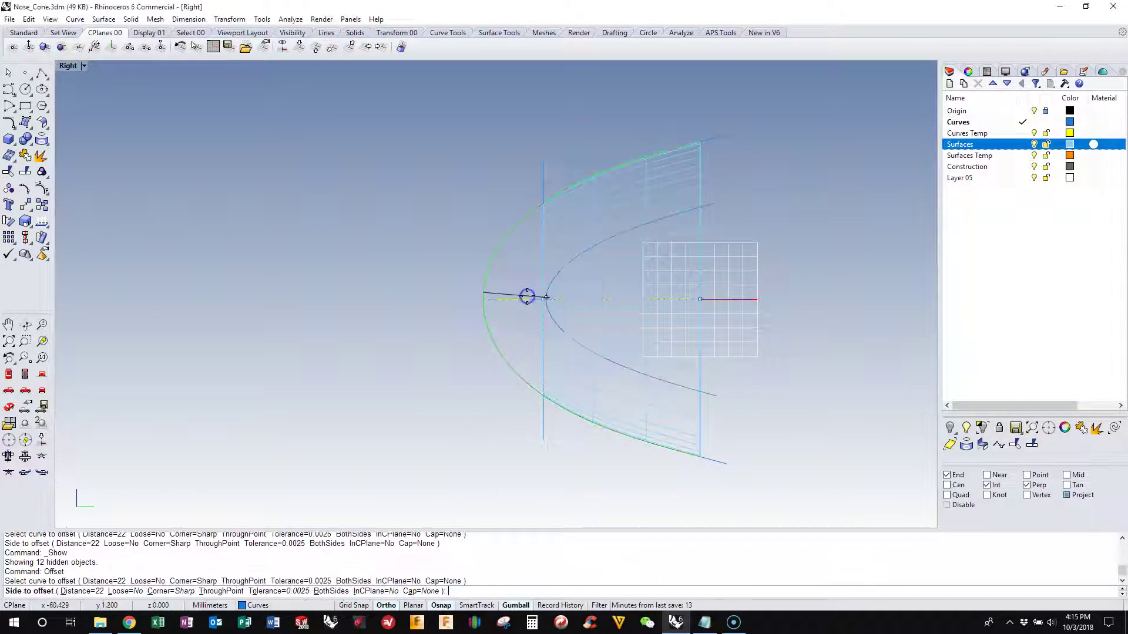
pyautogui.click(576, 318)
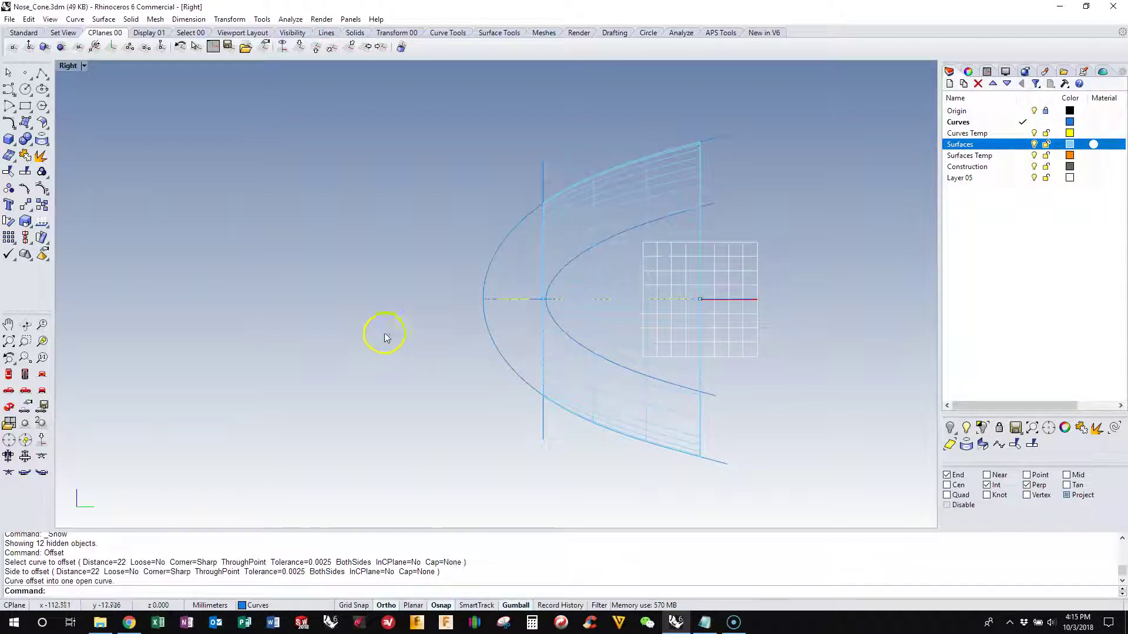
# Step: Rebuild the inward offset profile curve with 19 points and degree 3, then deselect it
pyautogui.scroll(2, 546, 274)
pyautogui.scroll(2, 557, 328)
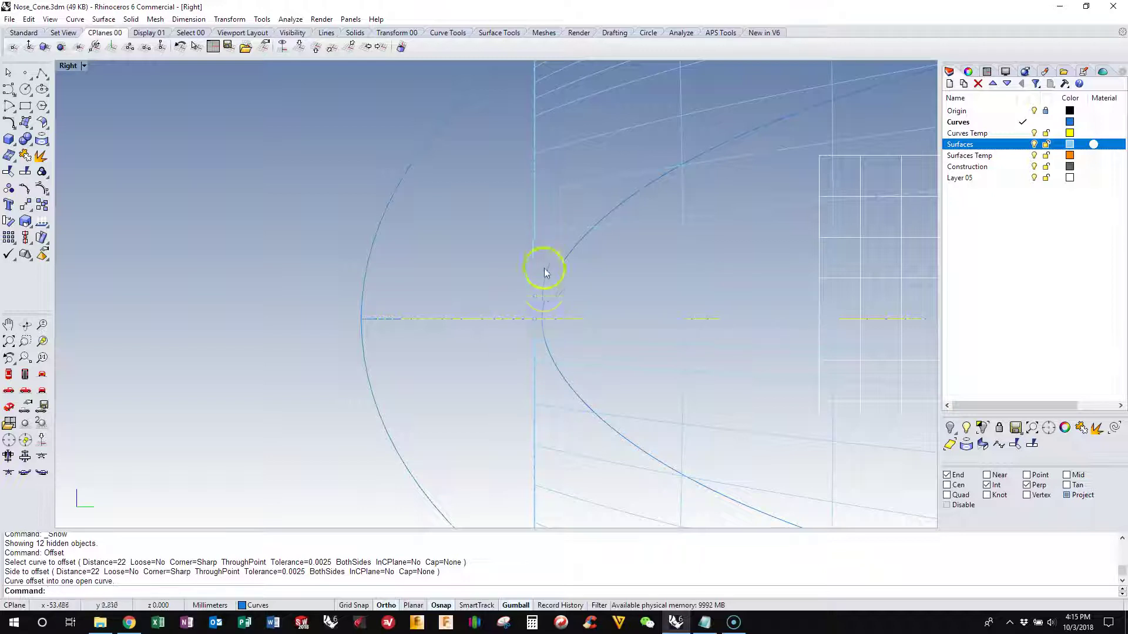
pyautogui.click(577, 249)
pyautogui.scroll(-4, 503, 309)
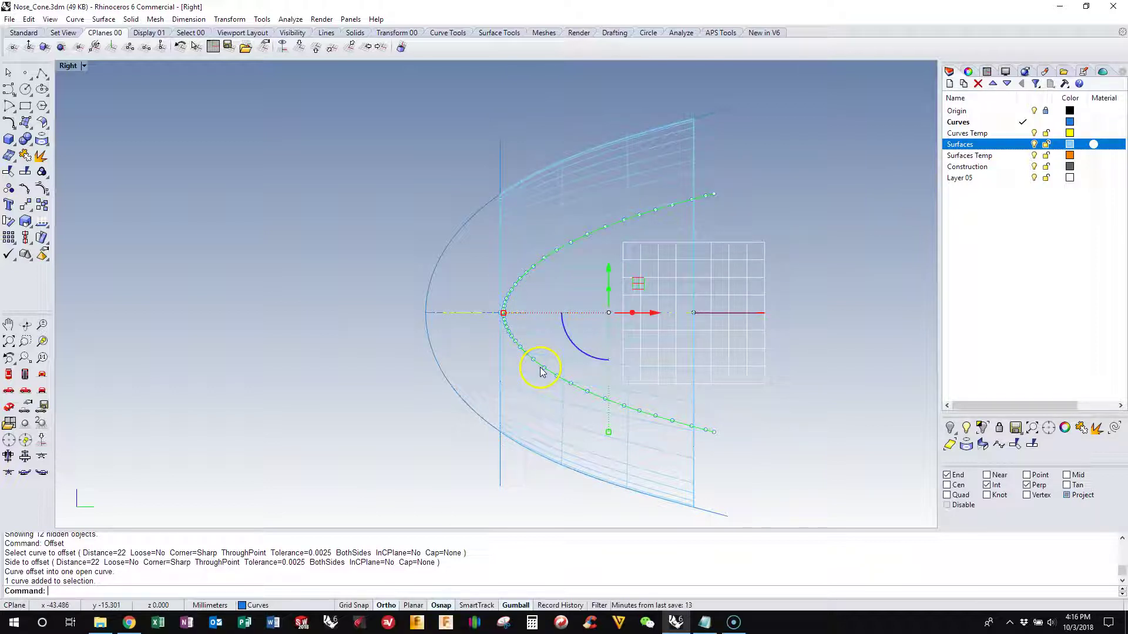
pyautogui.press('Return')
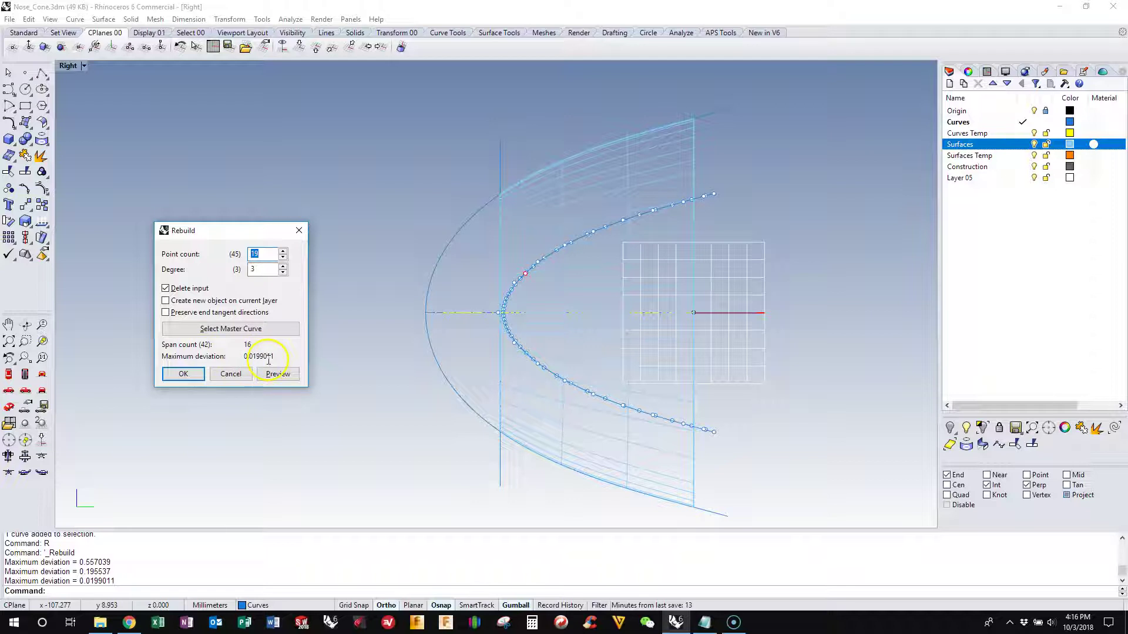
pyautogui.click(192, 375)
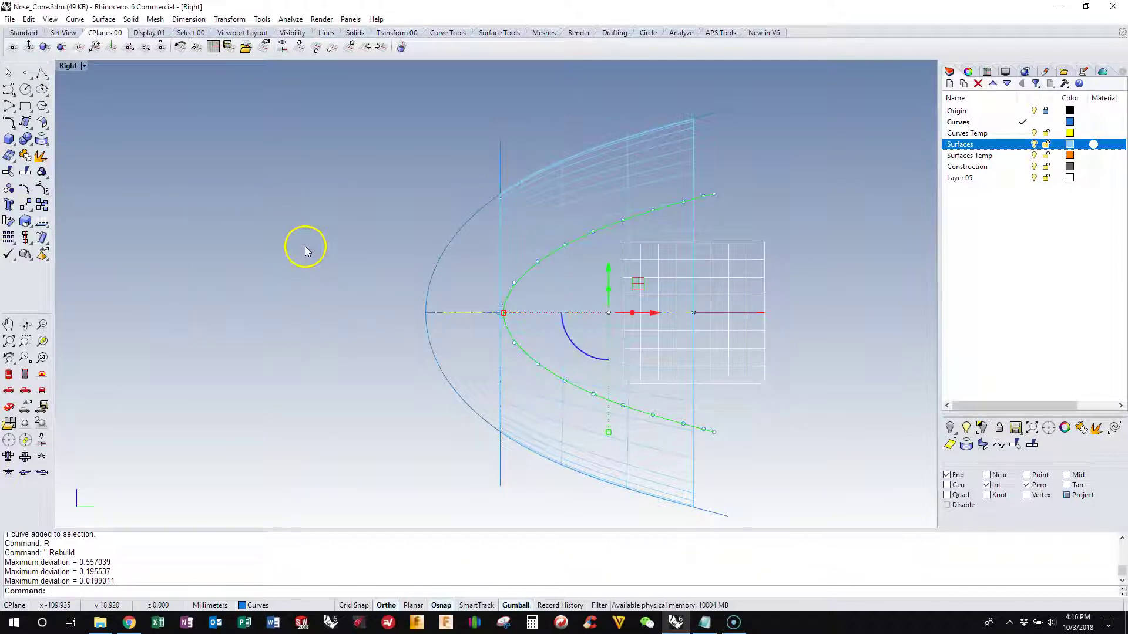
pyautogui.press('Escape')
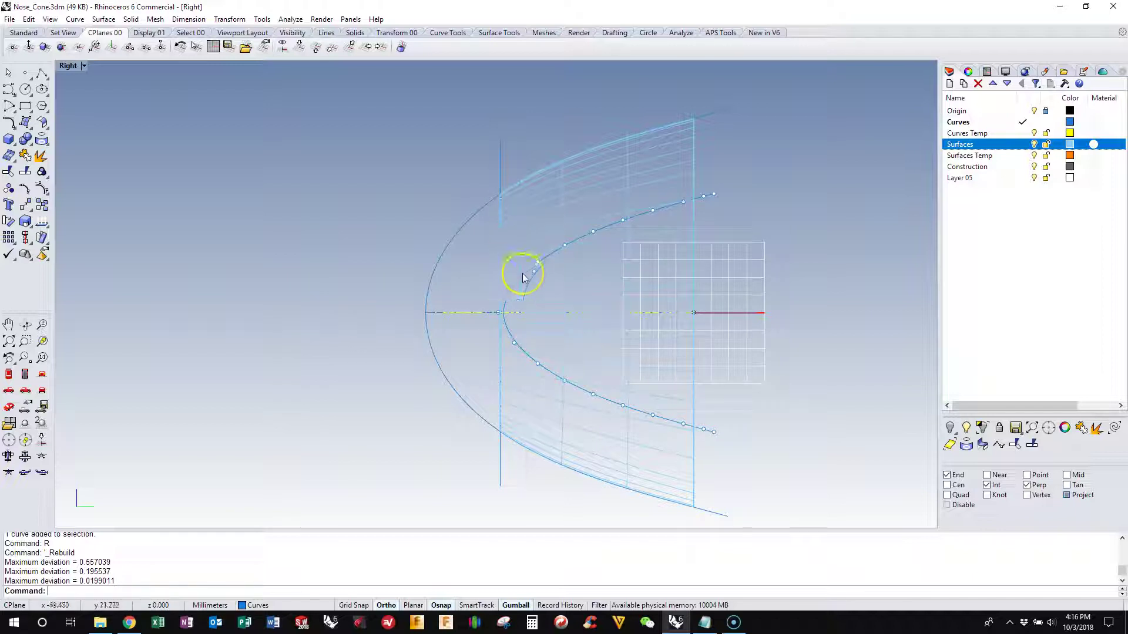
pyautogui.moveTo(520, 278); pyautogui.dragTo(511, 284)
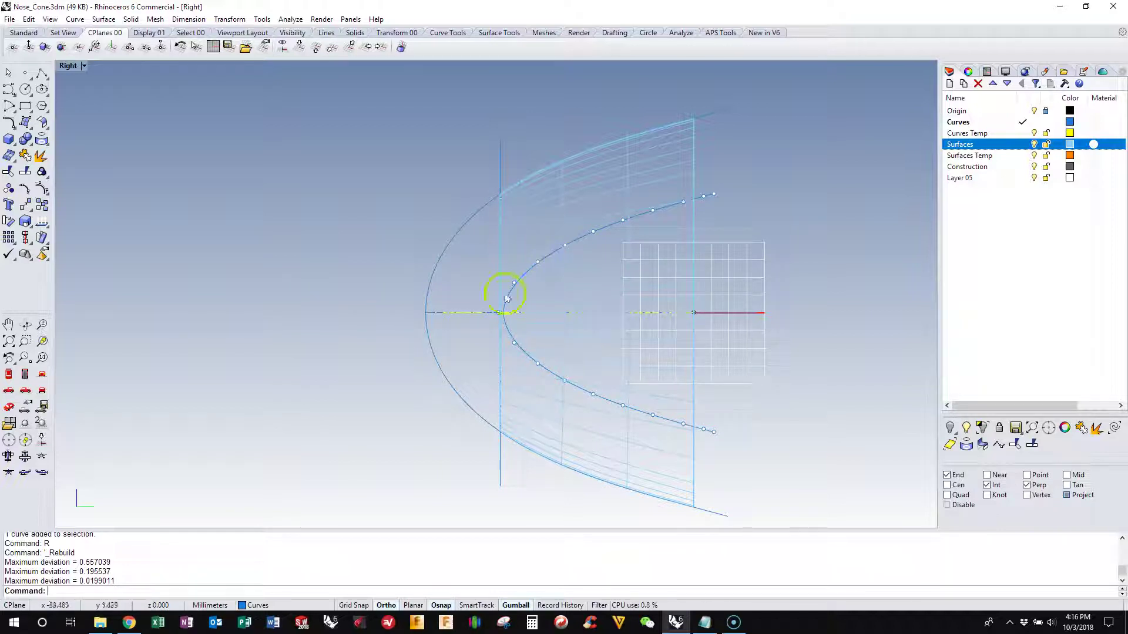
# Step: Draw two both-sided lines centred on the front section's upper and lower profile intersections, each ending perpendicular on the offset curve
pyautogui.click(39, 76)
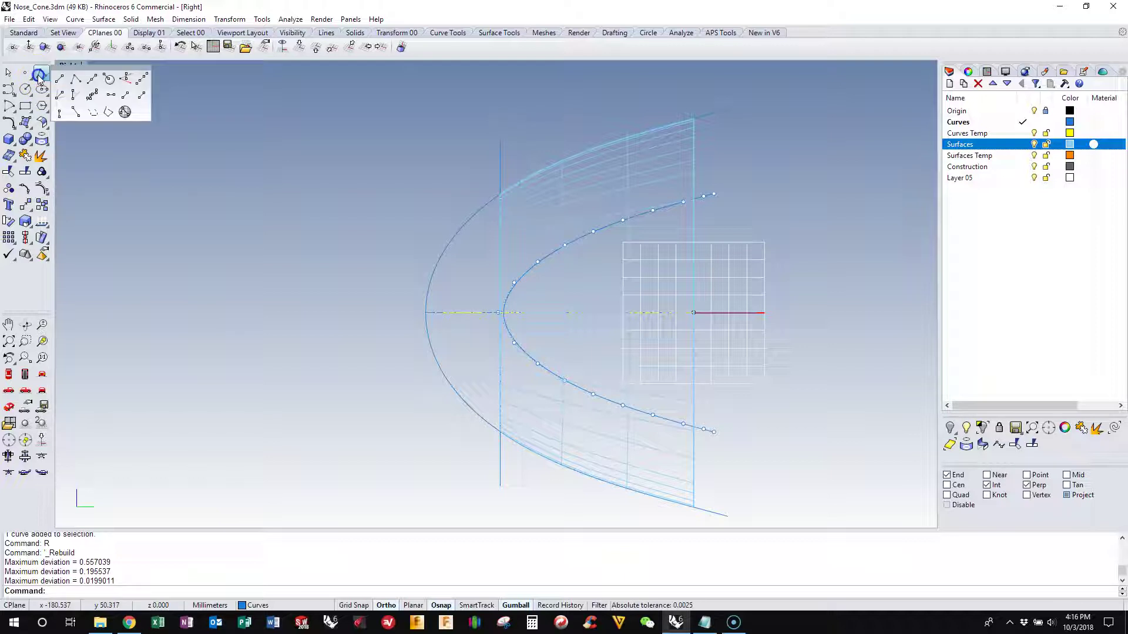
pyautogui.click(93, 82)
pyautogui.scroll(2, 470, 209)
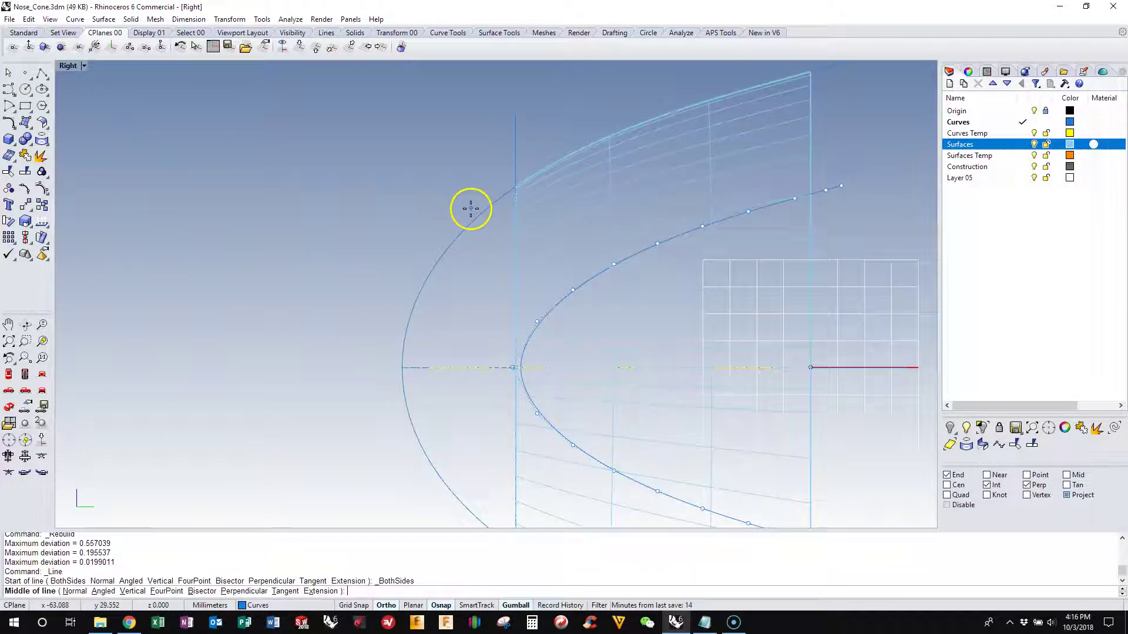
pyautogui.click(513, 186)
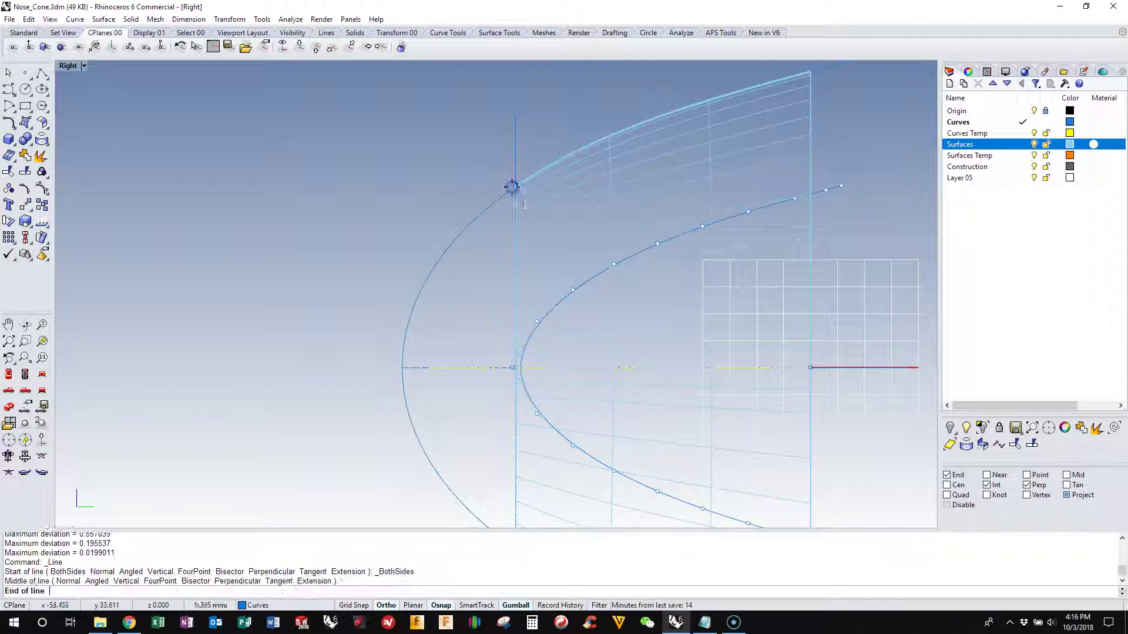
pyautogui.click(586, 287)
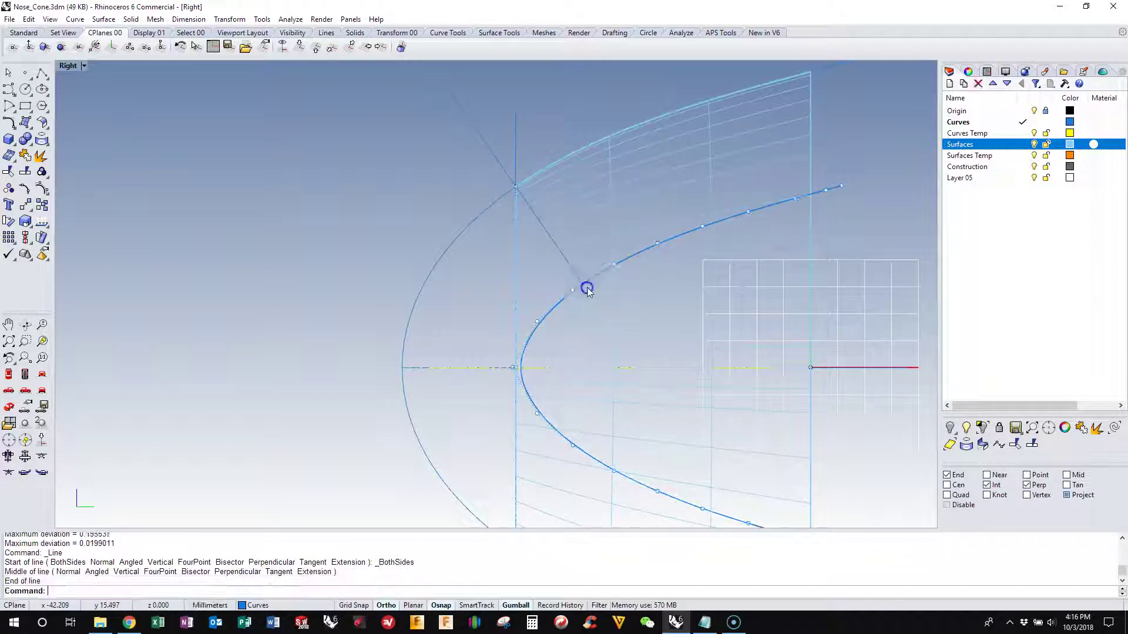
pyautogui.rightClick(291, 189)
pyautogui.click(316, 192)
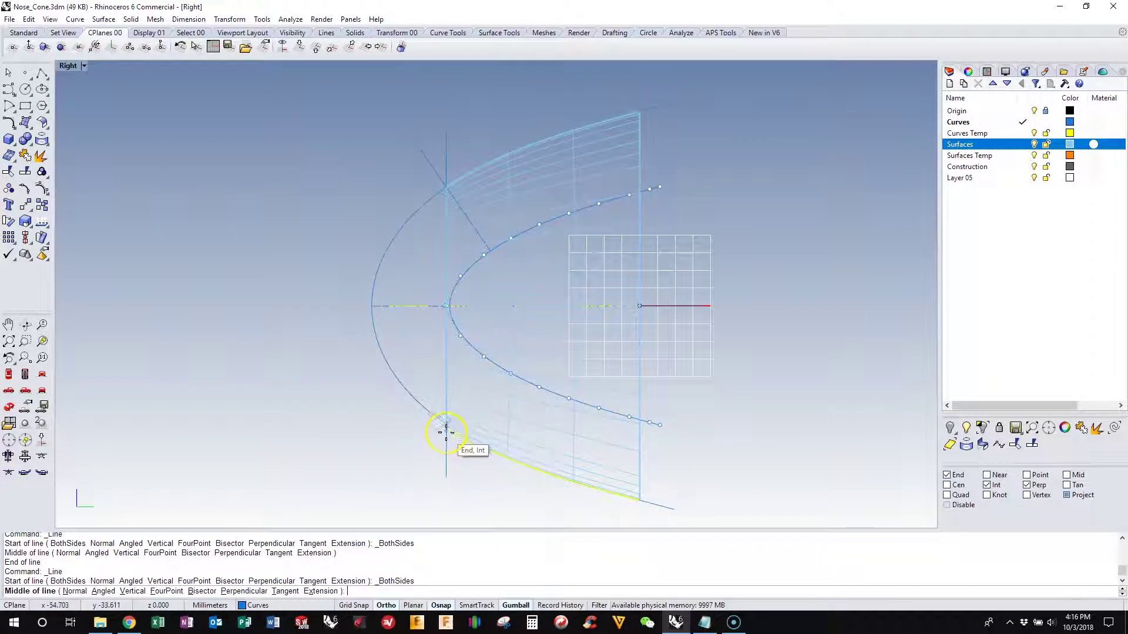
pyautogui.click(446, 424)
pyautogui.click(490, 365)
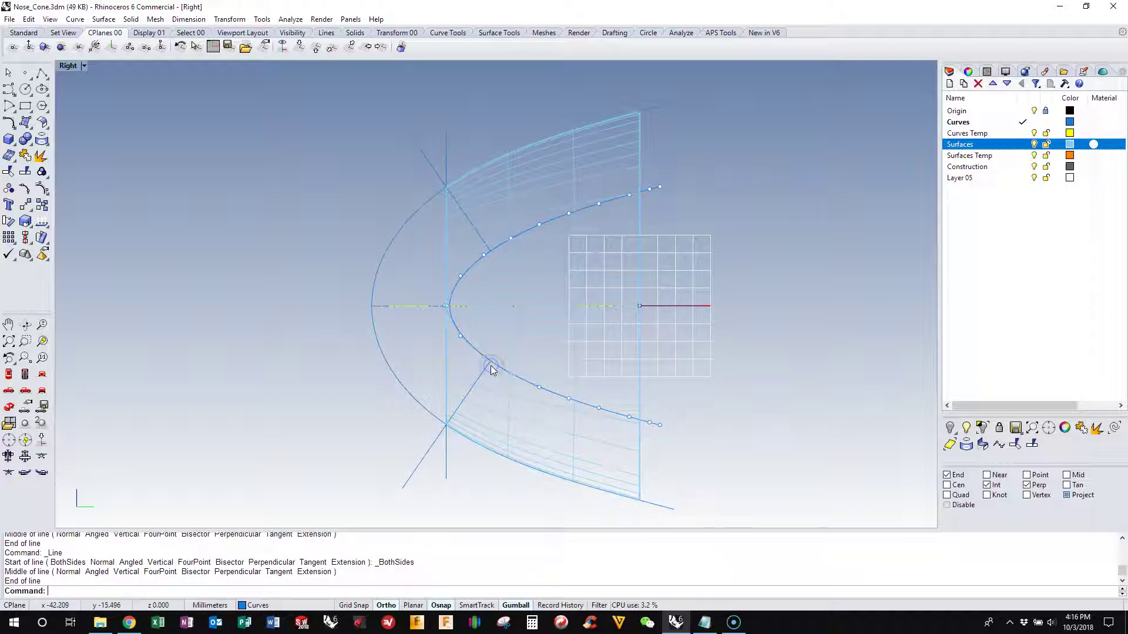
# Step: Trim away the rear ends of the offset curve beyond the two angled lines
pyautogui.click(543, 415)
pyautogui.write('Trim')
pyautogui.press('Return')
pyautogui.scroll(4, 508, 418)
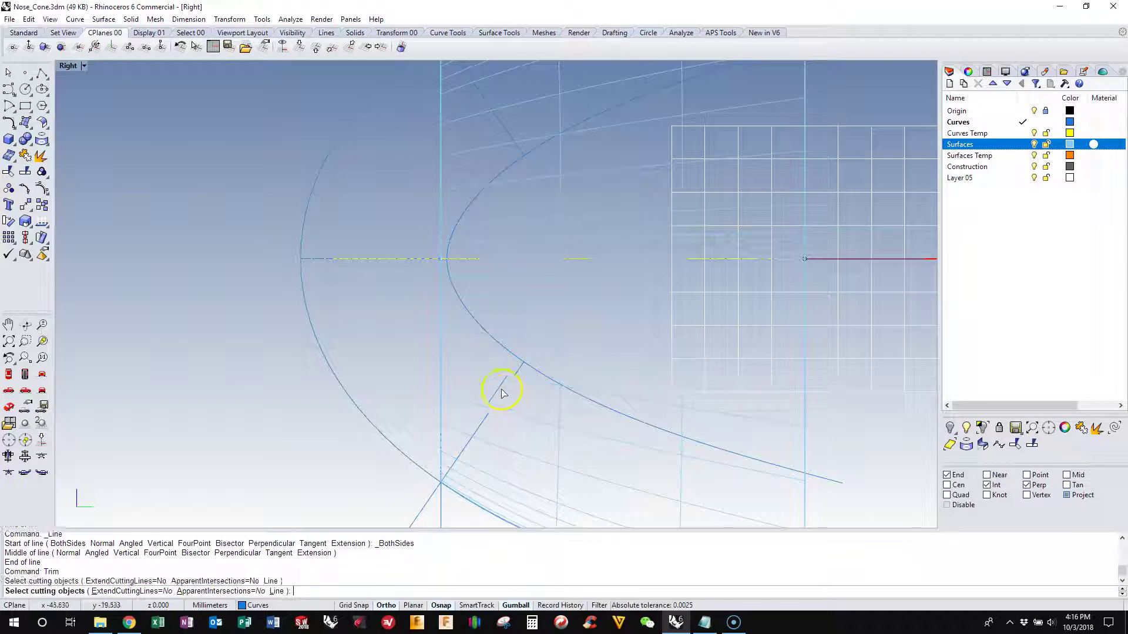
pyautogui.click(502, 388)
pyautogui.click(506, 119)
pyautogui.rightClick(532, 154)
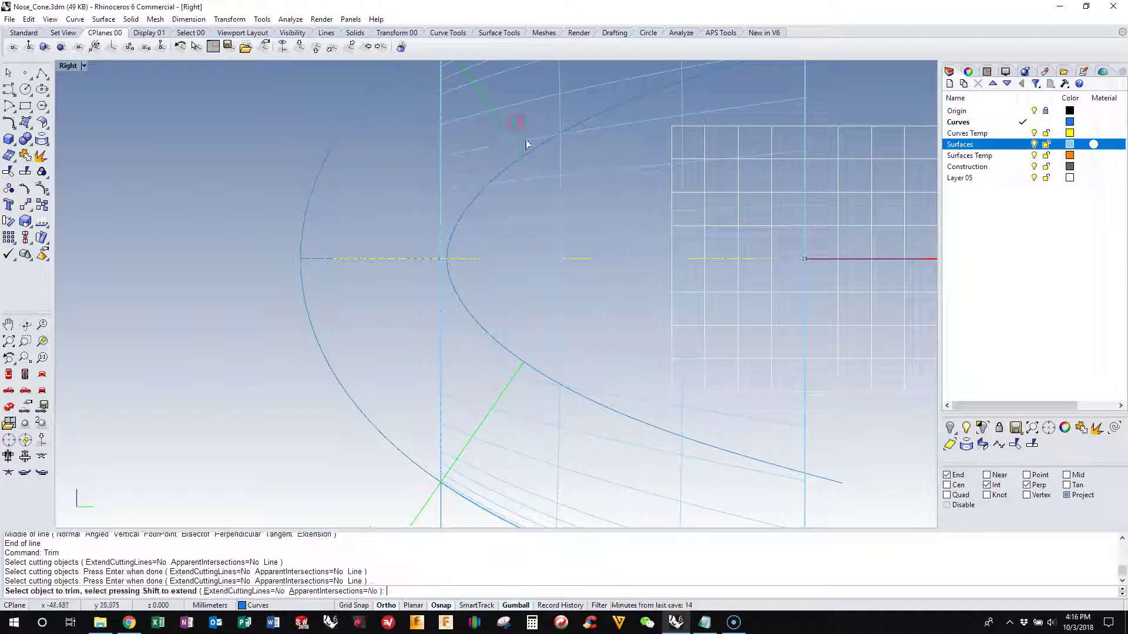
pyautogui.click(531, 154)
pyautogui.click(532, 370)
# Step: Join the two angled lines and the trimmed offset curve into one cutting curve
pyautogui.click(1081, 428)
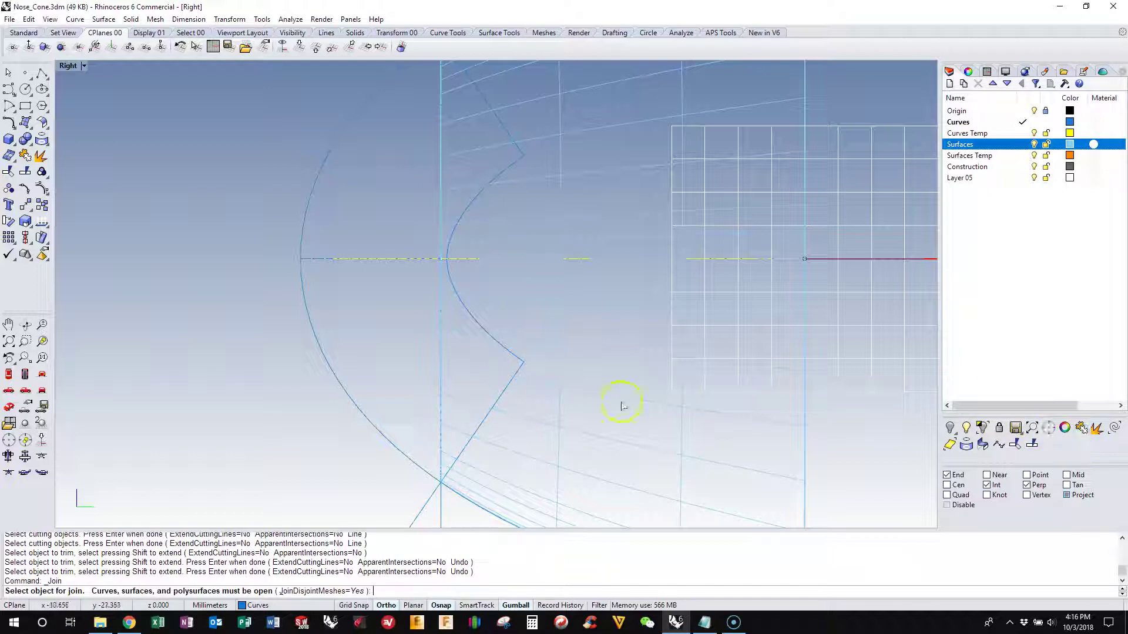
pyautogui.click(523, 368)
pyautogui.click(502, 175)
pyautogui.click(518, 153)
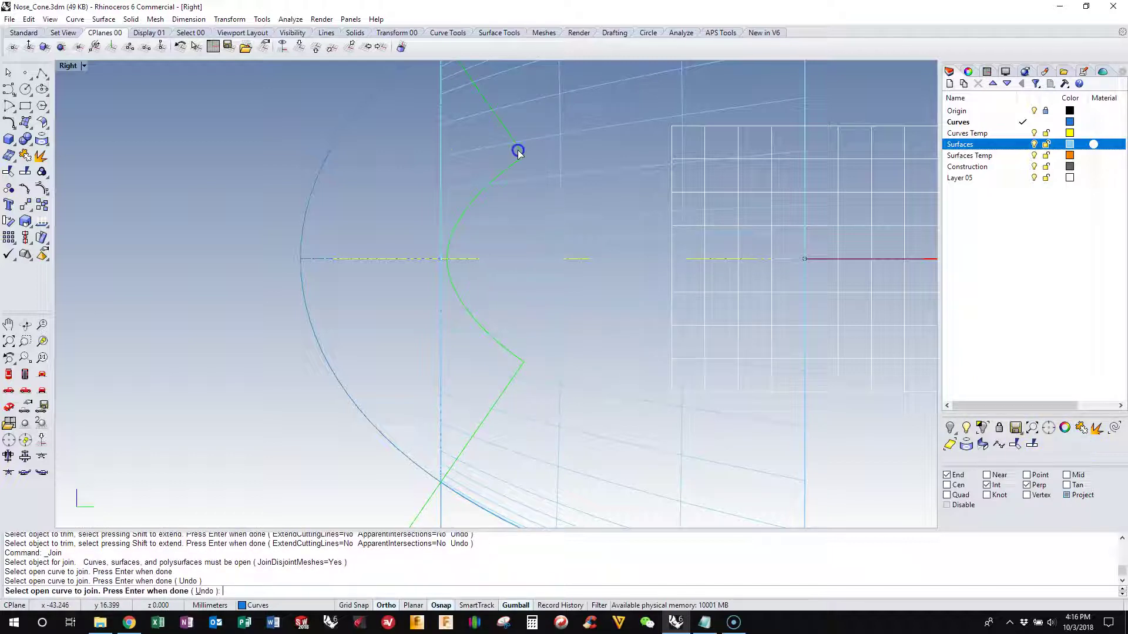
pyautogui.rightClick(378, 158)
pyautogui.scroll(-3, 408, 189)
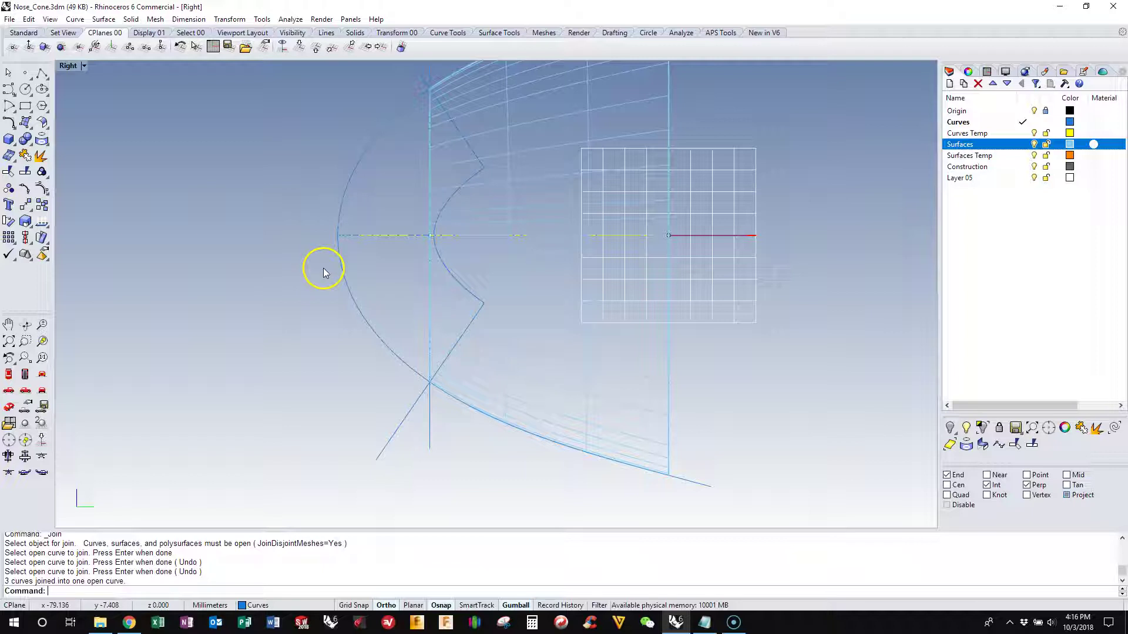
# Step: Trim the front part of the swept nose cone surface with the joined cutting curve
pyautogui.write('Trim')
pyautogui.press('Return')
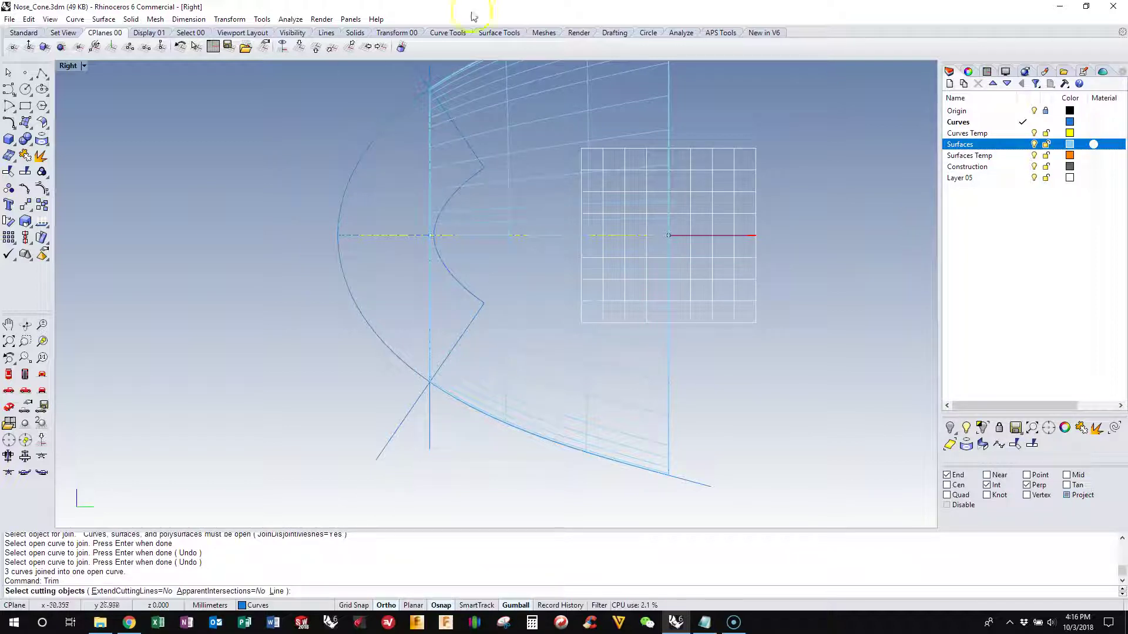
pyautogui.click(476, 154)
pyautogui.rightClick(415, 158)
pyautogui.click(446, 168)
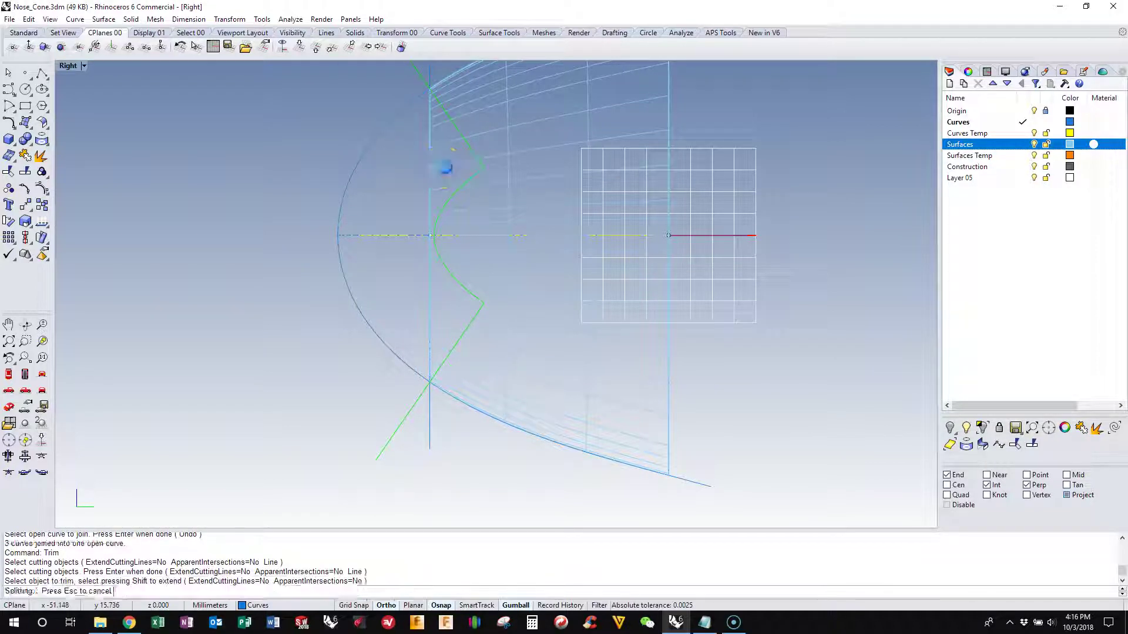
pyautogui.rightClick(412, 175)
# Step: Display the trimmed nose cone in the Perspective view with the Shaded With Edges mode
pyautogui.click(71, 66)
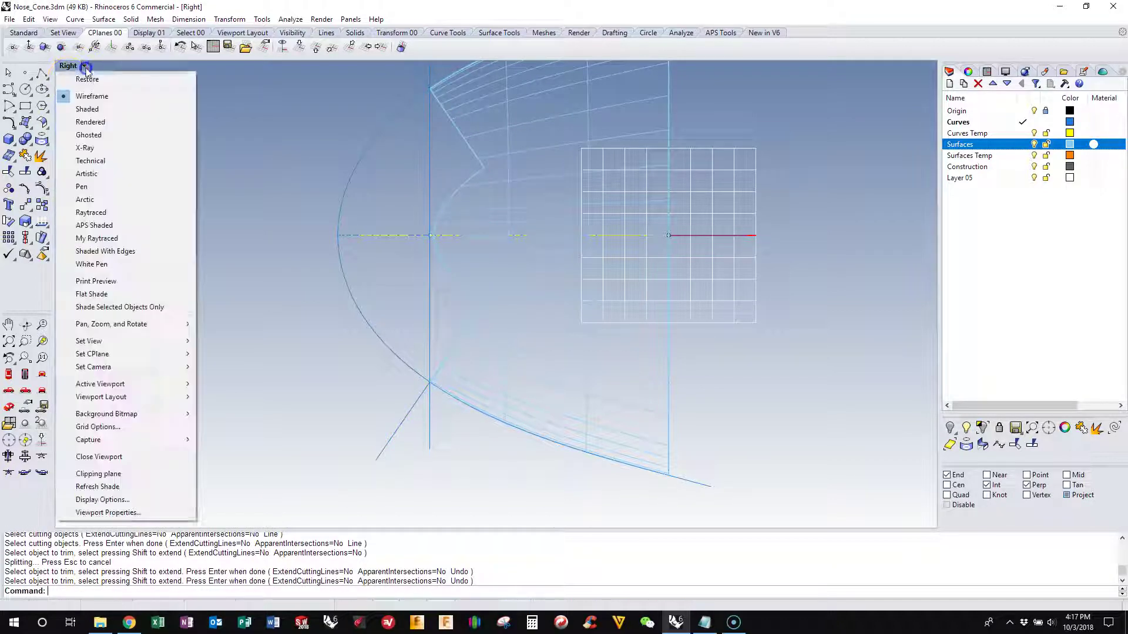
pyautogui.click(97, 250)
pyautogui.rightClick(261, 210)
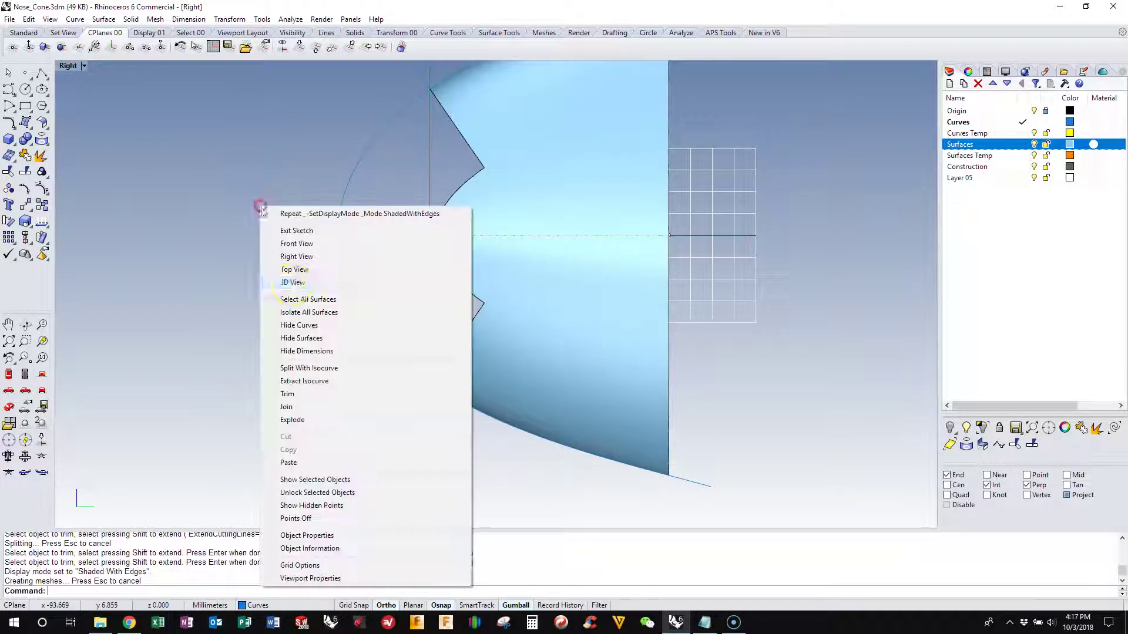
pyautogui.click(293, 282)
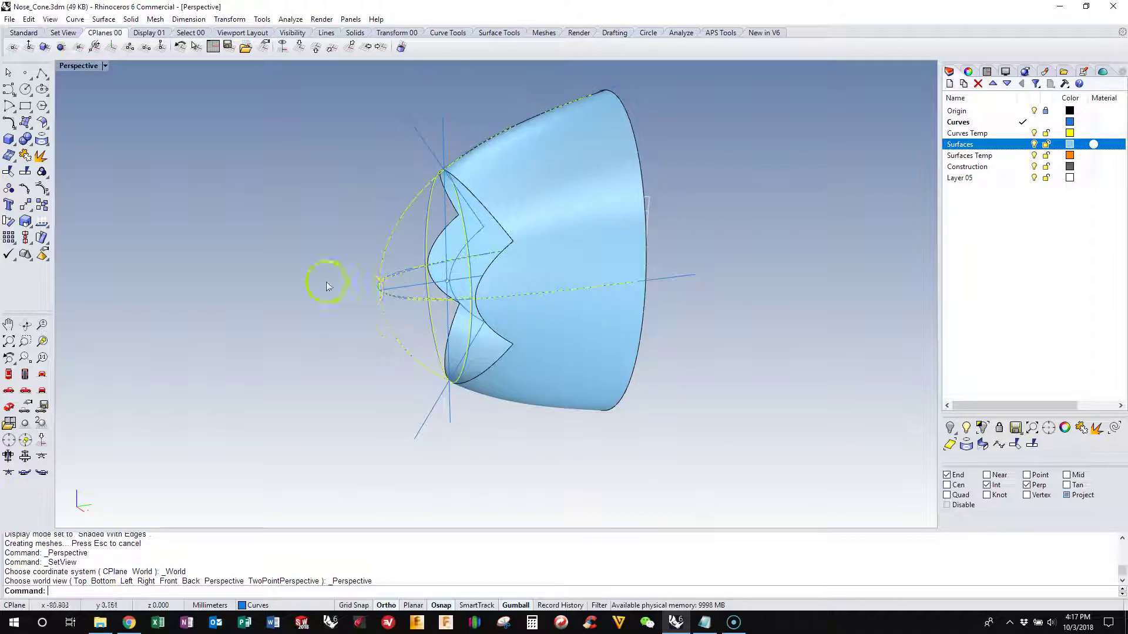
pyautogui.moveTo(364, 221); pyautogui.dragTo(365, 235, button='right')
# Step: Delete the upper and lower side profile curves on Curves Temp that duplicate the full profile at the nose
pyautogui.click(389, 259)
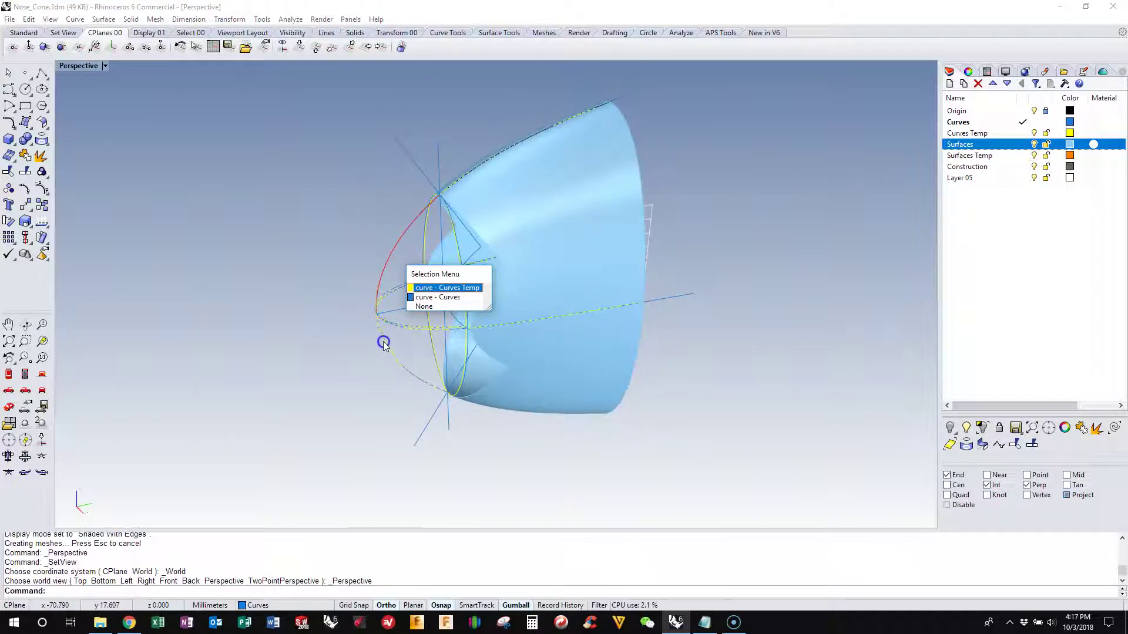
pyautogui.click(327, 276)
pyautogui.click(387, 346)
pyautogui.click(377, 277)
pyautogui.click(382, 288)
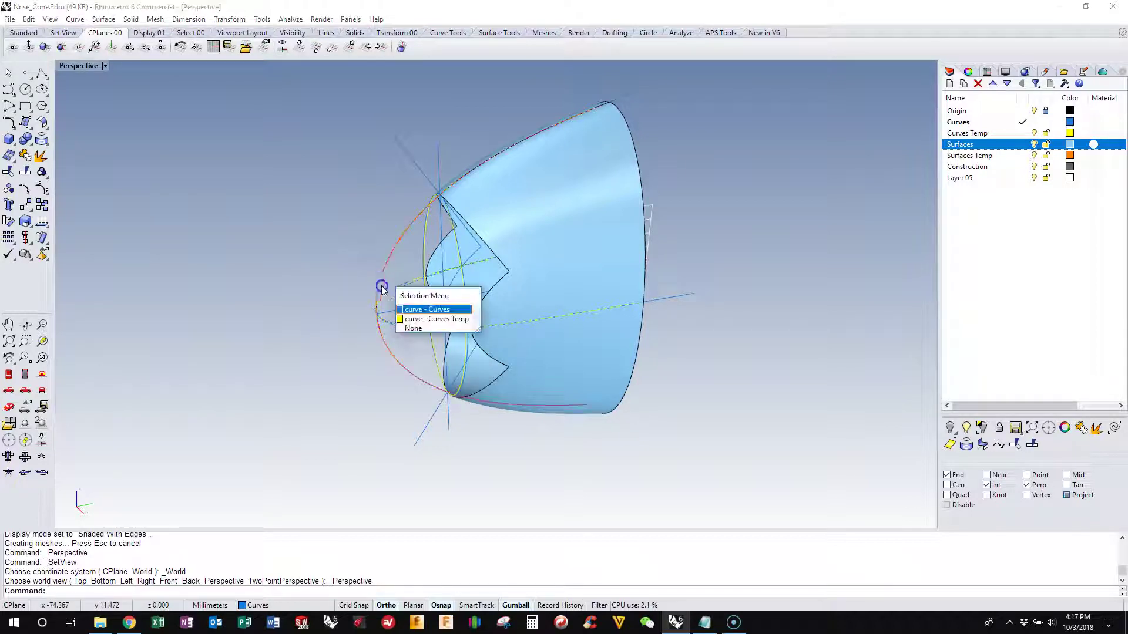
pyautogui.click(406, 319)
pyautogui.press('Delete')
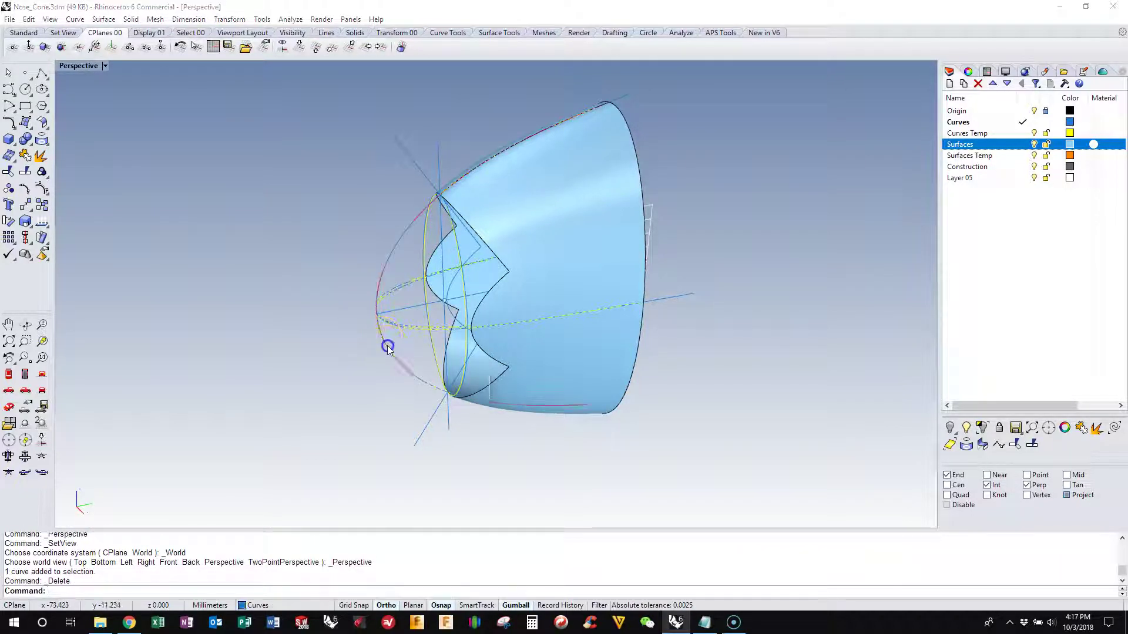
pyautogui.click(387, 347)
pyautogui.click(425, 386)
pyautogui.press('Delete')
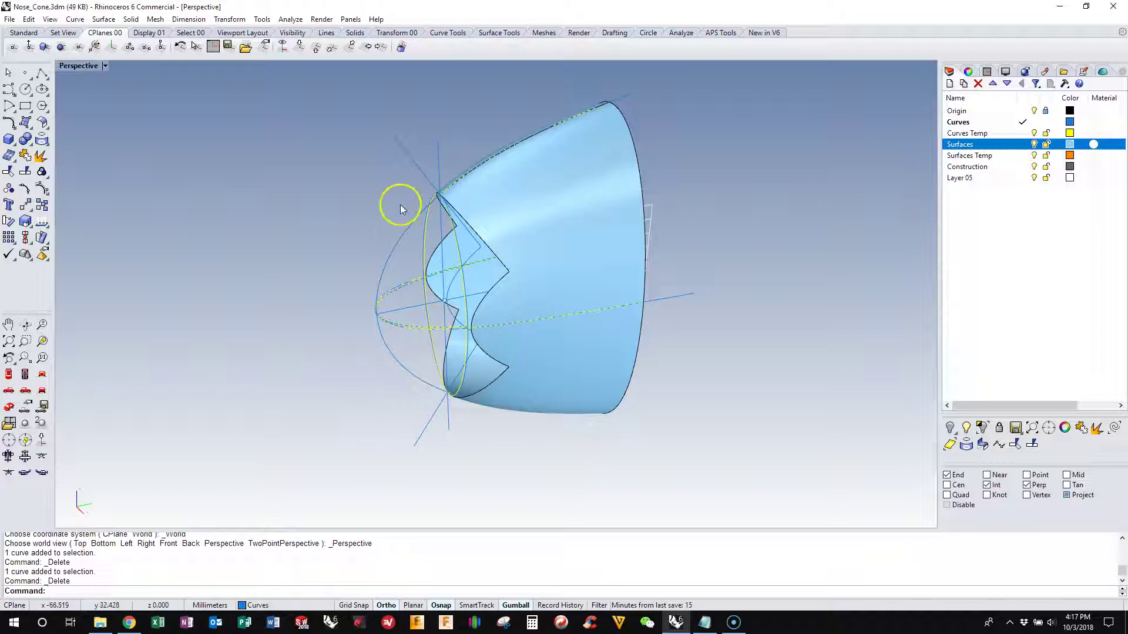
# Step: Make Surfaces the current layer and leave the full side profile curve deselected
pyautogui.moveTo(372, 270); pyautogui.dragTo(442, 253, button='right')
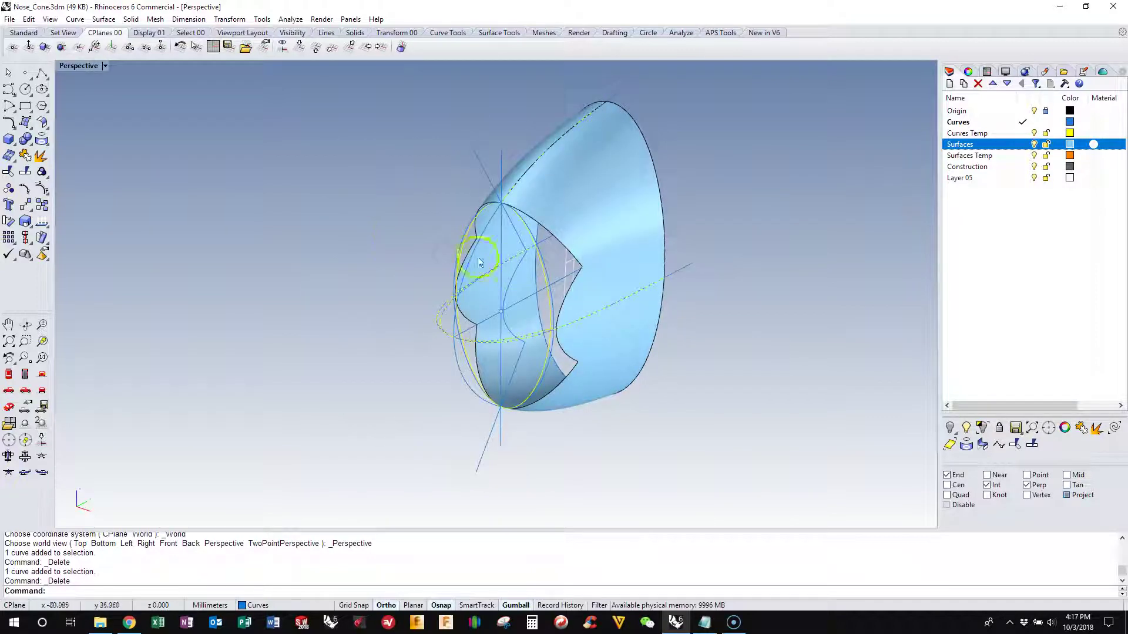
pyautogui.click(470, 263)
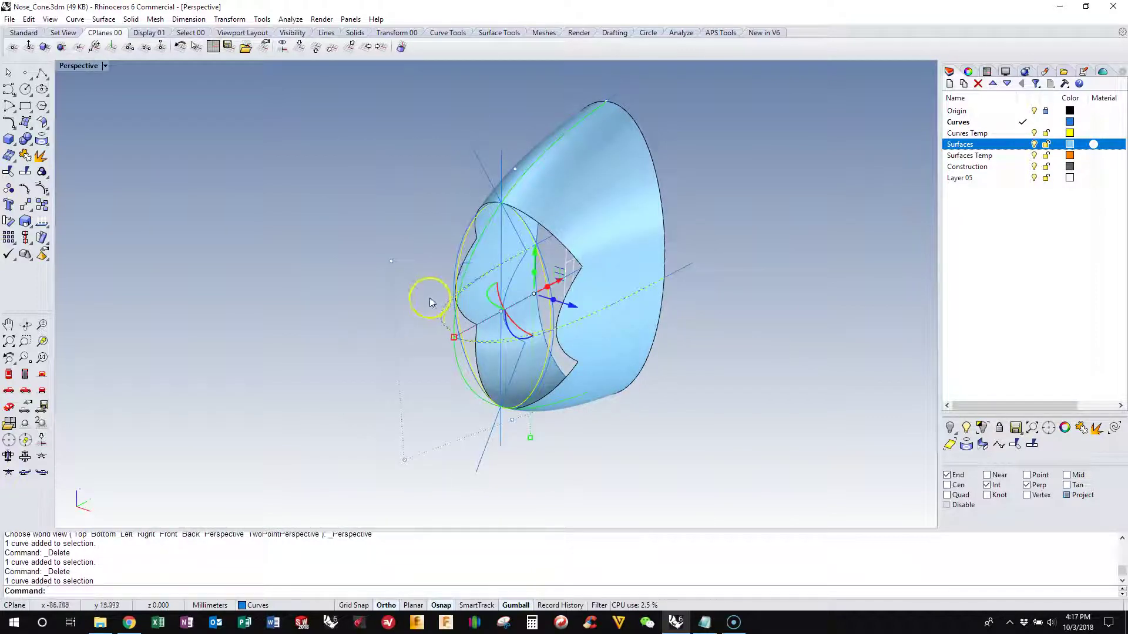
pyautogui.rightClick(960, 145)
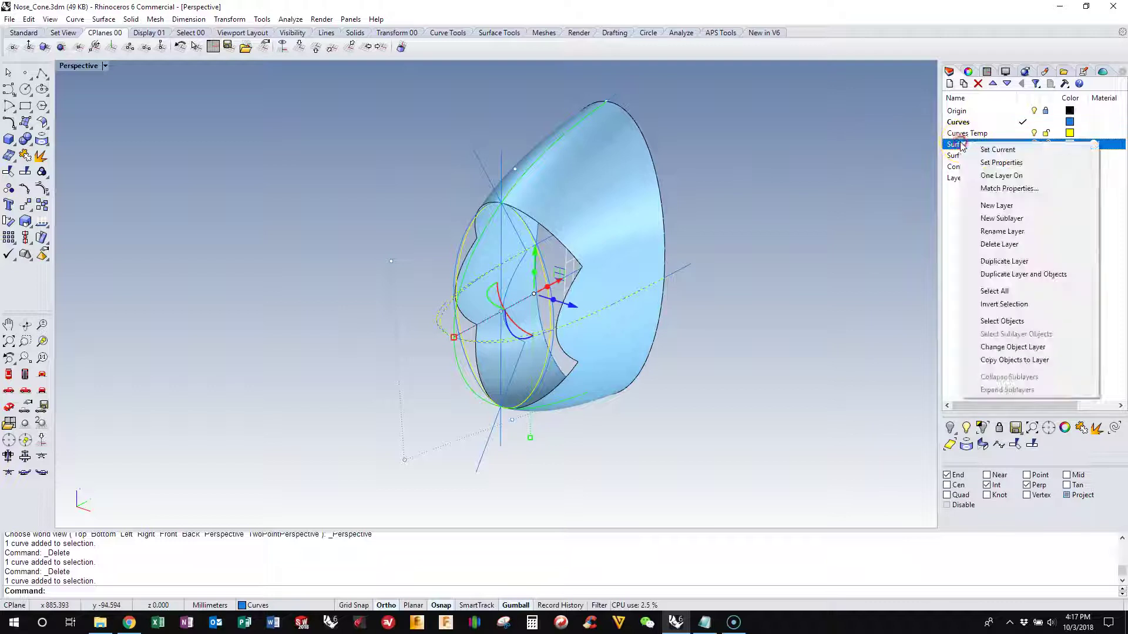
pyautogui.click(997, 150)
pyautogui.click(832, 228)
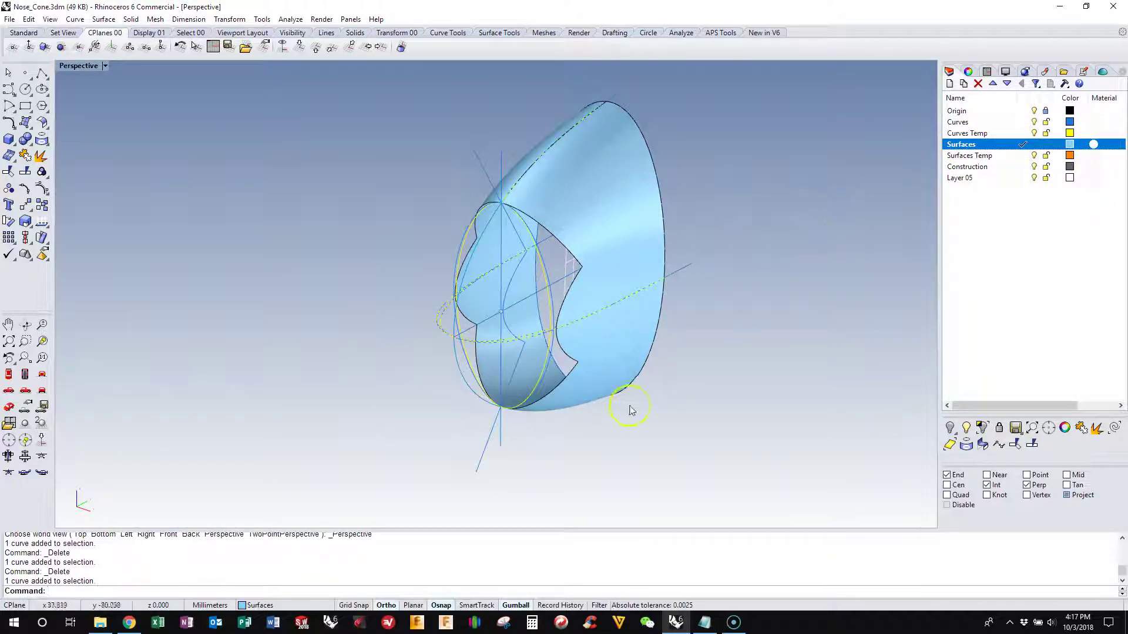
# Step: Extrude the full side profile curve sideways to one side of the nose cone as an open surface
pyautogui.write('trudecrv')
pyautogui.press('Return')
pyautogui.moveTo(259, 247); pyautogui.dragTo(451, 302, button='right')
pyautogui.click(319, 234)
pyautogui.press('Return')
pyautogui.press('Return')
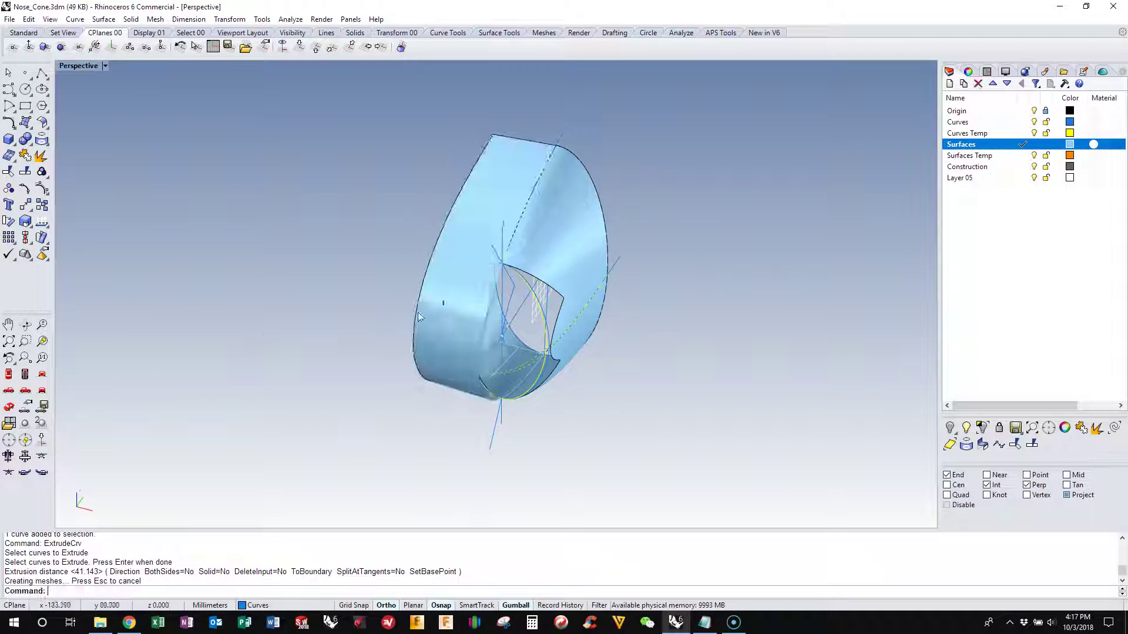
pyautogui.moveTo(268, 339); pyautogui.dragTo(415, 205, button='right')
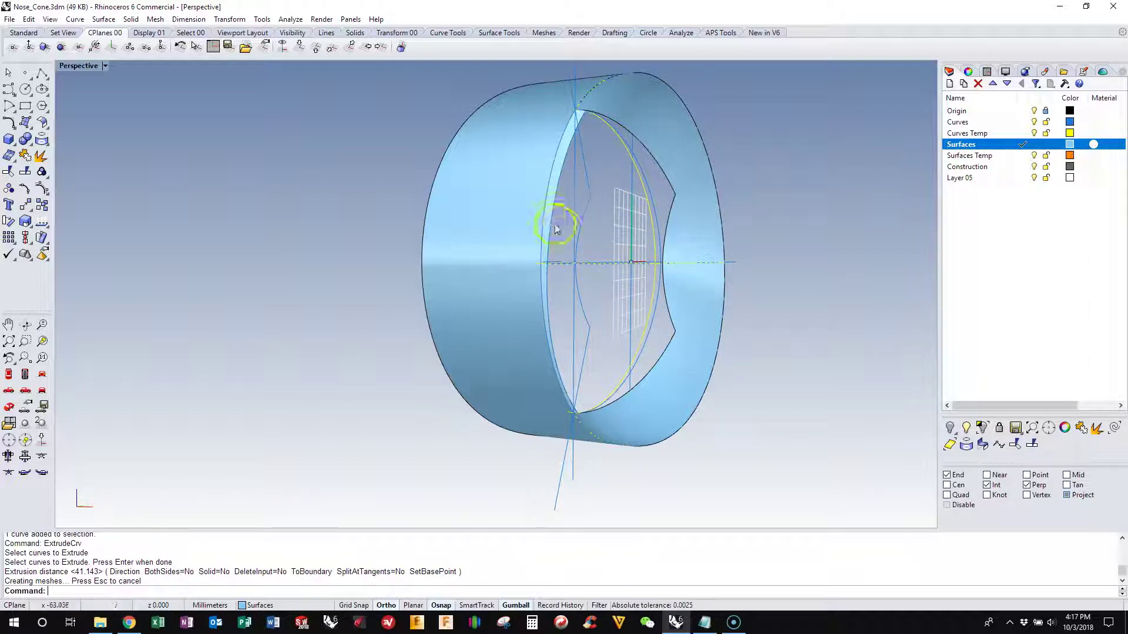
pyautogui.moveTo(645, 348); pyautogui.dragTo(587, 386, button='right')
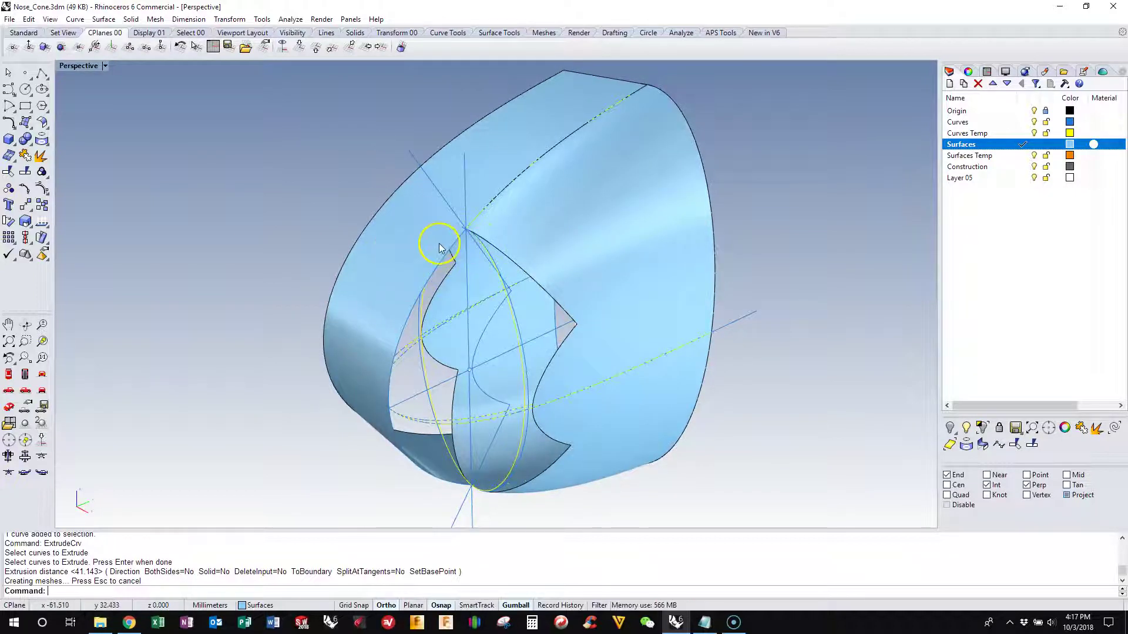
pyautogui.moveTo(439, 247); pyautogui.dragTo(473, 237, button='right')
pyautogui.click(468, 275)
pyautogui.moveTo(461, 276); pyautogui.dragTo(408, 281, button='right')
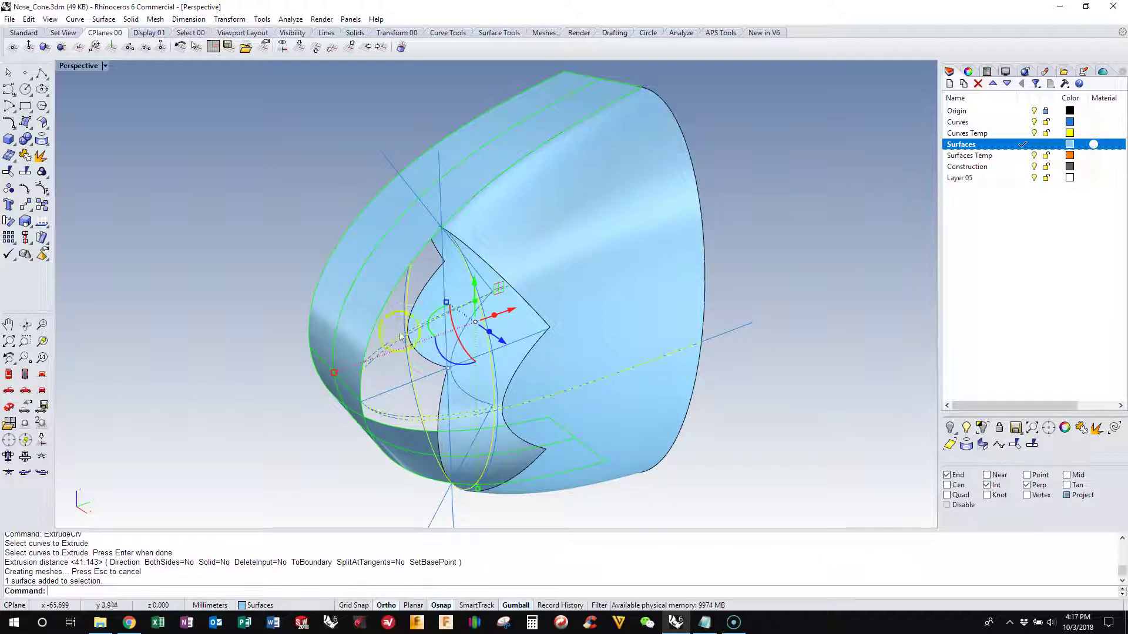
pyautogui.press('Escape')
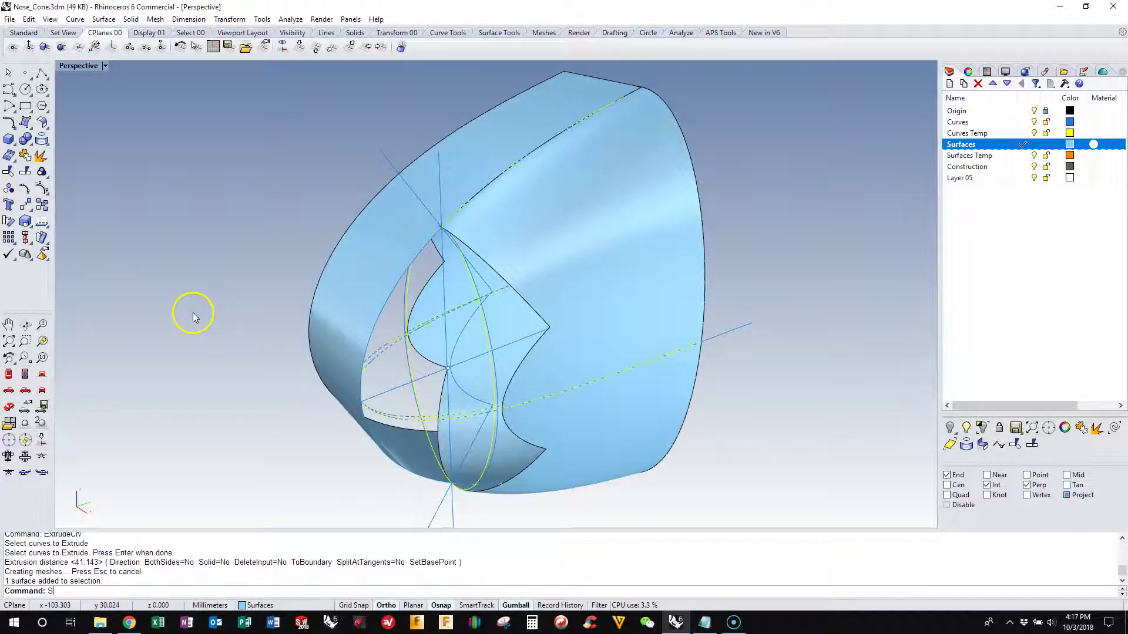
# Step: Split the extruded surface along an isocurve at the upper corner of the nose opening and delete the piece behind it
pyautogui.press('Return')
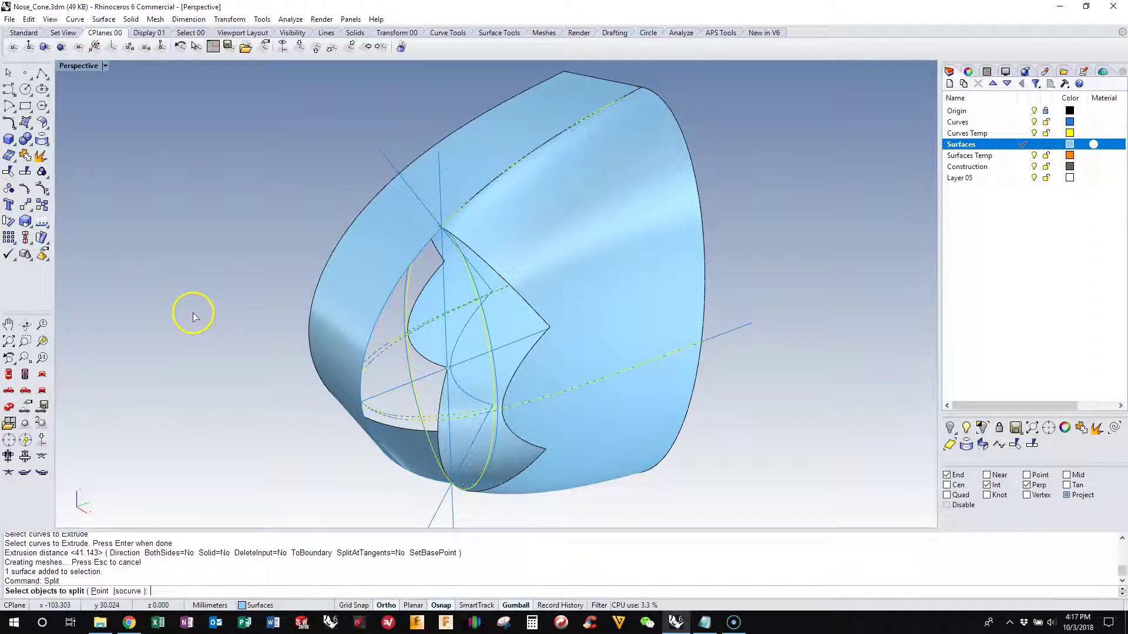
pyautogui.click(128, 592)
pyautogui.moveTo(122, 447); pyautogui.dragTo(176, 437, button='right')
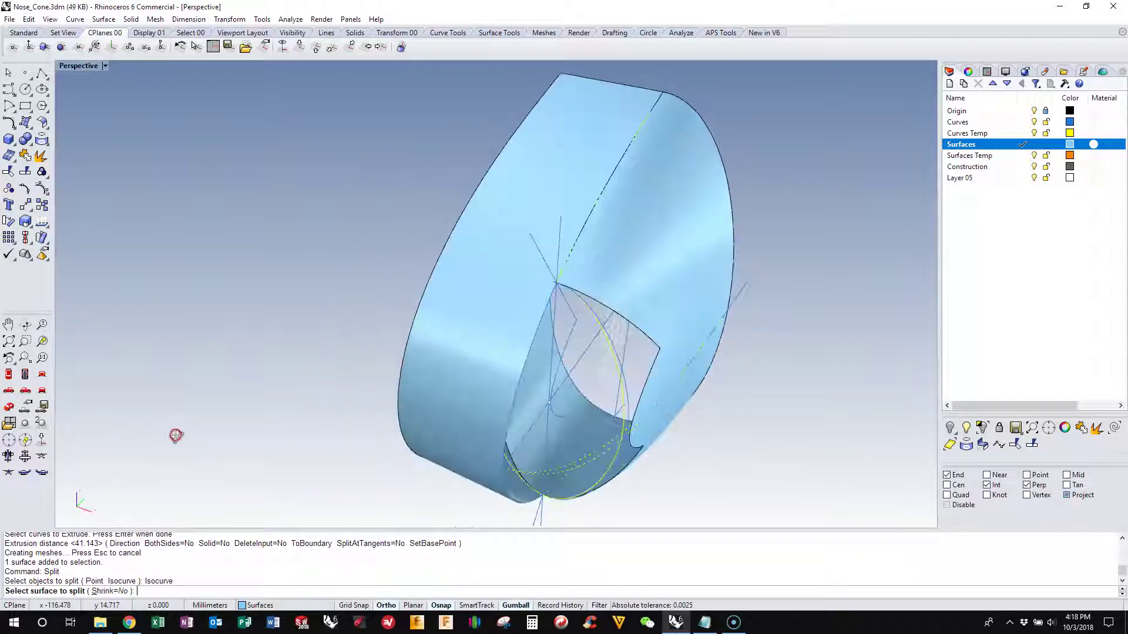
pyautogui.click(613, 151)
pyautogui.moveTo(584, 164); pyautogui.dragTo(563, 183, button='right')
pyautogui.scroll(4, 478, 302)
pyautogui.click(514, 343)
pyautogui.press('Return')
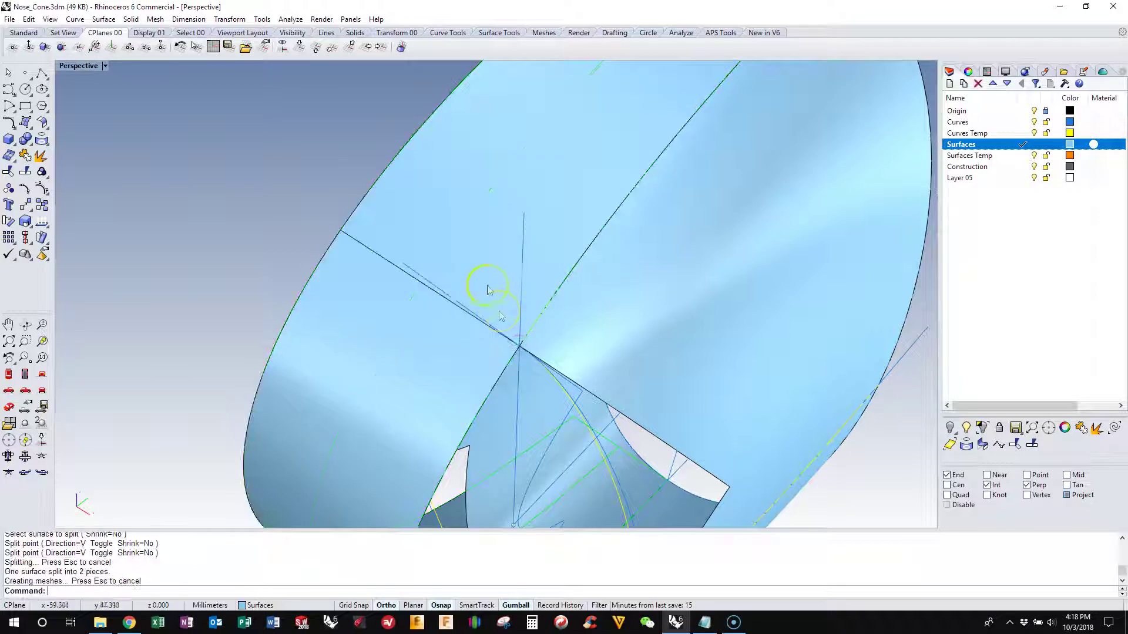
pyautogui.click(482, 260)
pyautogui.press('Delete')
# Step: Split the remaining extruded surface along an isocurve at the lower corner of the nose opening and delete its rear piece
pyautogui.middleClick(377, 177)
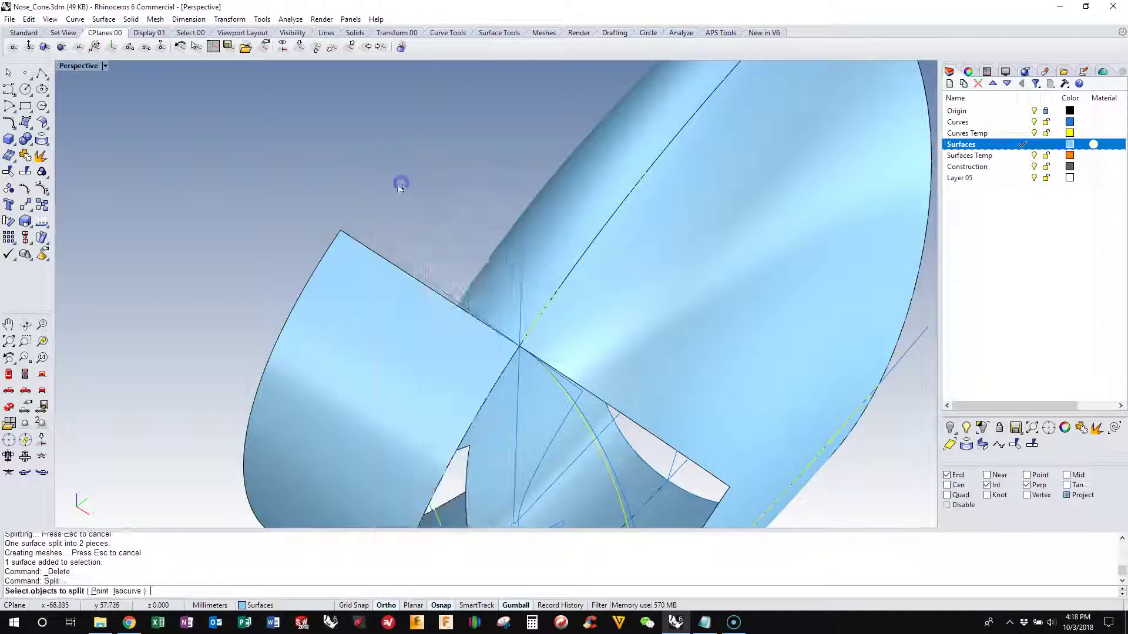
pyautogui.click(399, 182)
pyautogui.scroll(-5, 402, 184)
pyautogui.moveTo(392, 210); pyautogui.dragTo(453, 252, button='right')
pyautogui.click(452, 252)
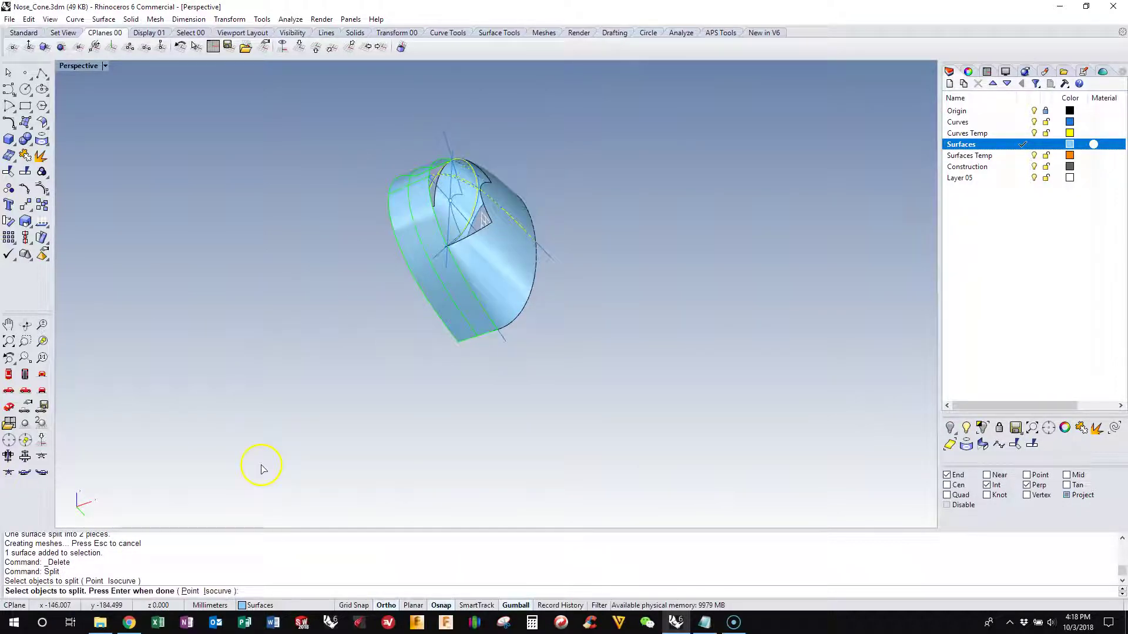
pyautogui.click(217, 591)
pyautogui.scroll(4, 453, 269)
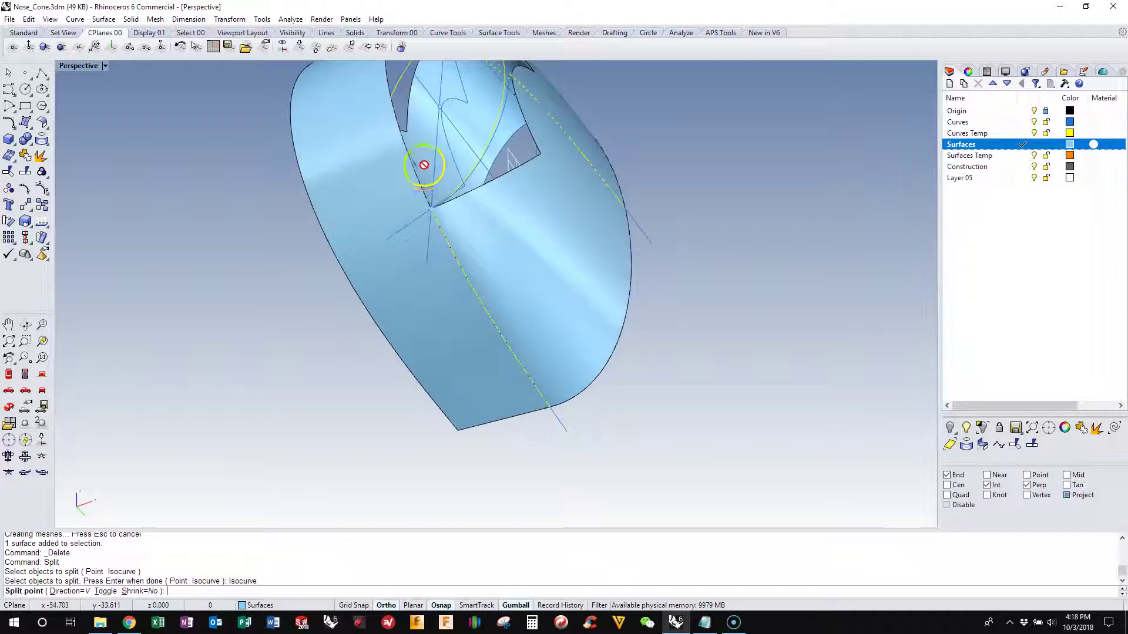
pyautogui.click(432, 208)
pyautogui.press('Return')
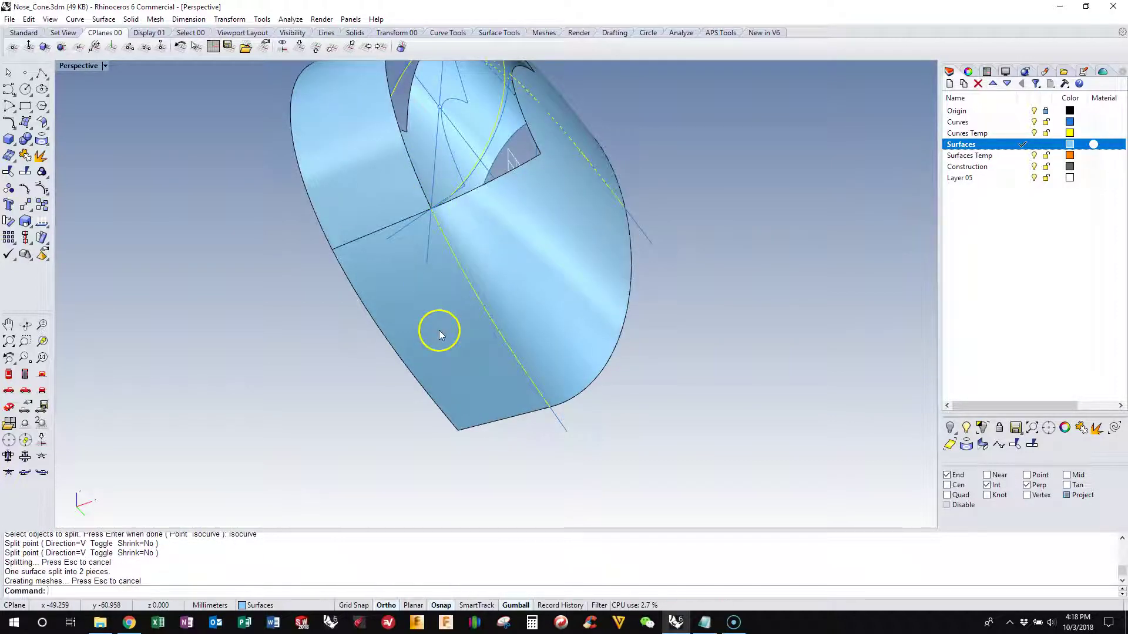
pyautogui.click(437, 332)
pyautogui.press('Return')
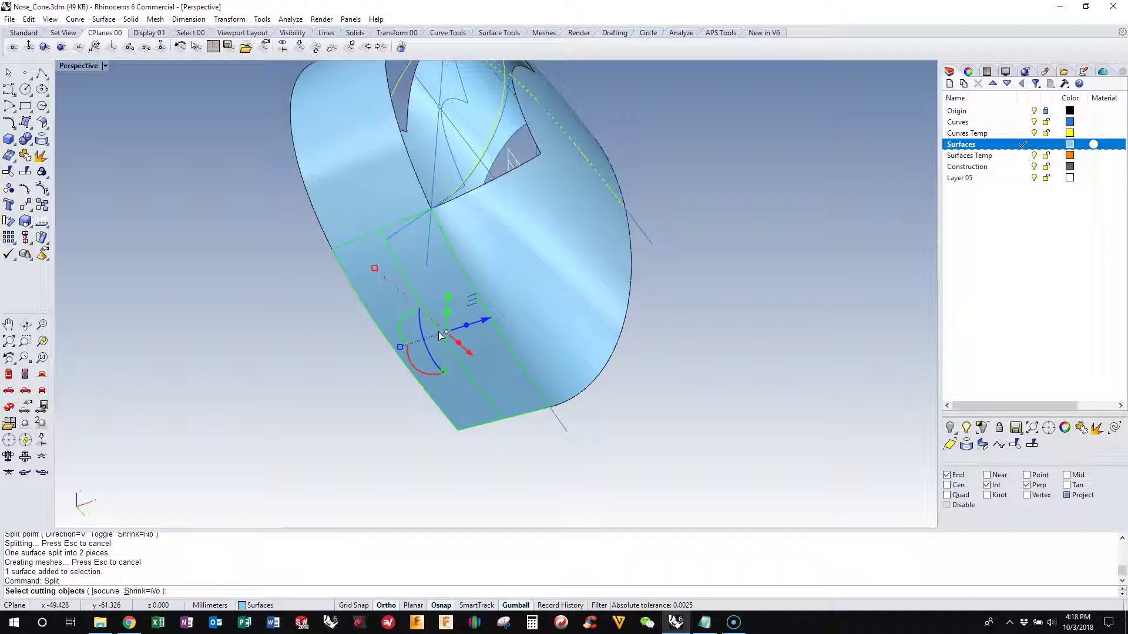
pyautogui.rightClick(376, 377)
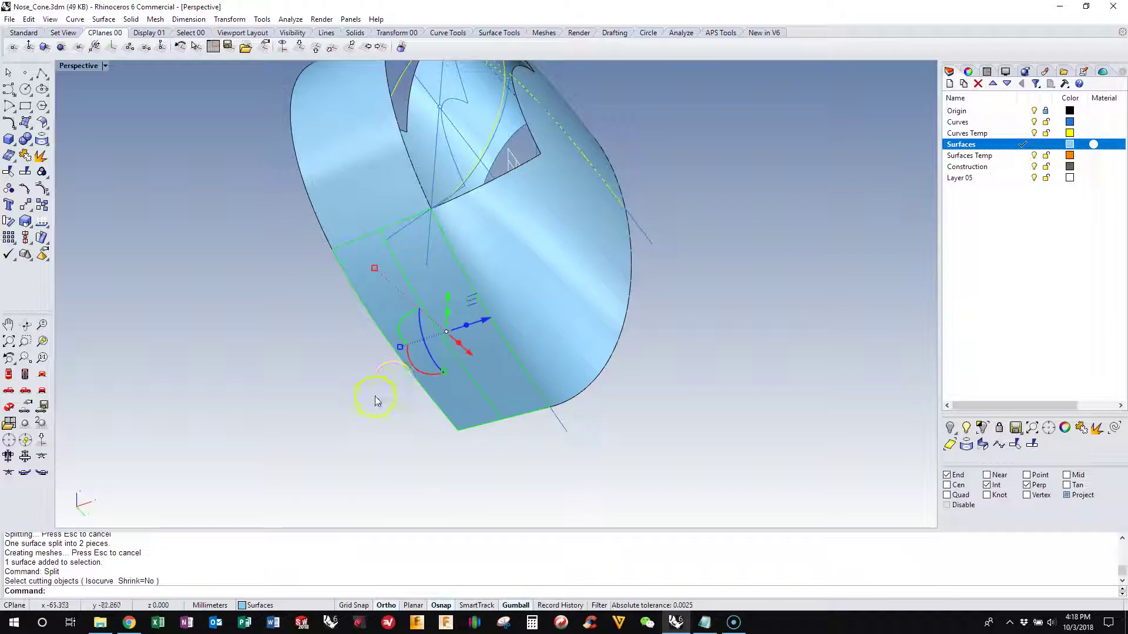
pyautogui.press('Delete')
# Step: Save the Nose_Cone.3dm file
pyautogui.moveTo(377, 391); pyautogui.dragTo(327, 279, button='right')
pyautogui.click(9, 19)
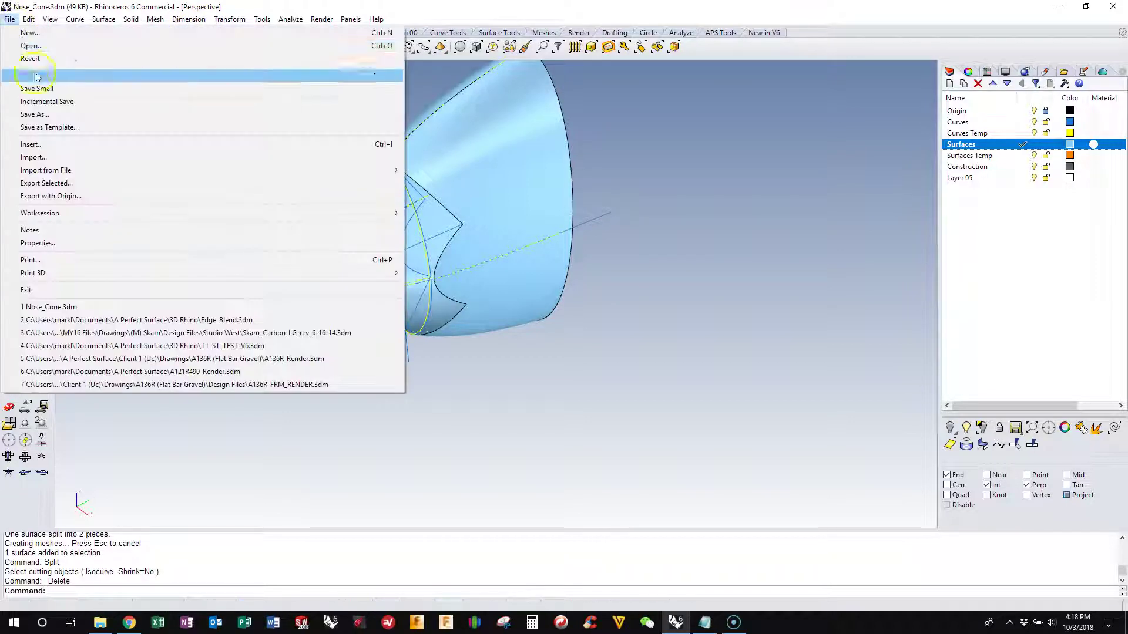
pyautogui.click(27, 76)
# Step: Delete the two overlapping closed curves that run around the nose opening
pyautogui.moveTo(292, 251); pyautogui.dragTo(536, 219, button='right')
pyautogui.click(536, 222)
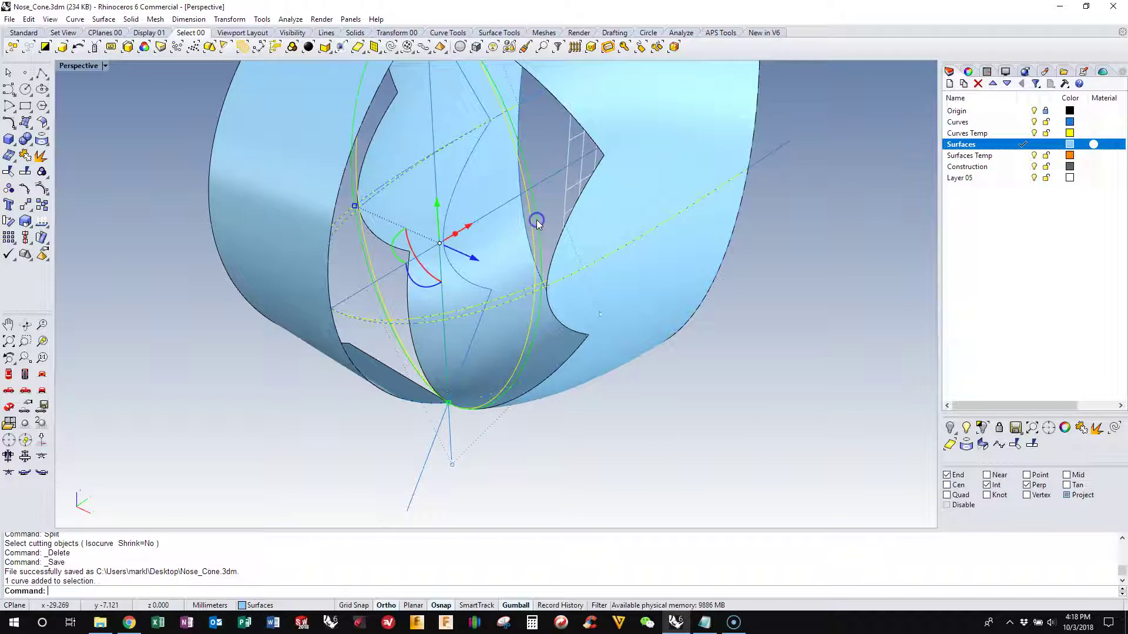
pyautogui.press('Delete')
pyautogui.click(536, 222)
pyautogui.press('Delete')
# Step: Delete the short Curves Temp curve lying between the extruded strip and the near-side profile at the front of the nose
pyautogui.scroll(-4, 534, 266)
pyautogui.moveTo(534, 266); pyautogui.dragTo(511, 327, button='right')
pyautogui.scroll(5, 511, 327)
pyautogui.moveTo(405, 335); pyautogui.dragTo(403, 303, button='right')
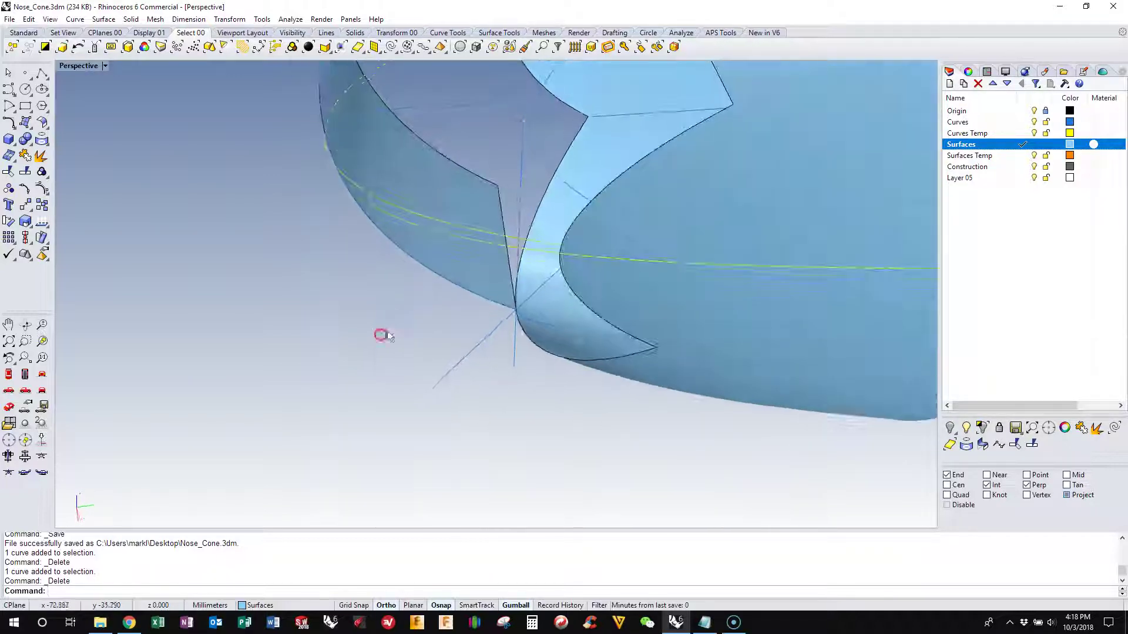
pyautogui.moveTo(491, 262); pyautogui.dragTo(500, 287, button='right')
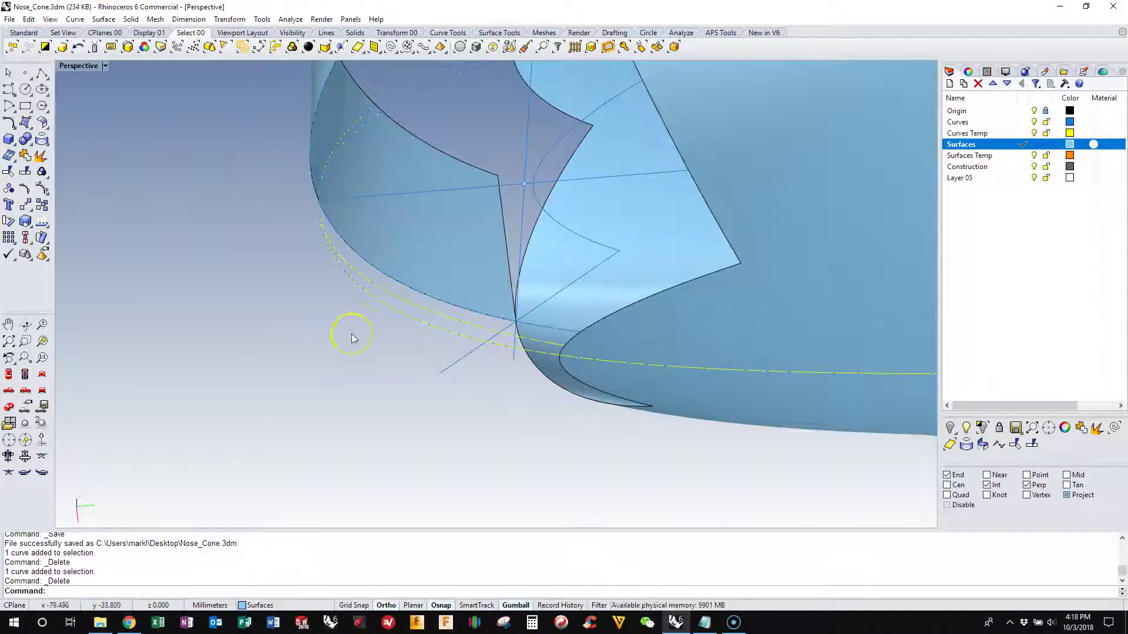
pyautogui.click(424, 311)
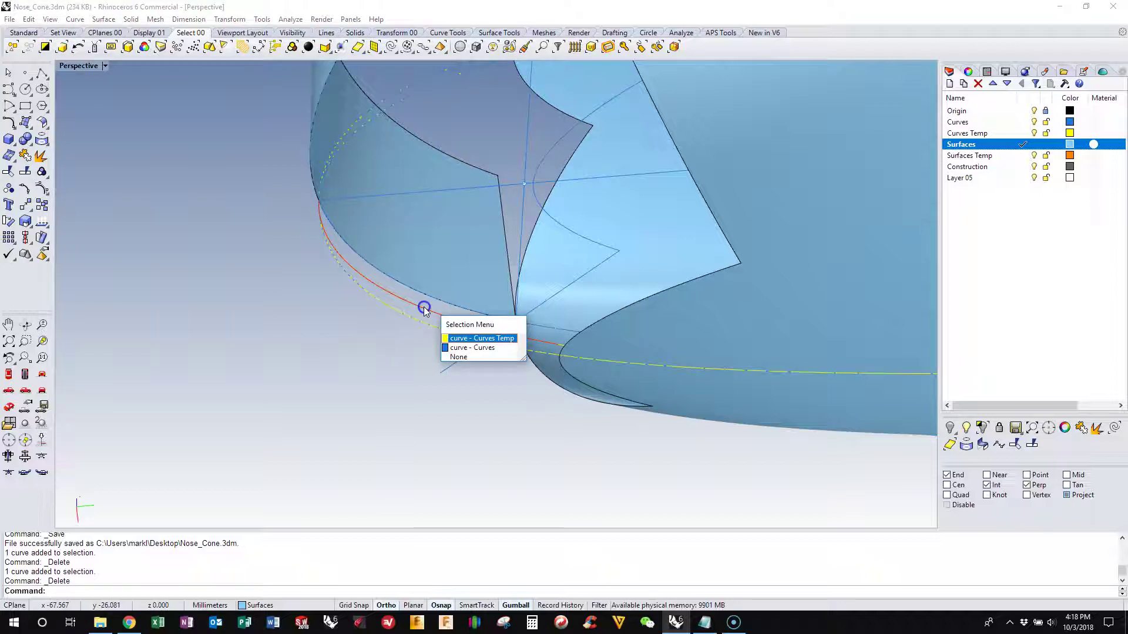
pyautogui.click(457, 339)
pyautogui.press('Delete')
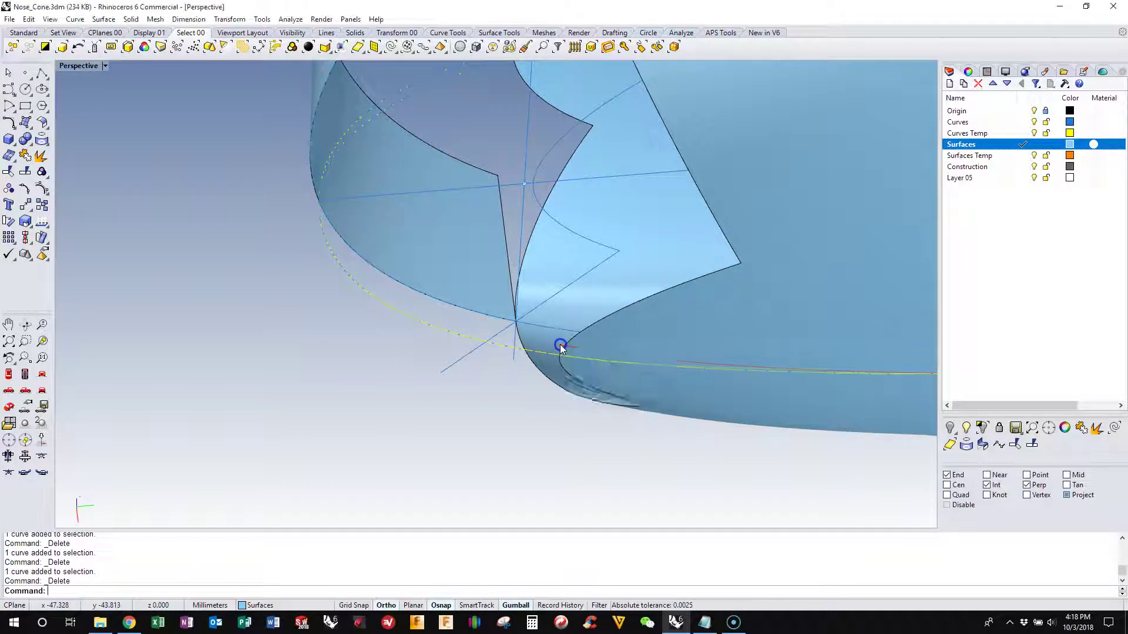
# Step: Delete the Curves Temp duplicates of the near-side profile, both at the nose and along the cone
pyautogui.moveTo(556, 351); pyautogui.dragTo(521, 345, button='right')
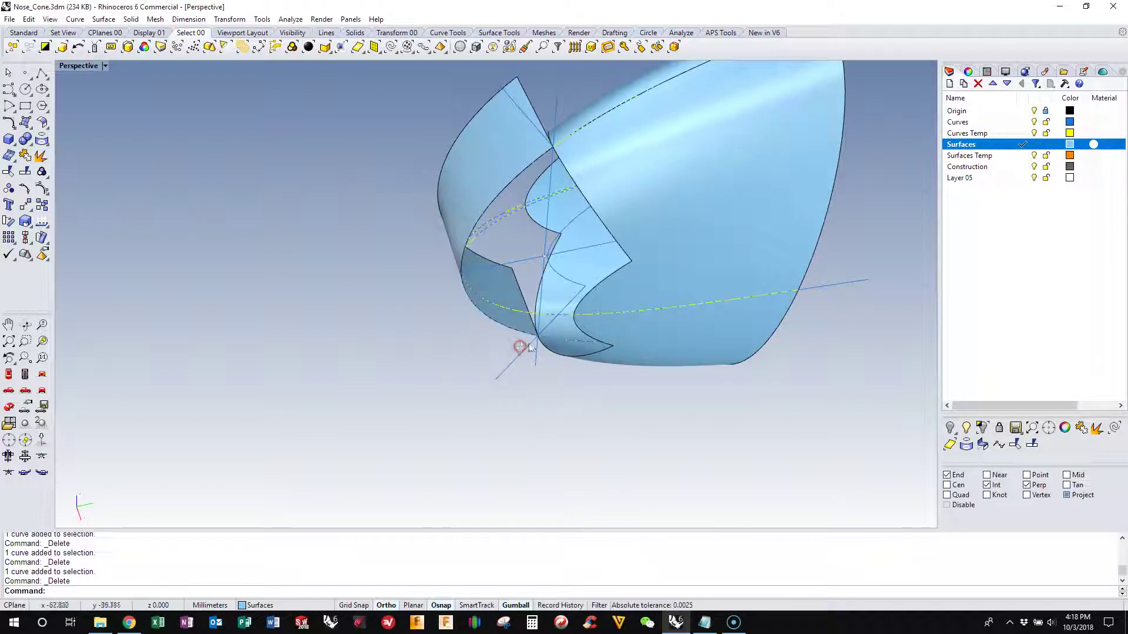
pyautogui.click(556, 315)
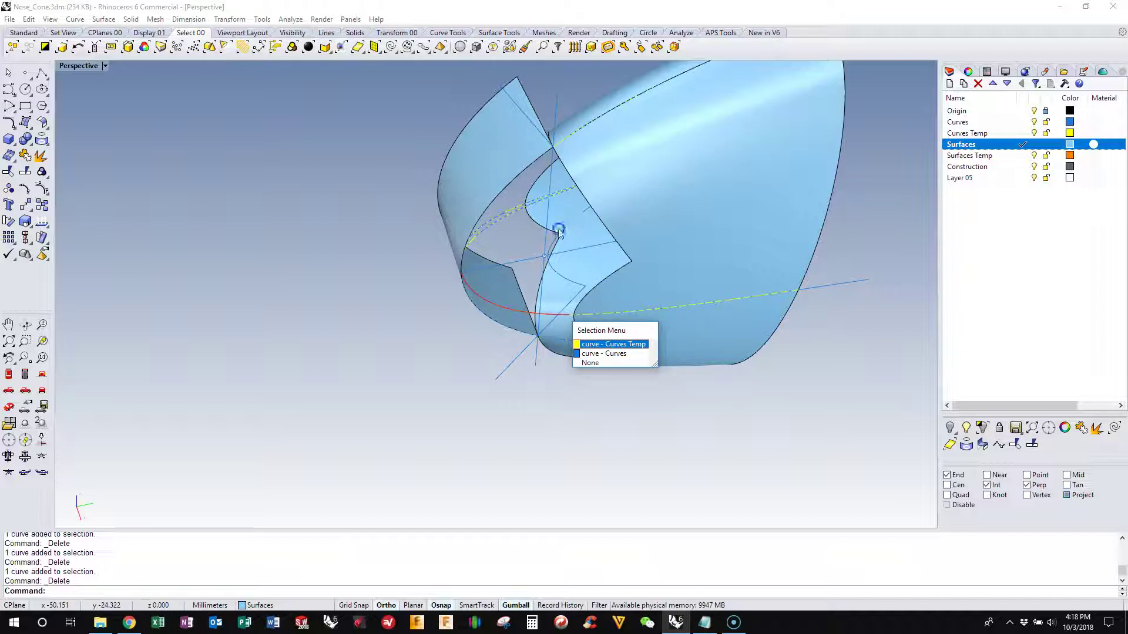
pyautogui.click(582, 340)
pyautogui.click(595, 317)
pyautogui.click(652, 345)
pyautogui.press('Delete')
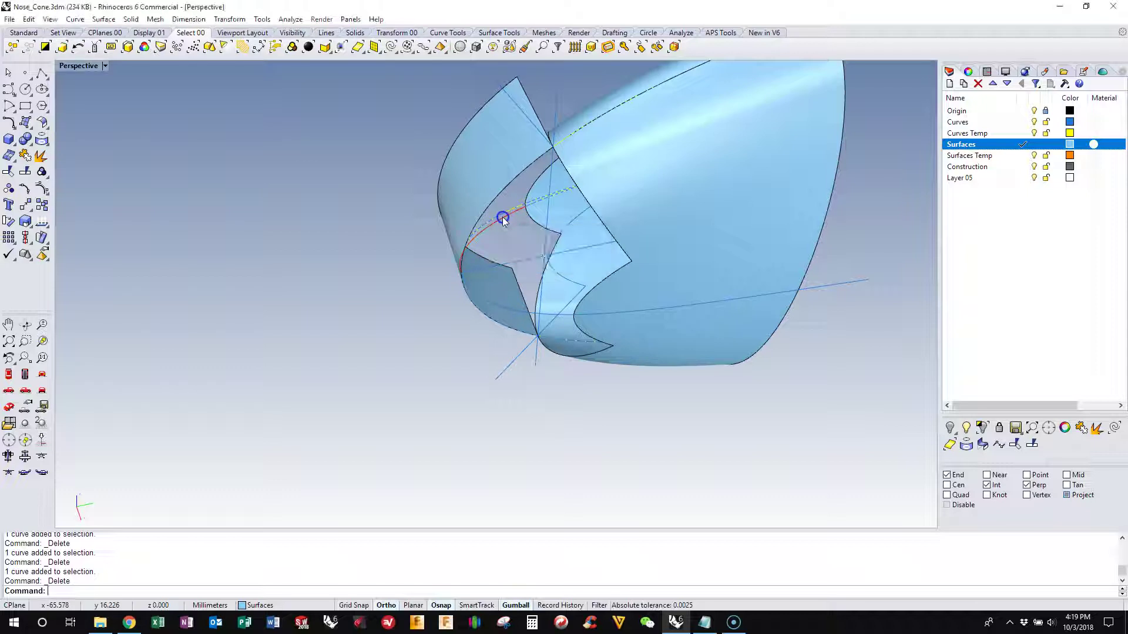
# Step: Delete the leftover overlapping profile curves on the far side of the nose opening
pyautogui.press('Delete')
pyautogui.click(505, 213)
pyautogui.press('Delete')
pyautogui.click(506, 212)
pyautogui.click(529, 242)
pyautogui.press('Delete')
pyautogui.click(517, 217)
pyautogui.press('Delete')
pyautogui.click(527, 208)
pyautogui.press('Delete')
pyautogui.moveTo(516, 248)
pyautogui.mouseDown(button='right')
pyautogui.moveTo(512, 231)
pyautogui.moveTo(516, 244)
pyautogui.mouseUp(button='right')
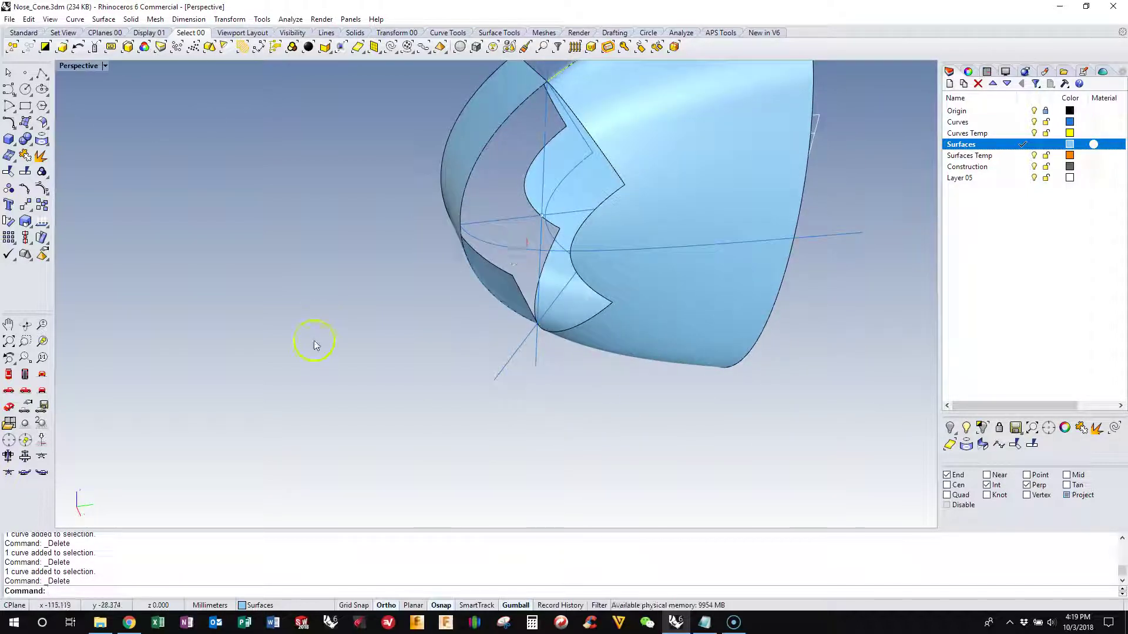
# Step: Copy the near-side profile curve to the Curves Temp layer and hide the original on the Curves layer
pyautogui.moveTo(312, 340); pyautogui.dragTo(339, 342, button='right')
pyautogui.click(487, 312)
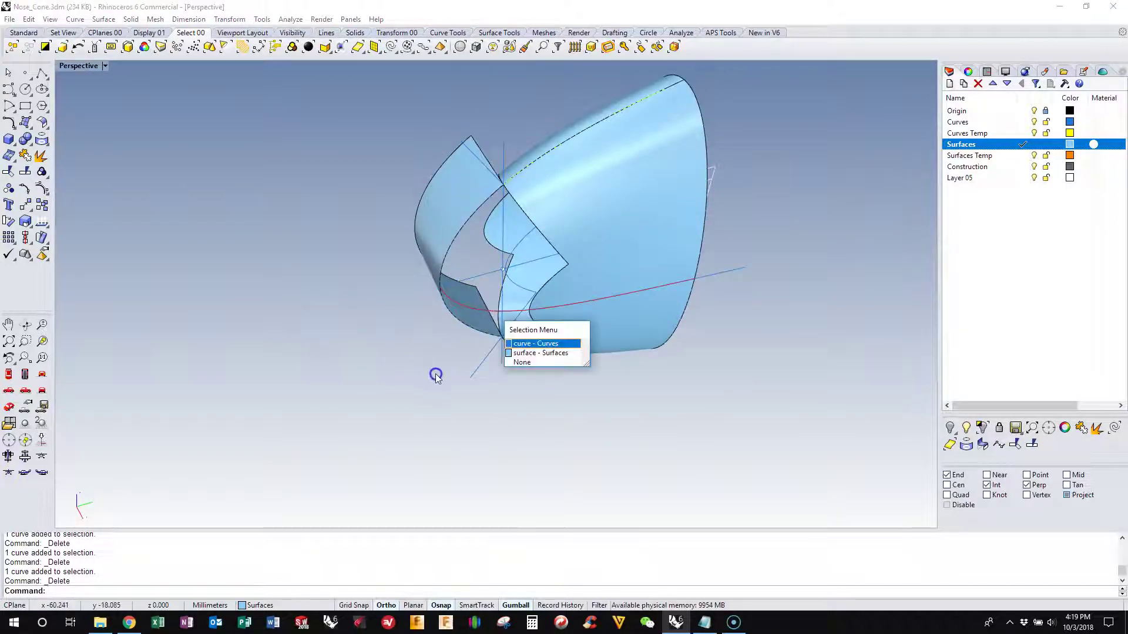
pyautogui.click(531, 344)
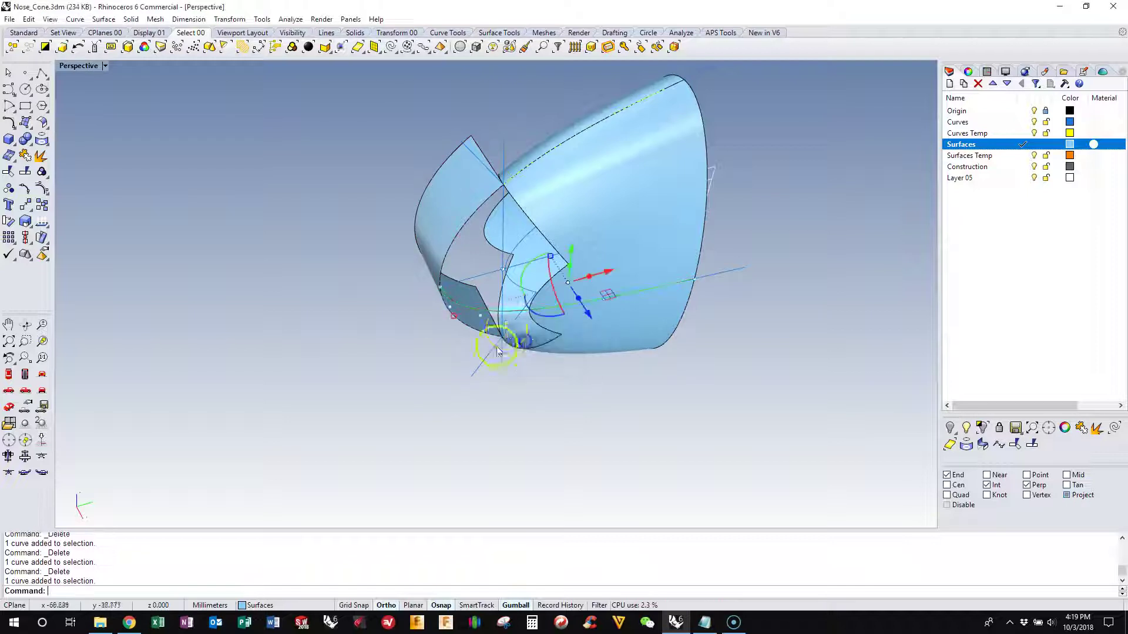
pyautogui.rightClick(966, 135)
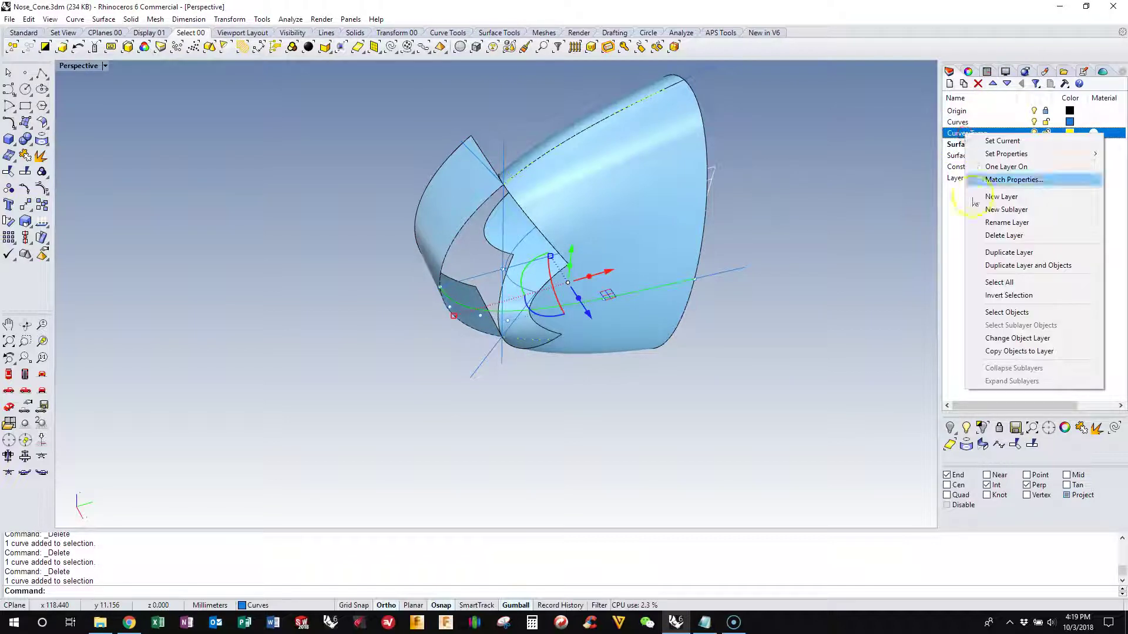
pyautogui.click(999, 351)
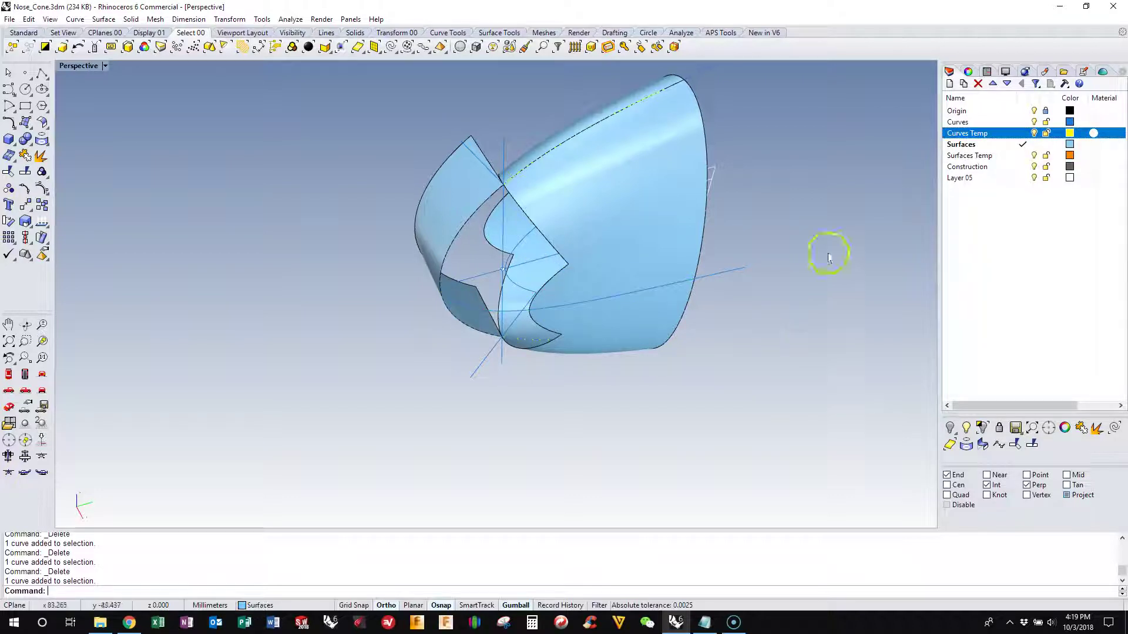
pyautogui.click(472, 307)
pyautogui.click(499, 337)
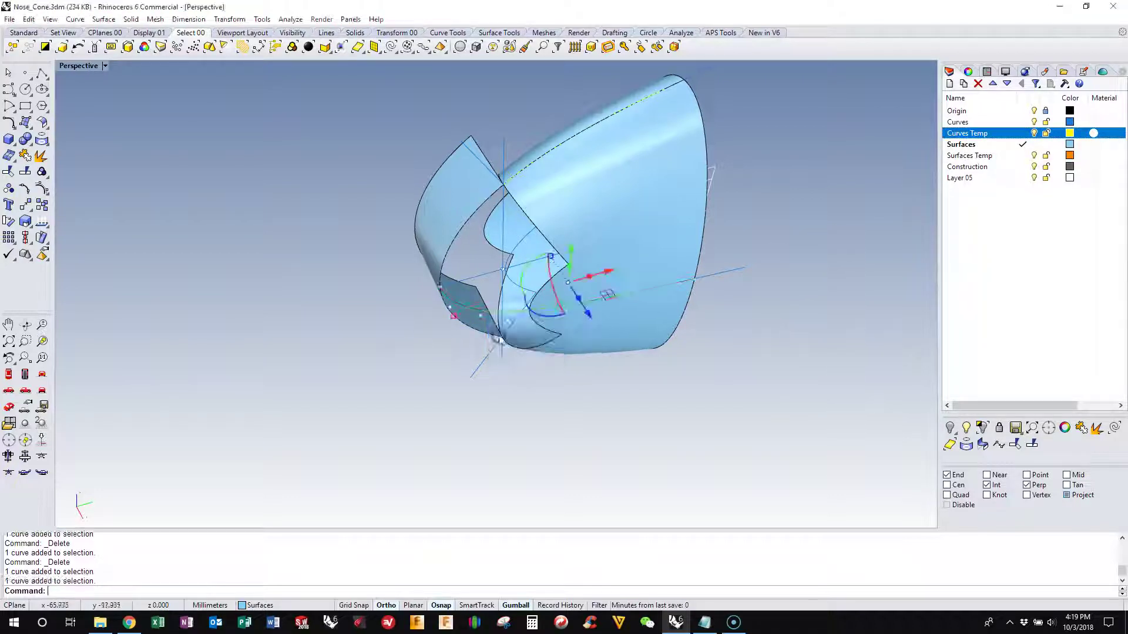
pyautogui.click(949, 428)
# Step: Split the copied near-side profile at the trimmed edge of the nose opening and delete the part along the cone
pyautogui.moveTo(658, 387); pyautogui.dragTo(564, 279, button='right')
pyautogui.moveTo(557, 401); pyautogui.dragTo(535, 410, button='right')
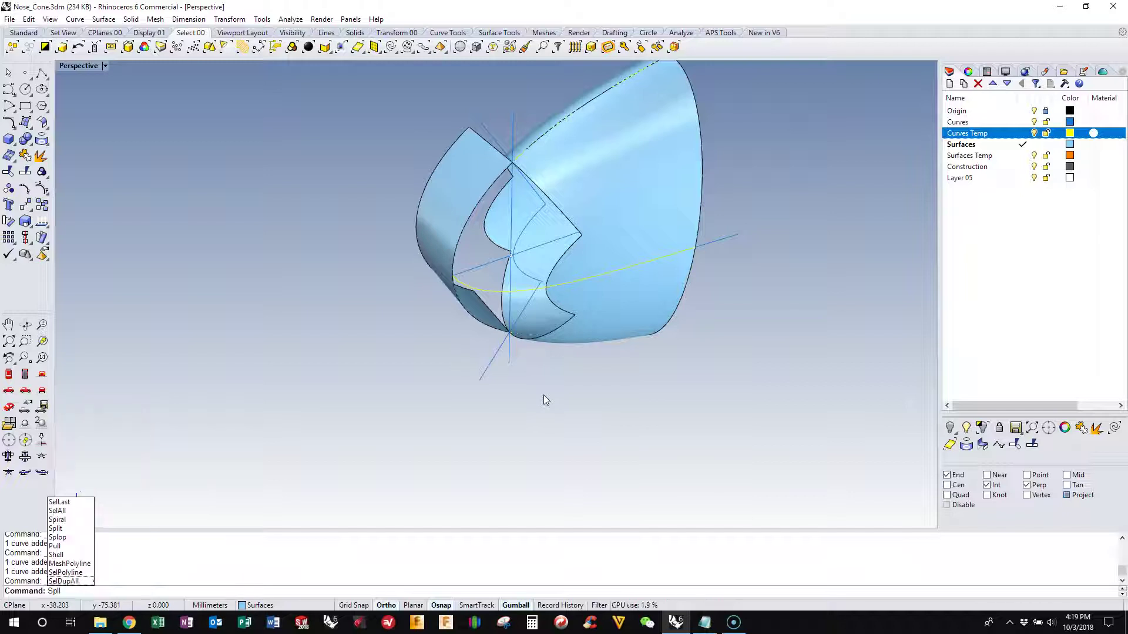
pyautogui.write('it')
pyautogui.press('Return')
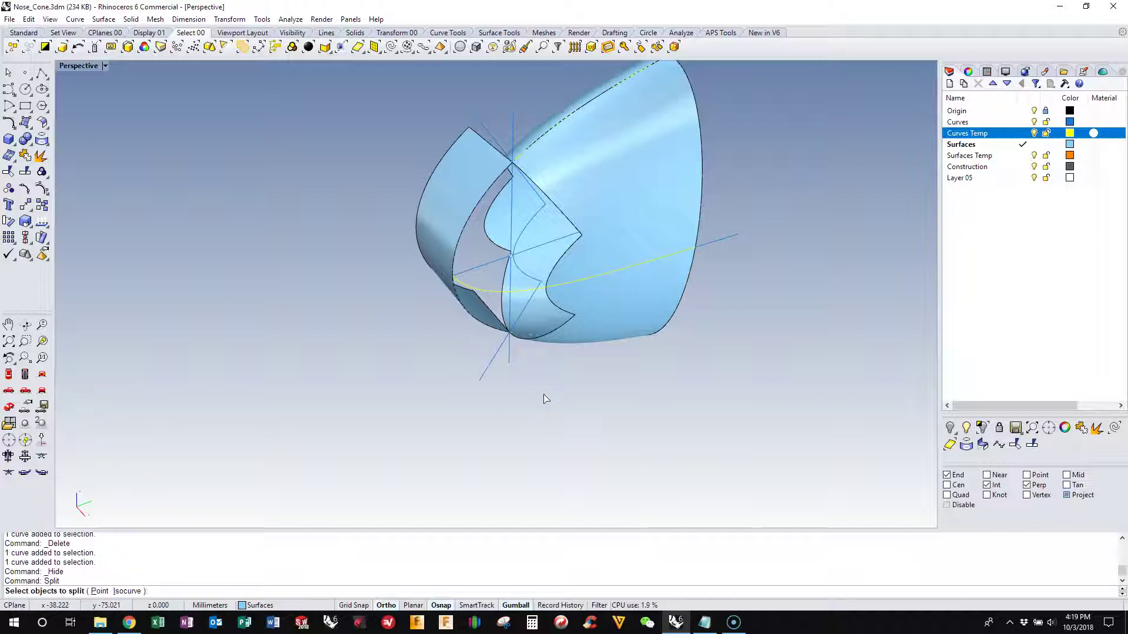
pyautogui.click(98, 591)
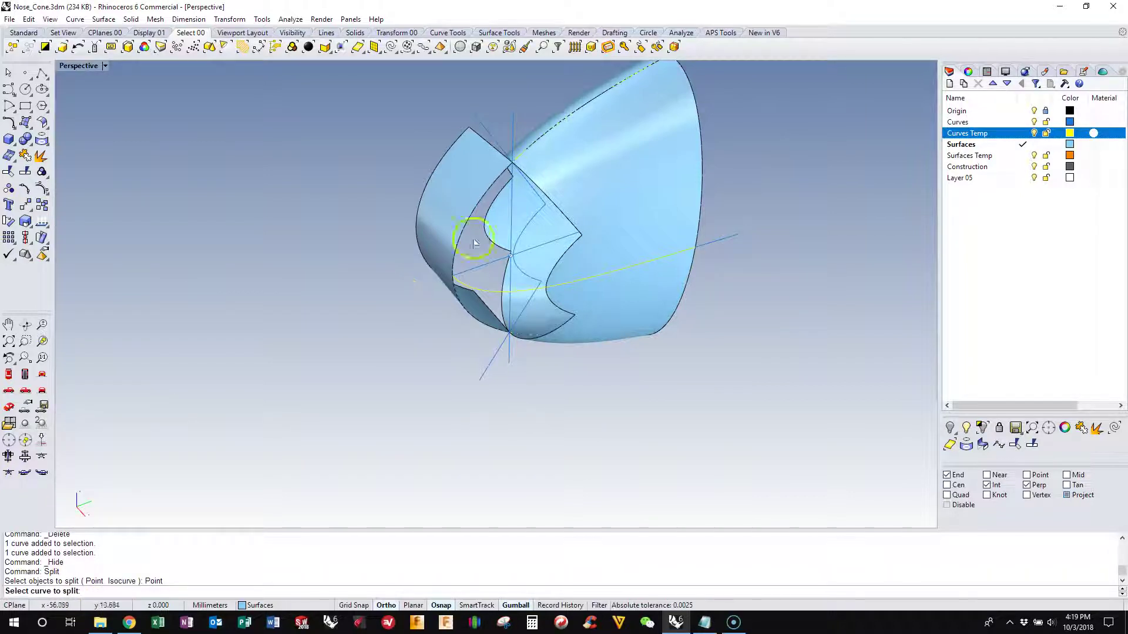
pyautogui.scroll(4, 476, 239)
pyautogui.click(453, 294)
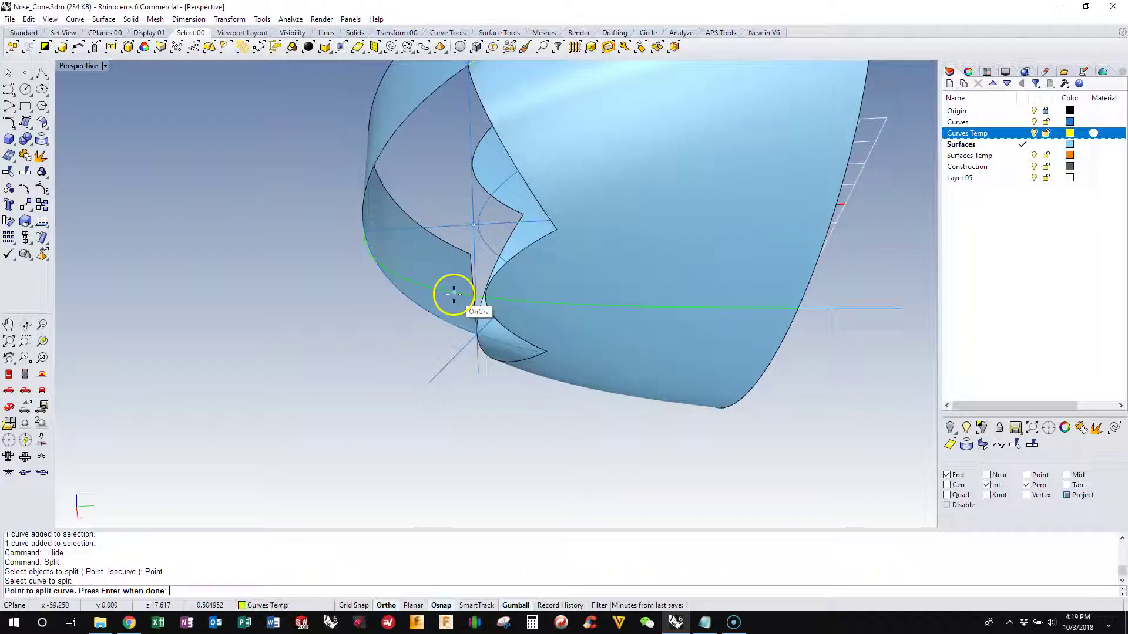
pyautogui.click(485, 296)
pyautogui.press('Return')
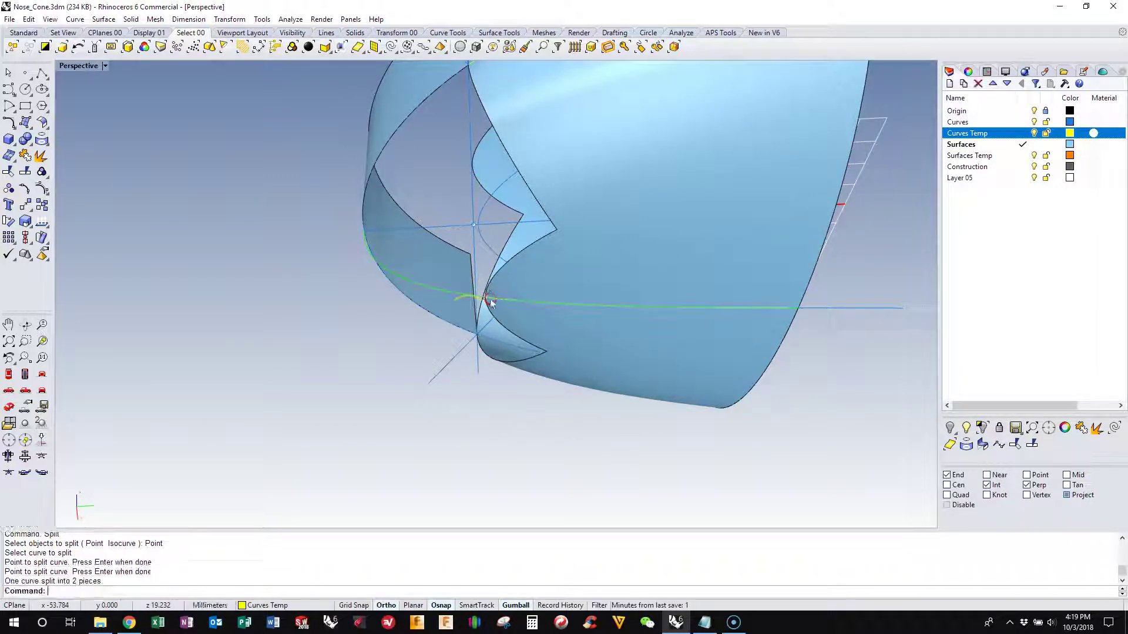
pyautogui.moveTo(486, 296); pyautogui.dragTo(478, 310, button='right')
pyautogui.click(525, 284)
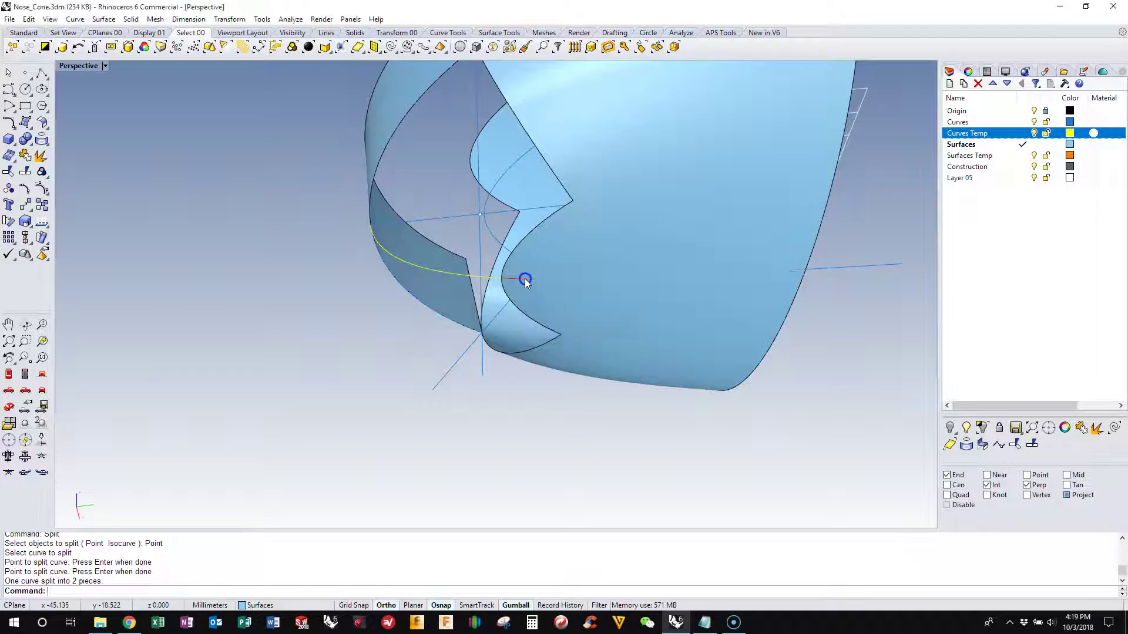
pyautogui.click(581, 307)
pyautogui.press('Delete')
# Step: Isolate the extruded front strip, the trimmed nose cone surface and the short near-side profile curve by hiding everything else
pyautogui.moveTo(523, 279); pyautogui.dragTo(539, 215, button='right')
pyautogui.click(475, 168)
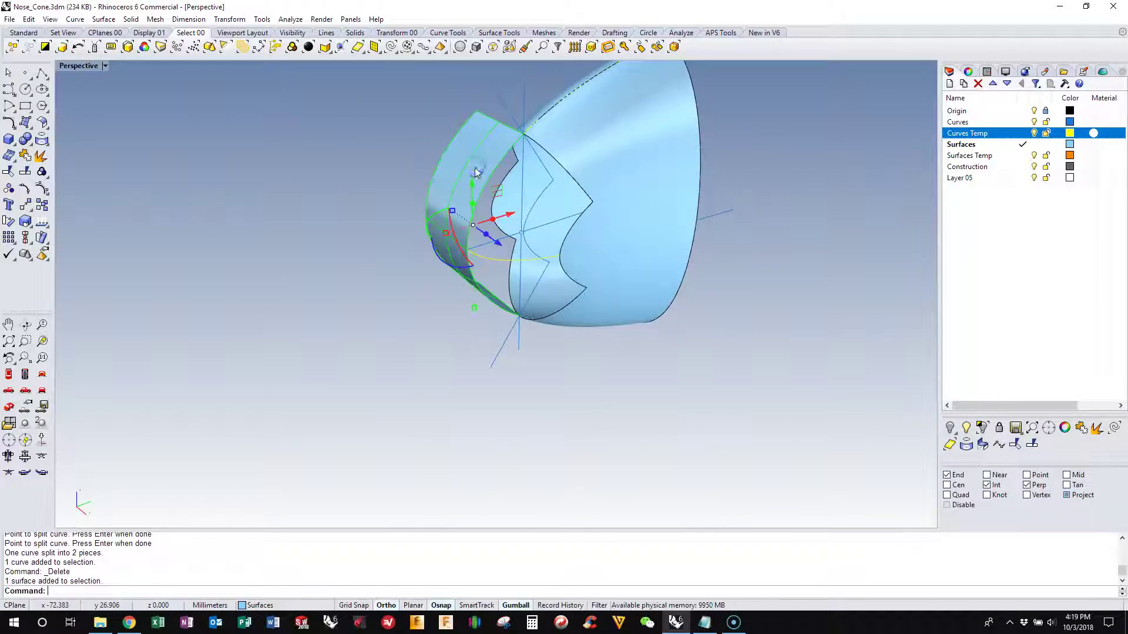
pyautogui.keyDown('shift'); pyautogui.click(594, 178); pyautogui.keyUp('shift')
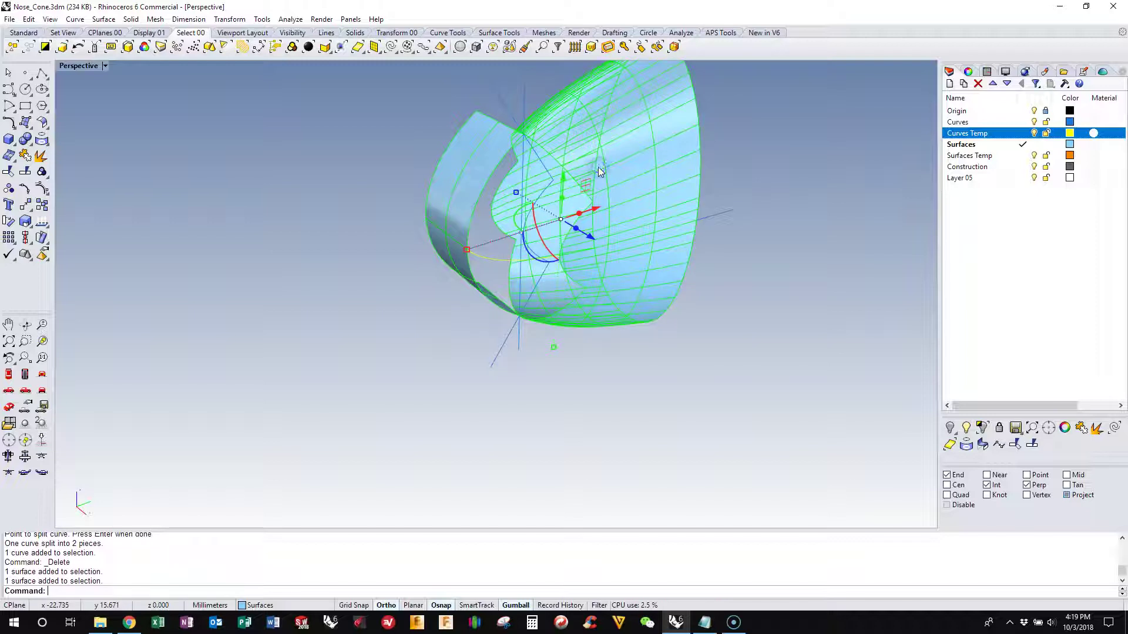
pyautogui.keyDown('shift'); pyautogui.click(491, 259); pyautogui.keyUp('shift')
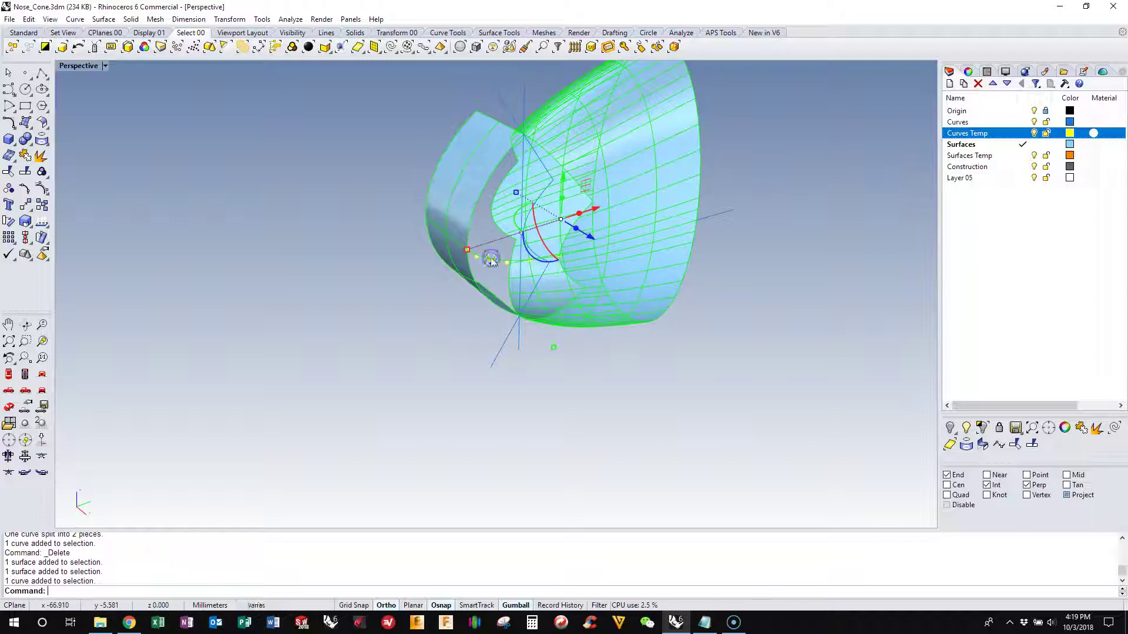
pyautogui.click(980, 429)
pyautogui.moveTo(551, 416); pyautogui.dragTo(615, 193, button='right')
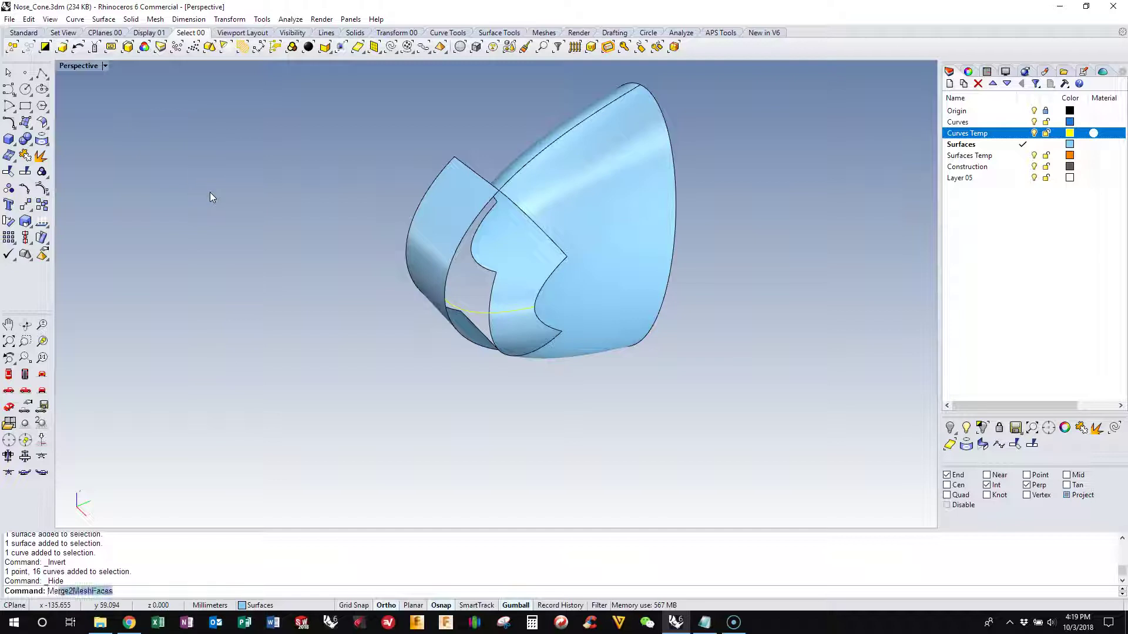
# Step: Start a surface from curve network using the front strip's edge, the trimmed cone's three opening edges and the short profile curve
pyautogui.press('BackSpace')
pyautogui.press('BackSpace')
pyautogui.press('BackSpace')
pyautogui.write('NetworkSrf')
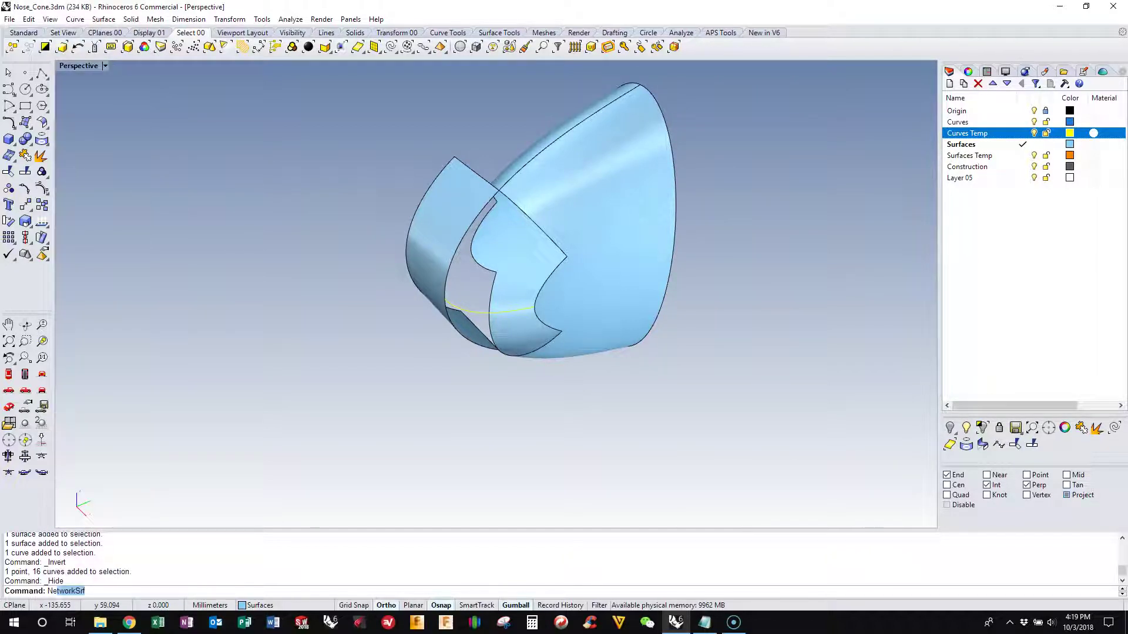
pyautogui.press('Return')
pyautogui.moveTo(443, 221); pyautogui.dragTo(477, 186, button='right')
pyautogui.click(476, 185)
pyautogui.click(512, 172)
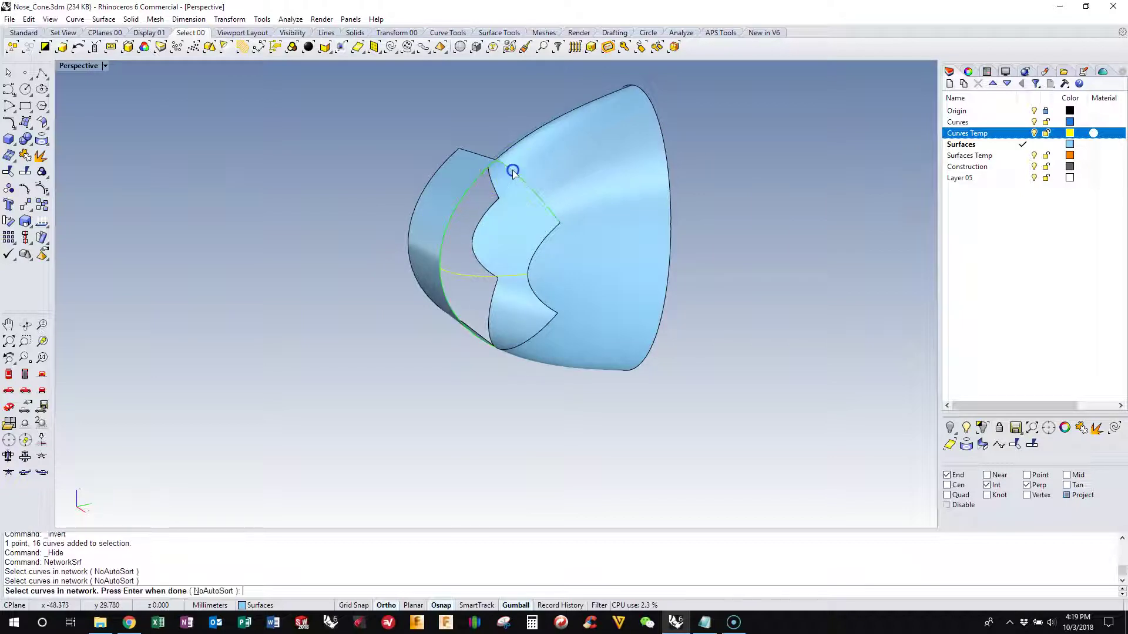
pyautogui.click(545, 245)
pyautogui.click(542, 331)
pyautogui.click(464, 290)
pyautogui.rightClick(312, 291)
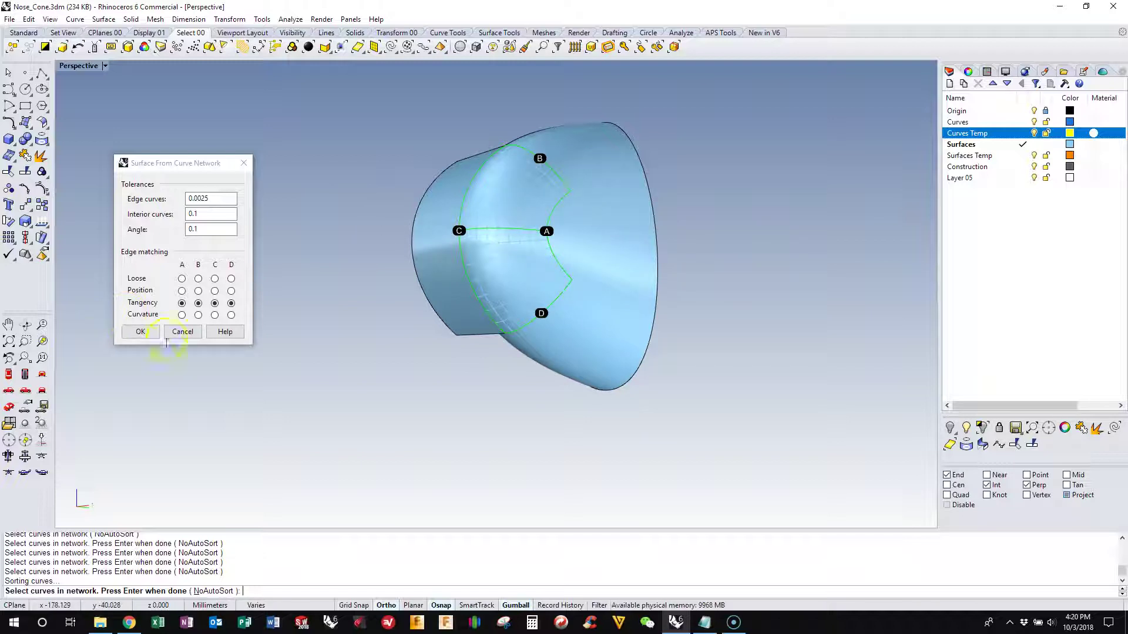
# Step: Match network edges A, B and D by curvature and edge C by tangency, and create the nose tip surface
pyautogui.click(182, 315)
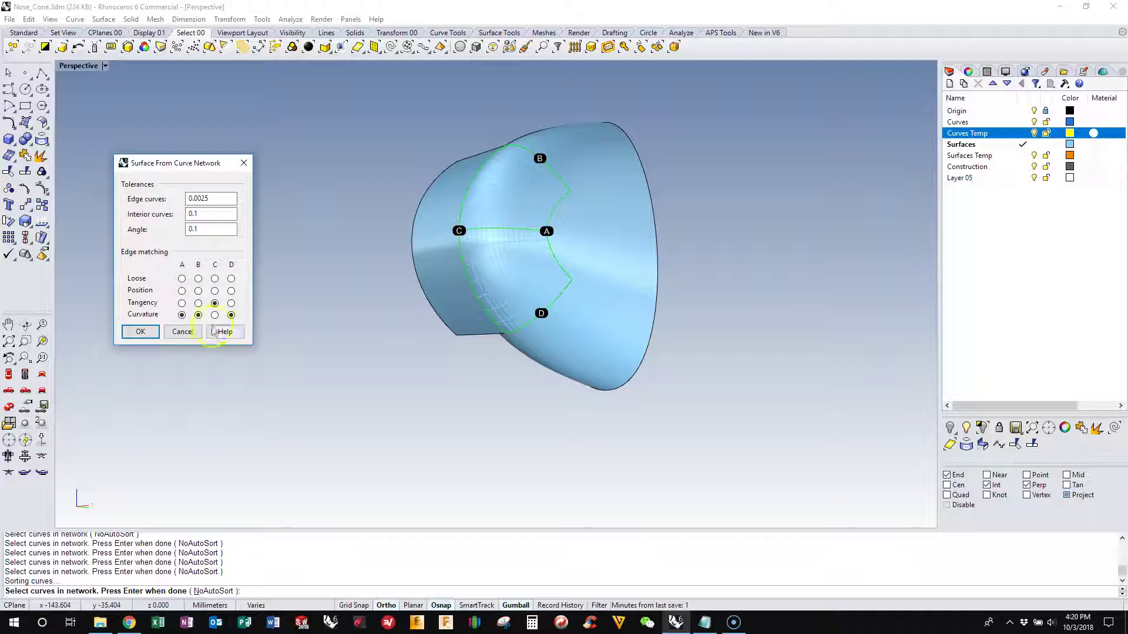
pyautogui.click(141, 332)
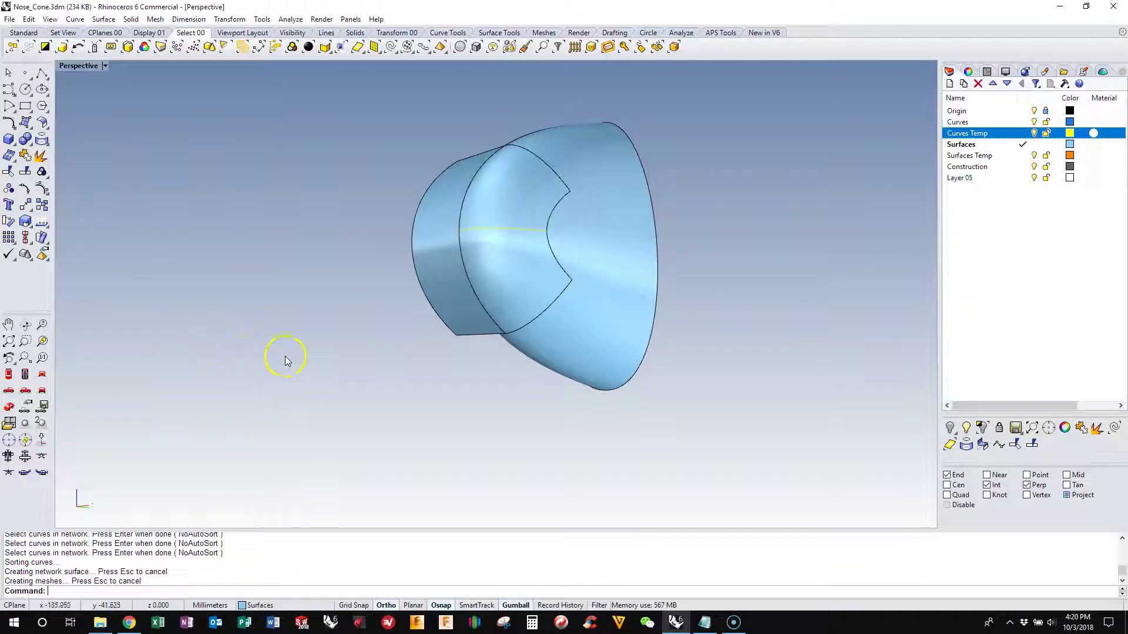
pyautogui.moveTo(285, 356); pyautogui.dragTo(301, 392, button='right')
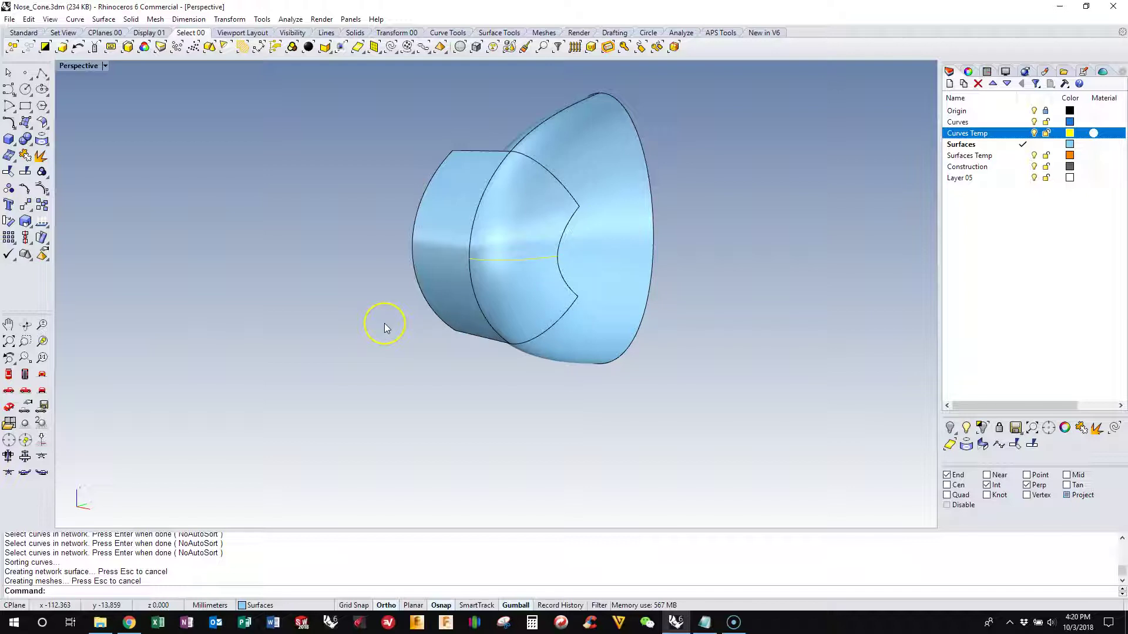
# Step: Select all visible curves and hide them, leaving only the surfaces shown
pyautogui.write('Crv')
pyautogui.press('Return')
pyautogui.click(933, 437)
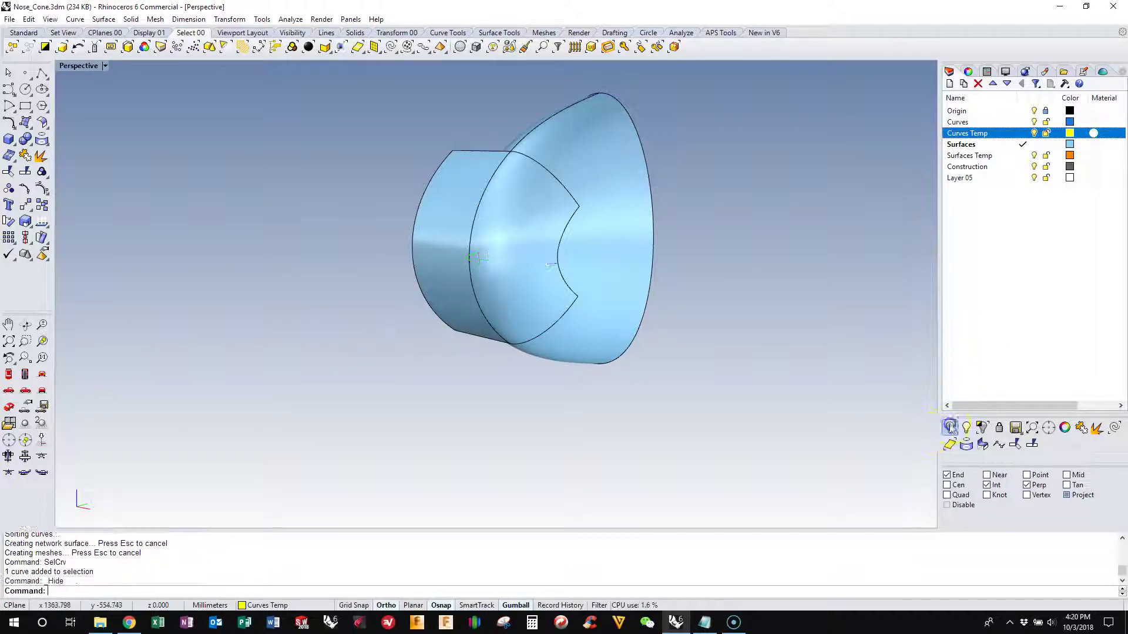
# Step: Delete the extruded front strip in front of the nose tip
pyautogui.moveTo(757, 429); pyautogui.dragTo(675, 411, button='right')
pyautogui.click(464, 220)
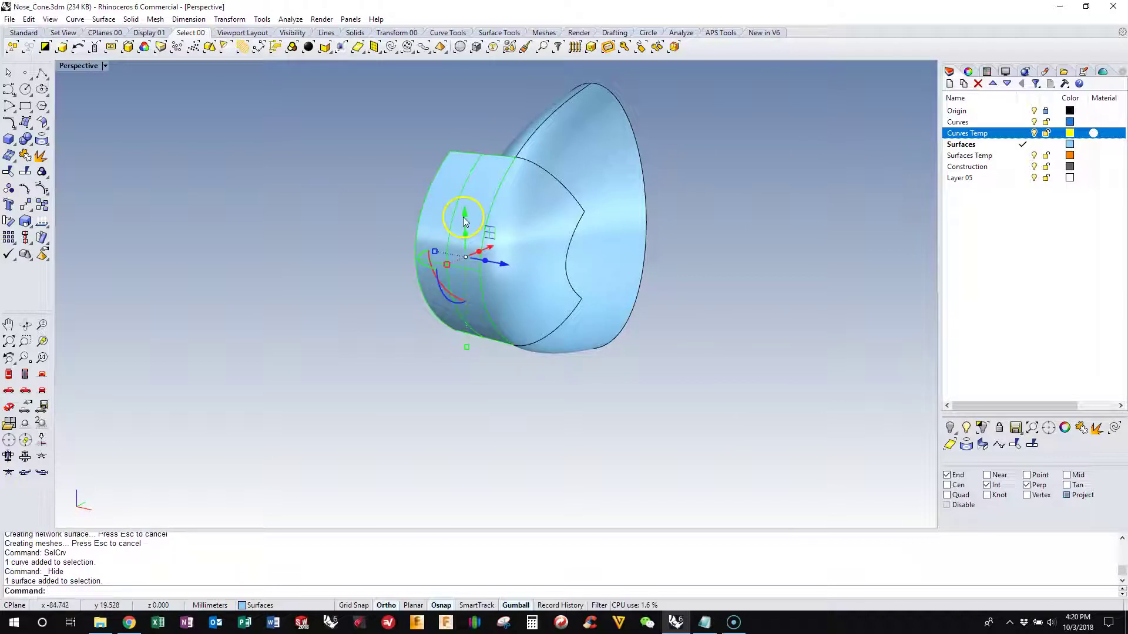
pyautogui.press('Delete')
pyautogui.moveTo(411, 194); pyautogui.dragTo(338, 190, button='right')
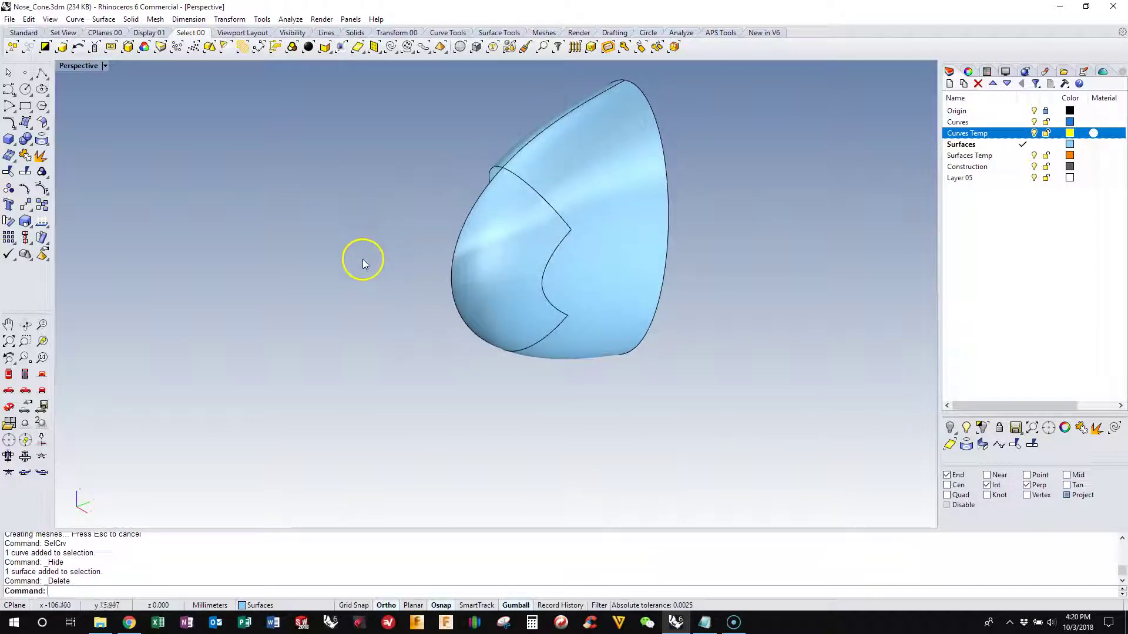
pyautogui.moveTo(350, 302)
pyautogui.mouseDown(button='right')
pyautogui.moveTo(317, 276)
pyautogui.moveTo(322, 176)
pyautogui.moveTo(329, 196)
pyautogui.moveTo(307, 167)
pyautogui.moveTo(305, 237)
pyautogui.moveTo(317, 289)
pyautogui.moveTo(335, 295)
pyautogui.mouseUp(button='right')
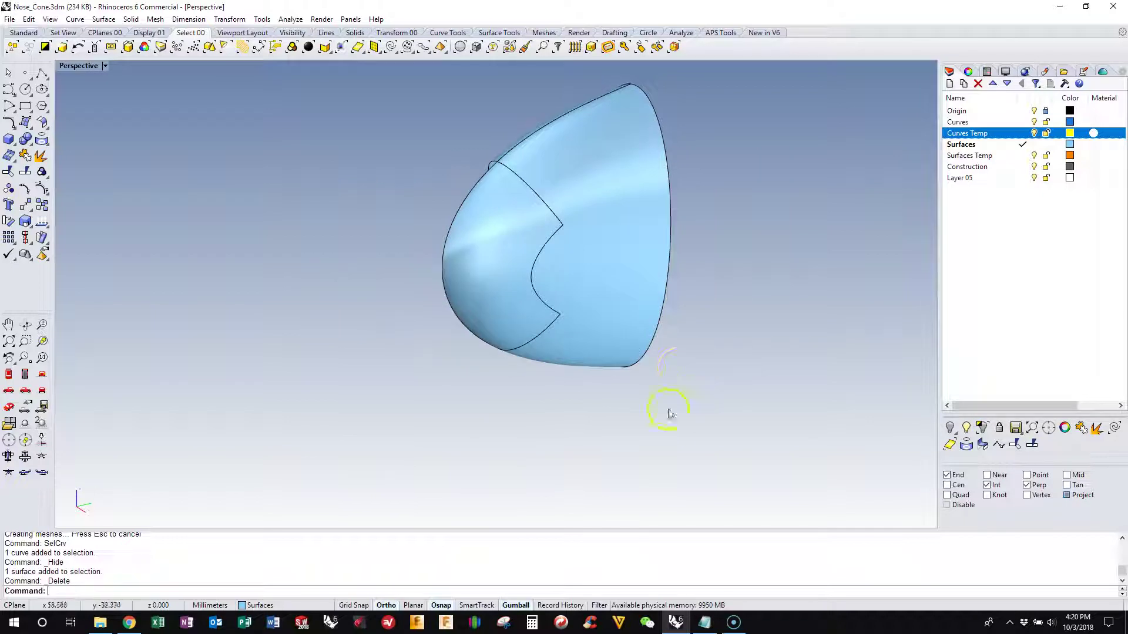
# Step: Join the new half tip surface and the trimmed cone surface into one polysurface
pyautogui.click(564, 334)
pyautogui.keyDown('shift'); pyautogui.click(590, 335); pyautogui.keyUp('shift')
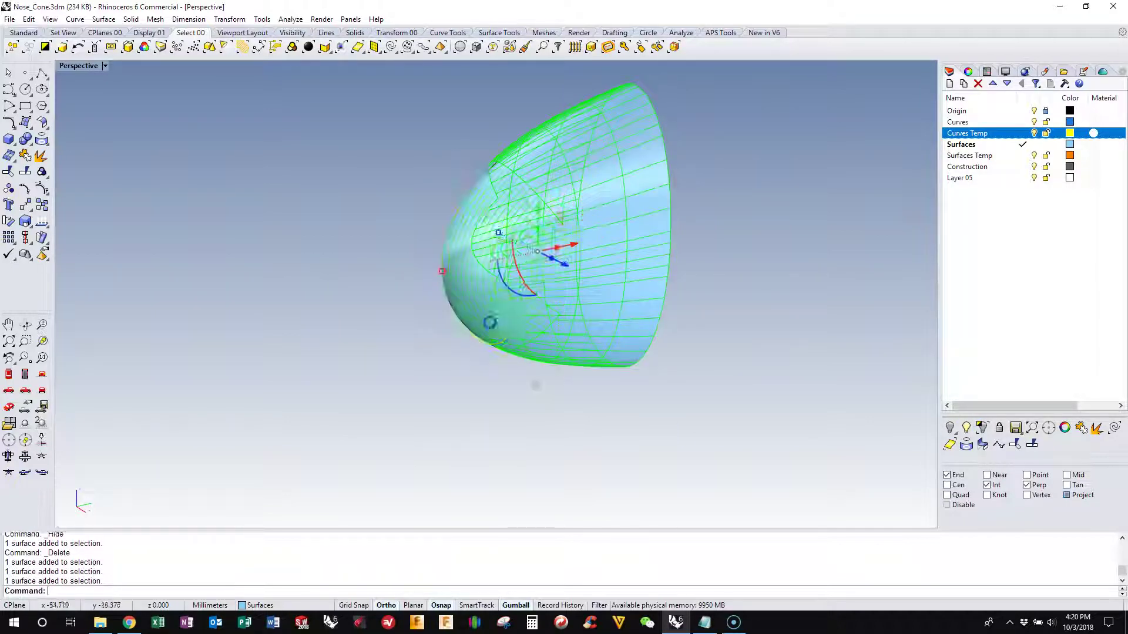
pyautogui.click(1081, 429)
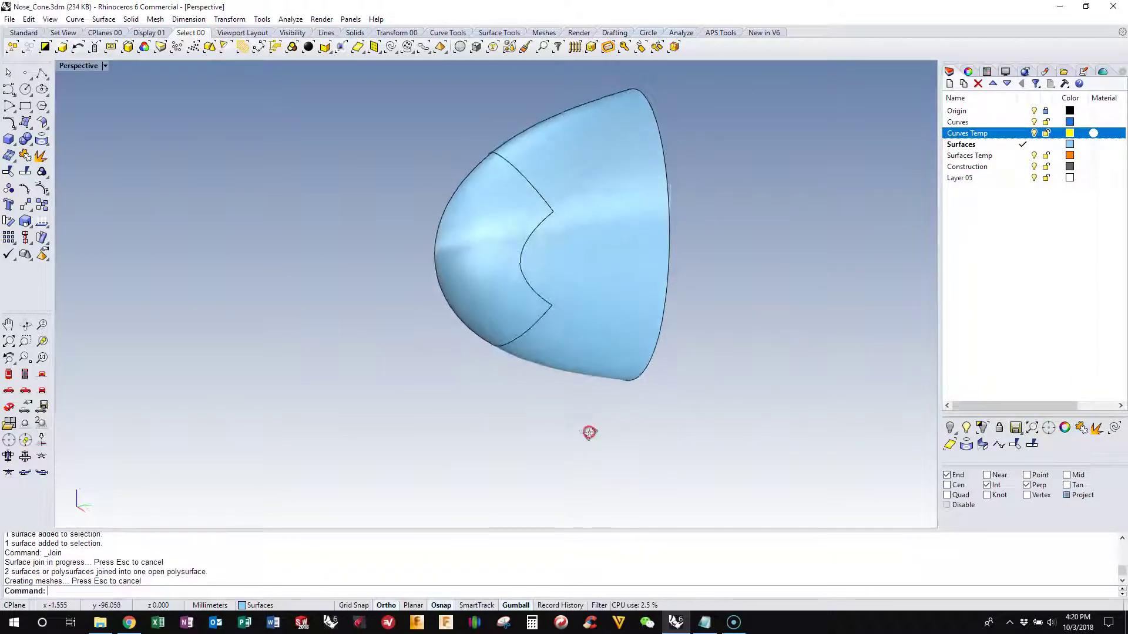
# Step: Run a Zebra stripe analysis on the joined nose cone to check surface continuity across the seam, and close it
pyautogui.write('Z')
pyautogui.press('Return')
pyautogui.click(573, 347)
pyautogui.press('Return')
pyautogui.moveTo(458, 431); pyautogui.dragTo(384, 360, button='right')
pyautogui.moveTo(394, 269); pyautogui.dragTo(506, 231, button='right')
pyautogui.click(209, 95)
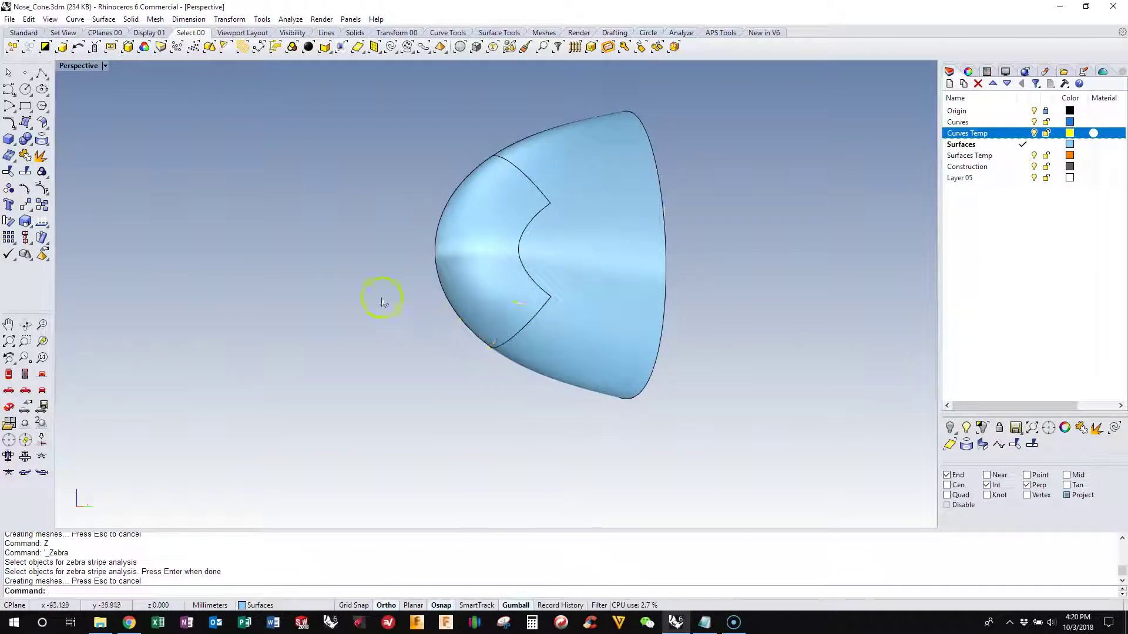
# Step: Explode the joined nose cone back into its separate surfaces
pyautogui.moveTo(390, 290); pyautogui.dragTo(557, 264, button='right')
pyautogui.click(556, 264)
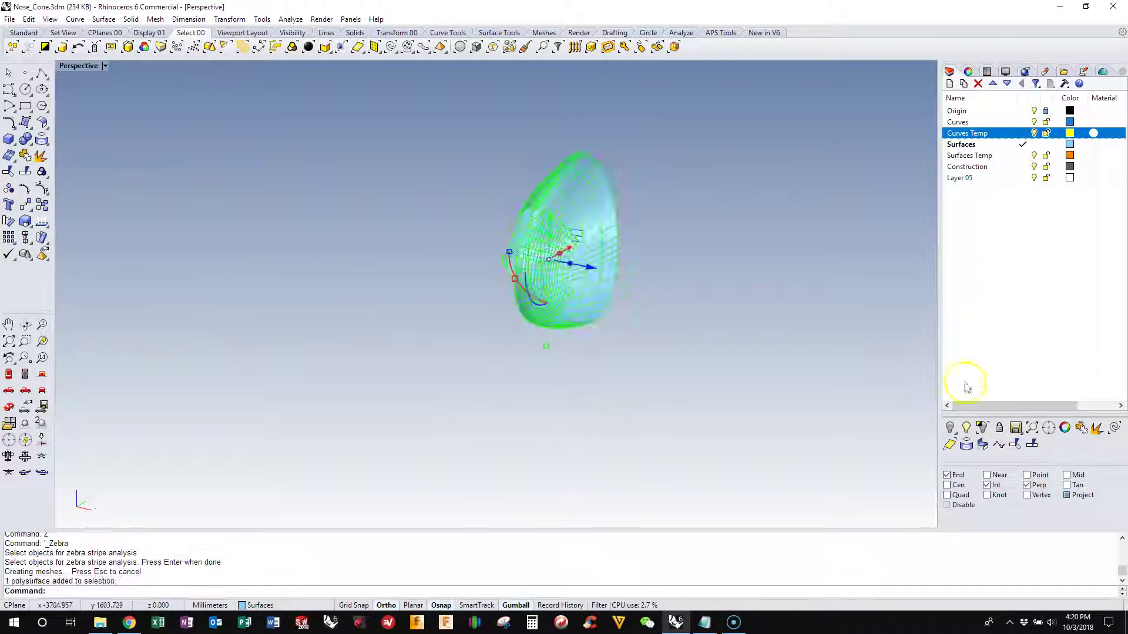
pyautogui.click(1112, 430)
# Step: Mirror the half tip surface with a copy across the vertical centre line through the origin in the Front view
pyautogui.rightClick(754, 371)
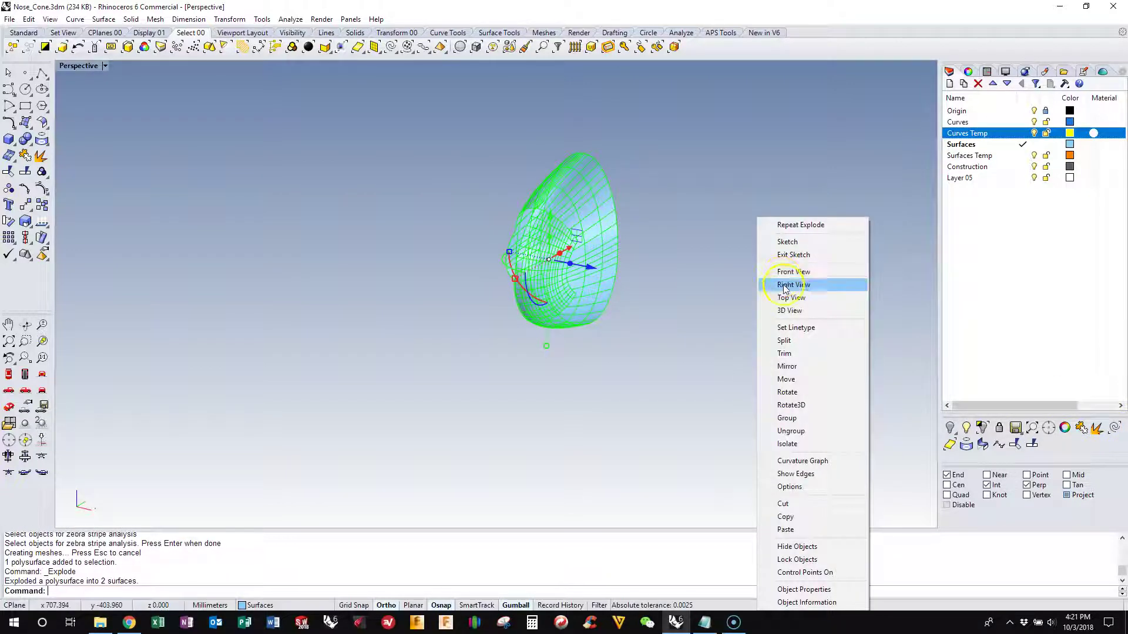
pyautogui.click(793, 271)
pyautogui.rightClick(705, 329)
pyautogui.click(720, 327)
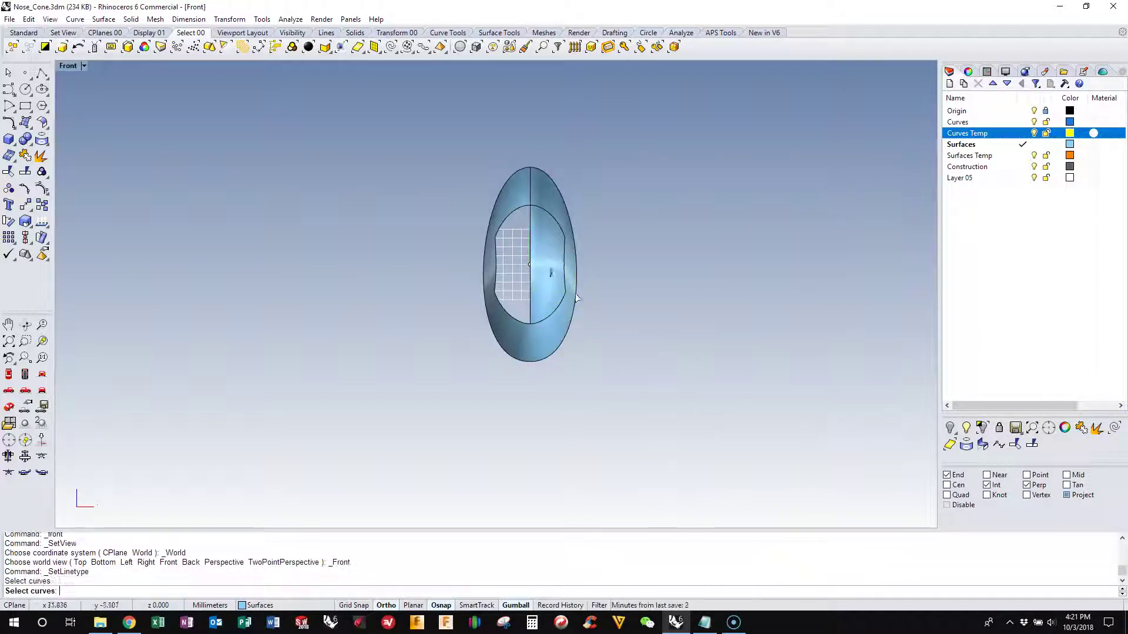
pyautogui.click(586, 315)
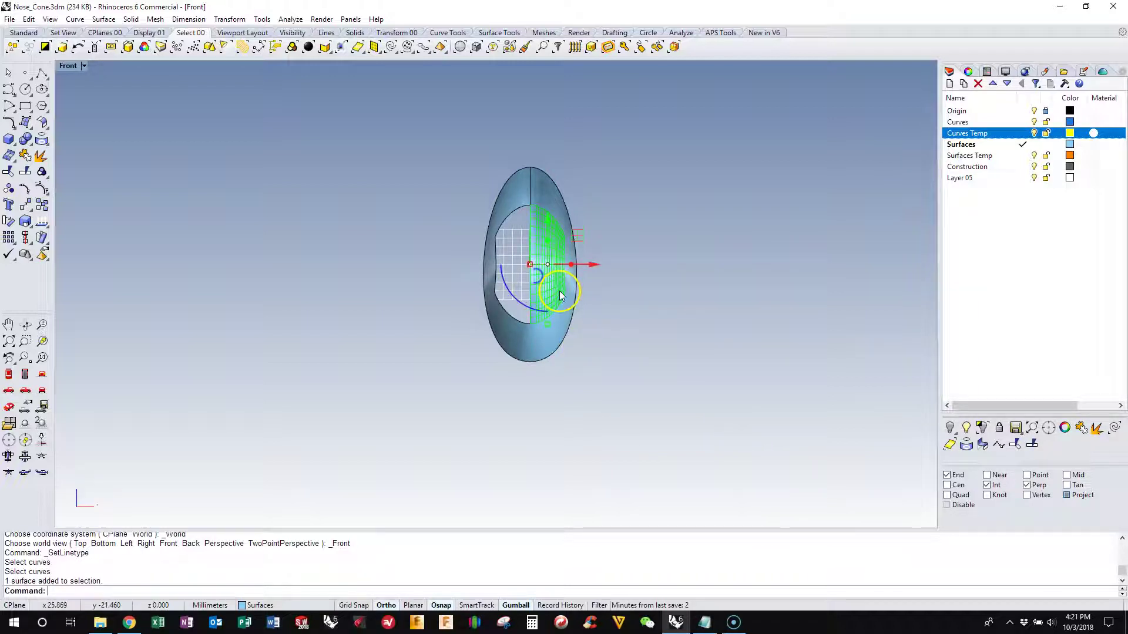
pyautogui.write('Mir')
pyautogui.press('Return')
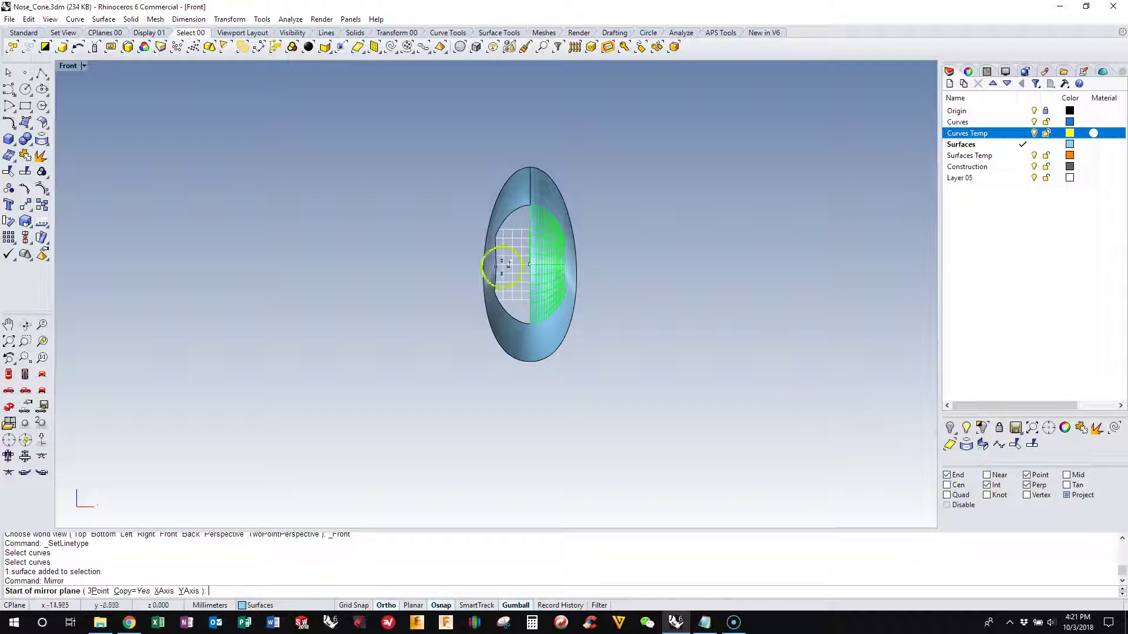
pyautogui.click(529, 268)
pyautogui.click(534, 414)
# Step: Join both tip halves and the cone surface into one polysurface and return to the Perspective view
pyautogui.moveTo(655, 182); pyautogui.dragTo(658, 182)
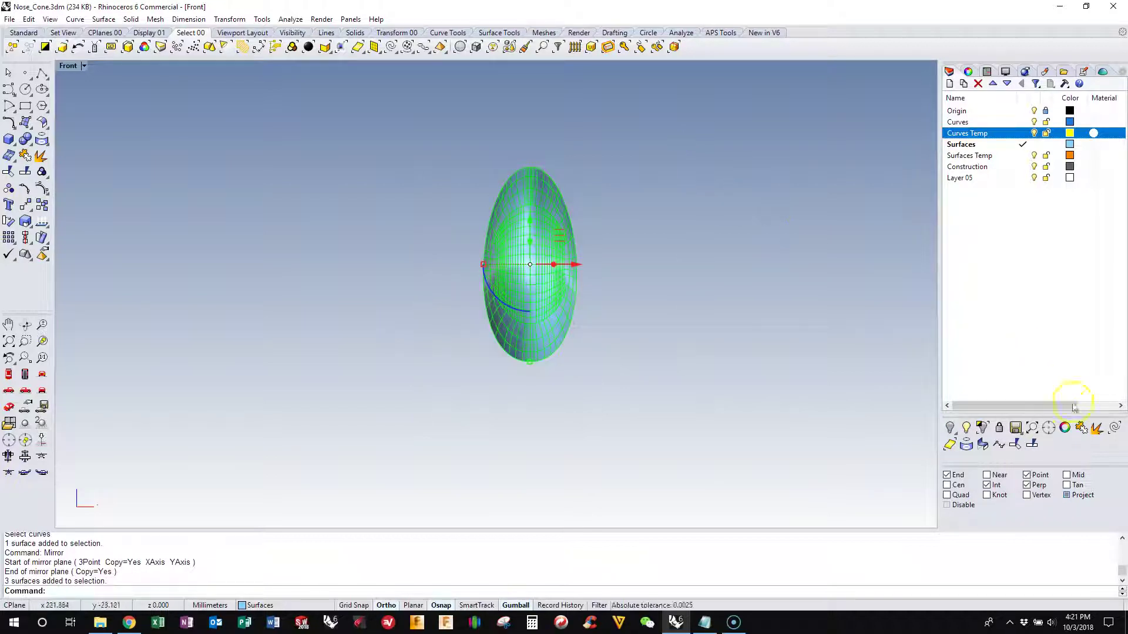
pyautogui.click(1079, 424)
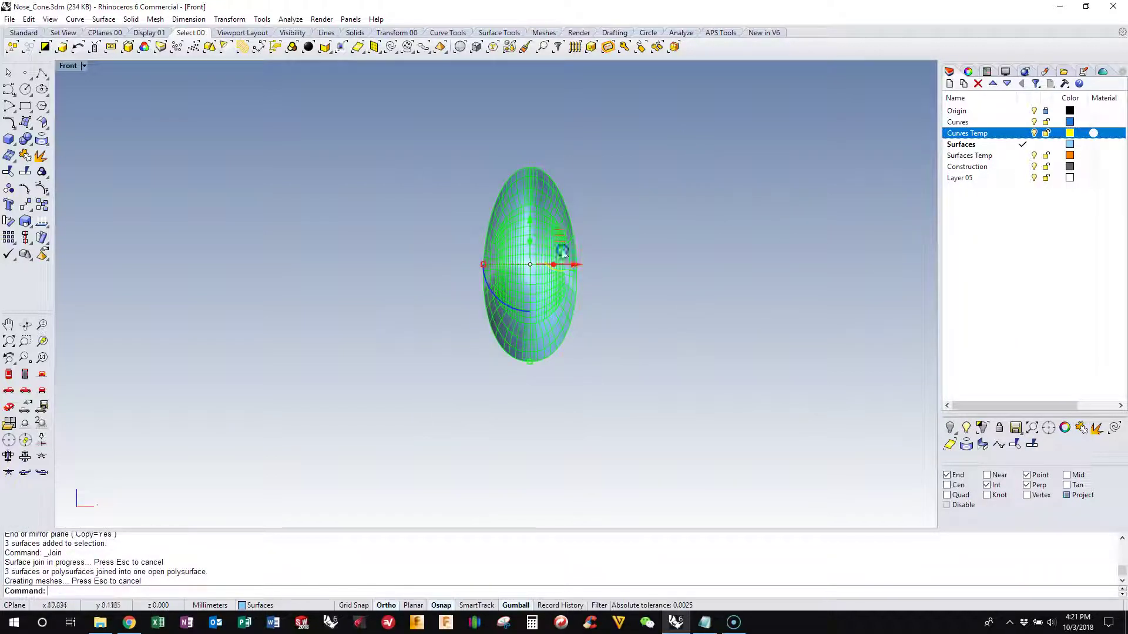
pyautogui.rightClick(667, 256)
pyautogui.click(710, 307)
# Step: Switch to Shaded display mode and examine the isocurves of the joined nose cone from the outside and through its open back
pyautogui.scroll(5, 589, 259)
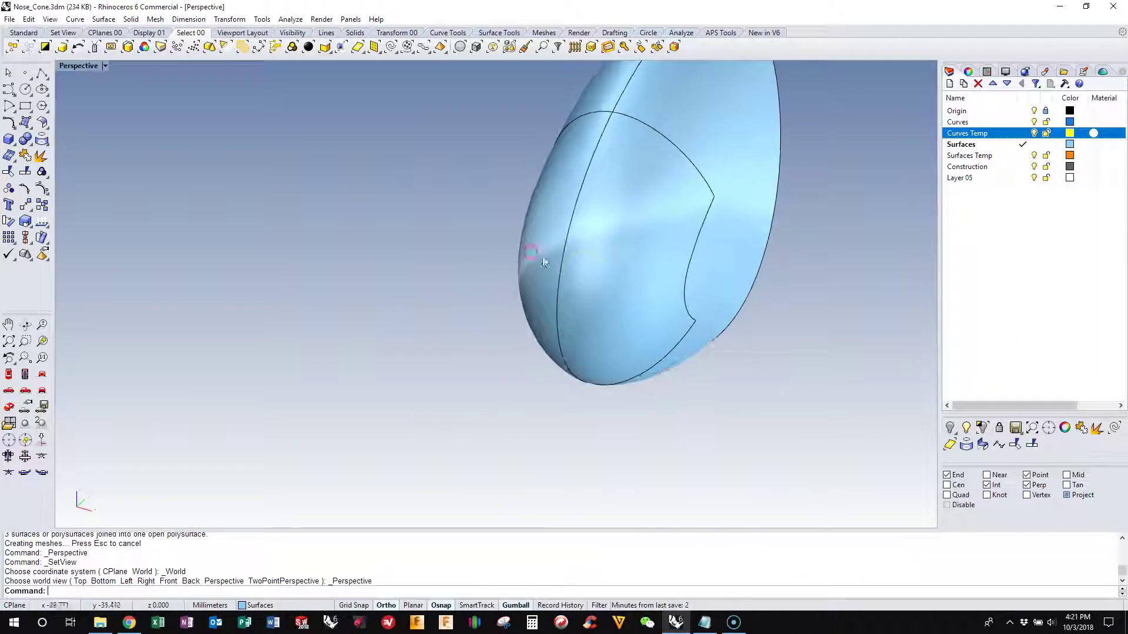
pyautogui.moveTo(577, 278); pyautogui.dragTo(658, 249, button='right')
pyautogui.click(103, 66)
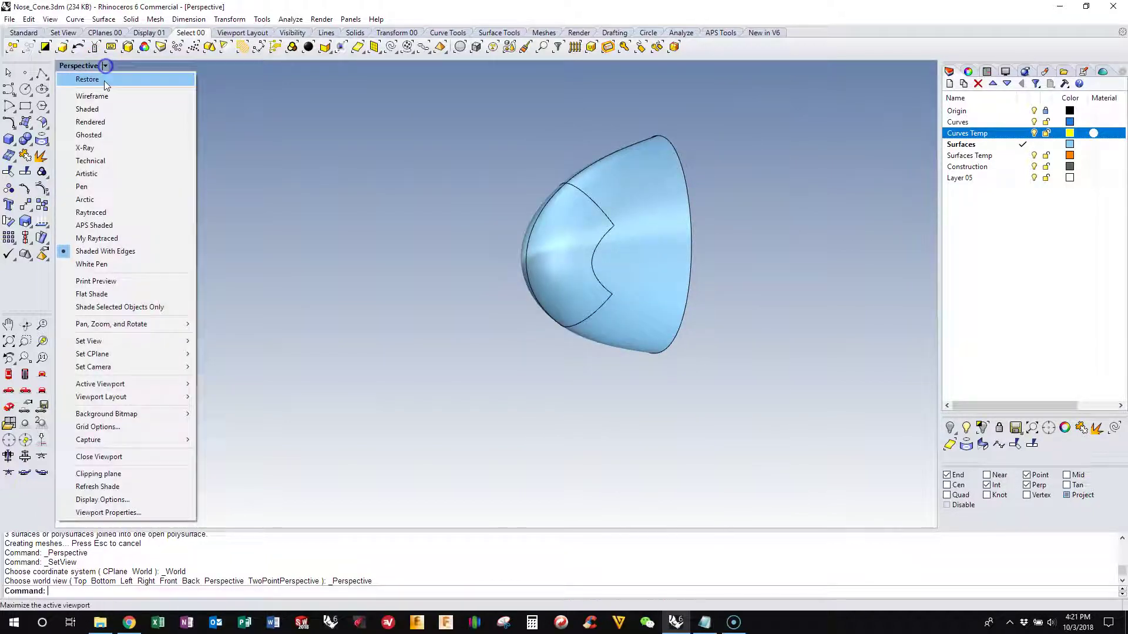
pyautogui.click(105, 109)
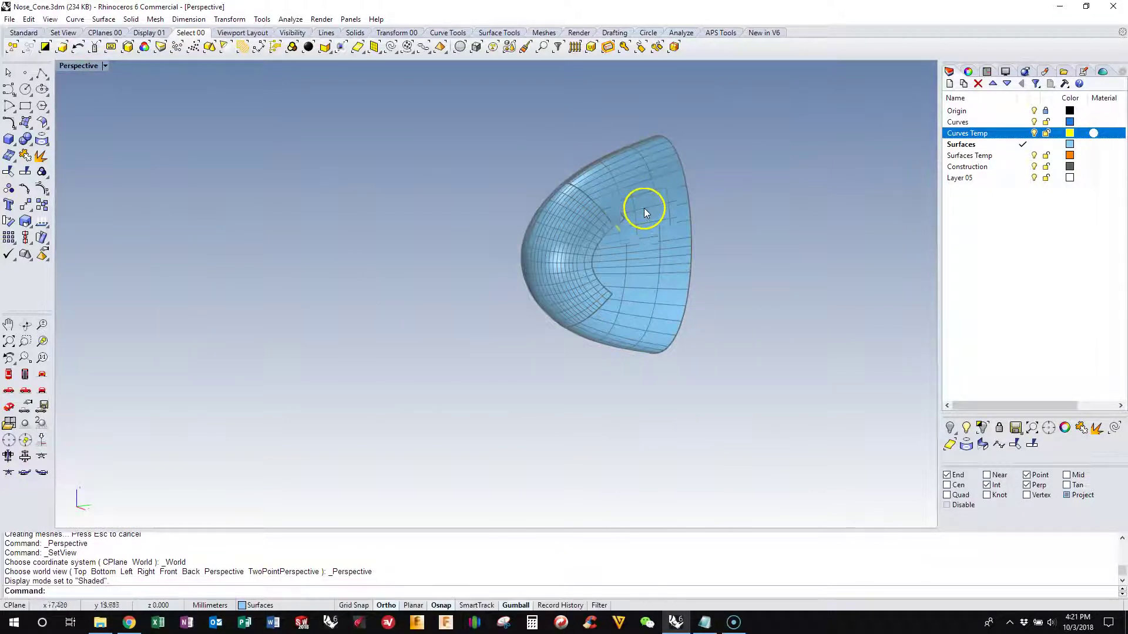
pyautogui.moveTo(644, 207); pyautogui.dragTo(463, 205, button='right')
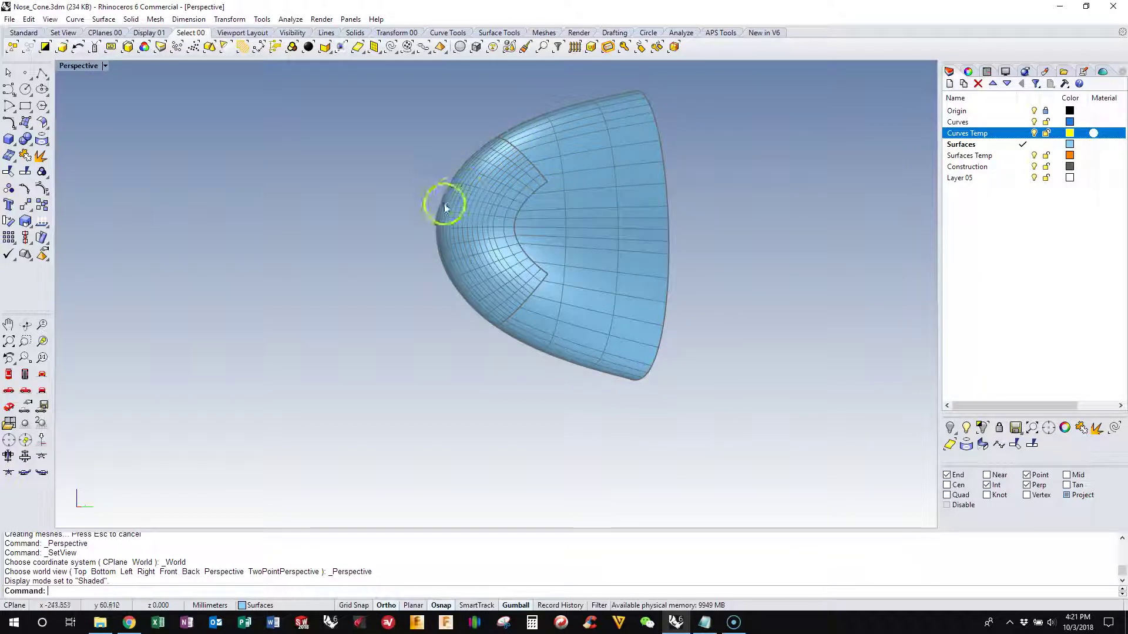
pyautogui.moveTo(540, 334); pyautogui.dragTo(559, 316, button='right')
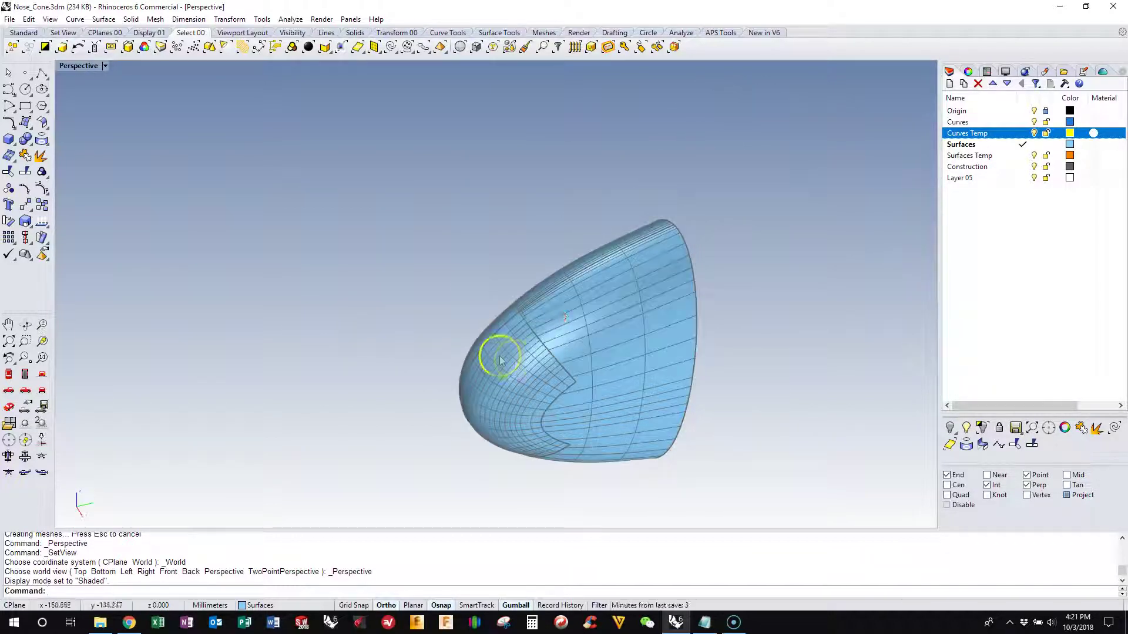
pyautogui.moveTo(499, 360); pyautogui.dragTo(377, 241, button='right')
pyautogui.moveTo(400, 357); pyautogui.dragTo(331, 272, button='right')
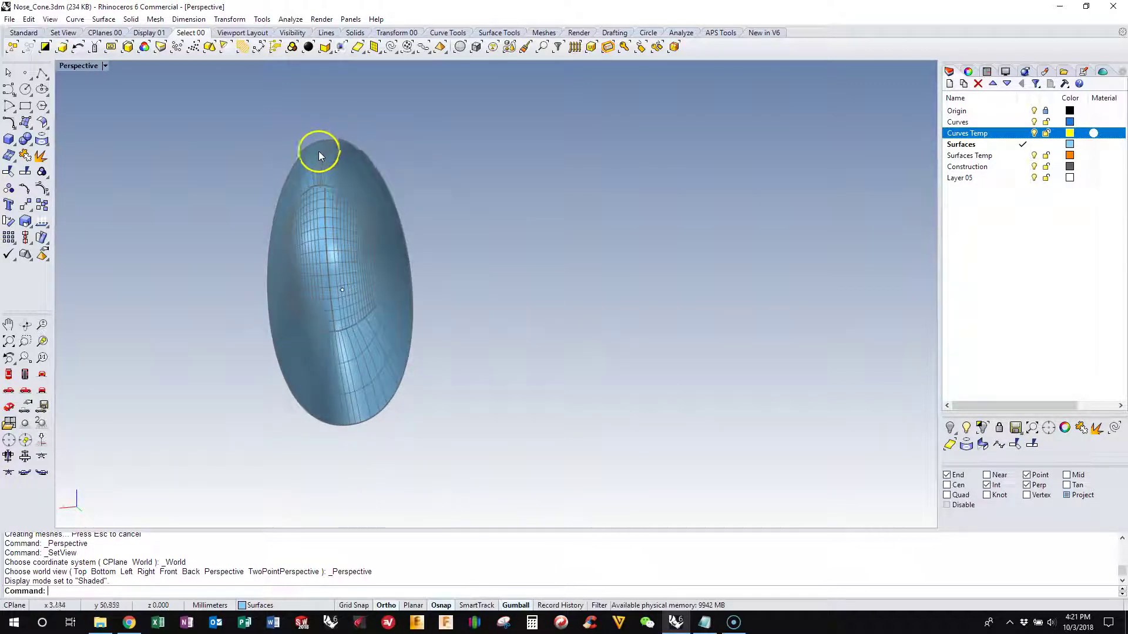
pyautogui.moveTo(319, 175); pyautogui.dragTo(430, 296, button='right')
pyautogui.scroll(2, 429, 295)
pyautogui.moveTo(498, 302); pyautogui.dragTo(396, 294, button='right')
pyautogui.scroll(4, 496, 329)
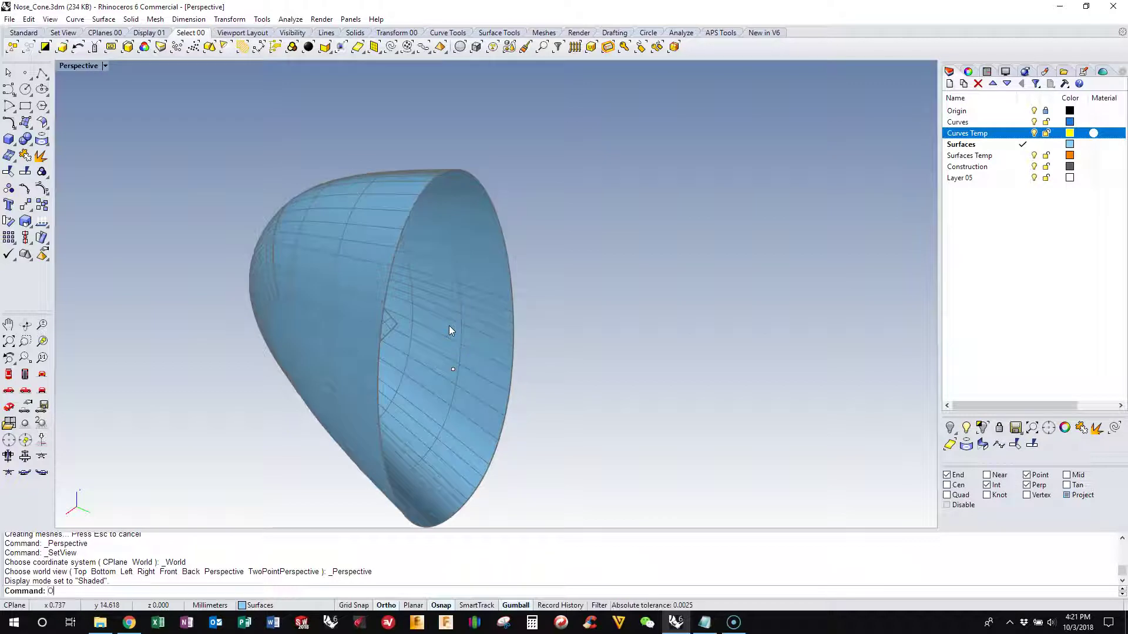
pyautogui.write('set')
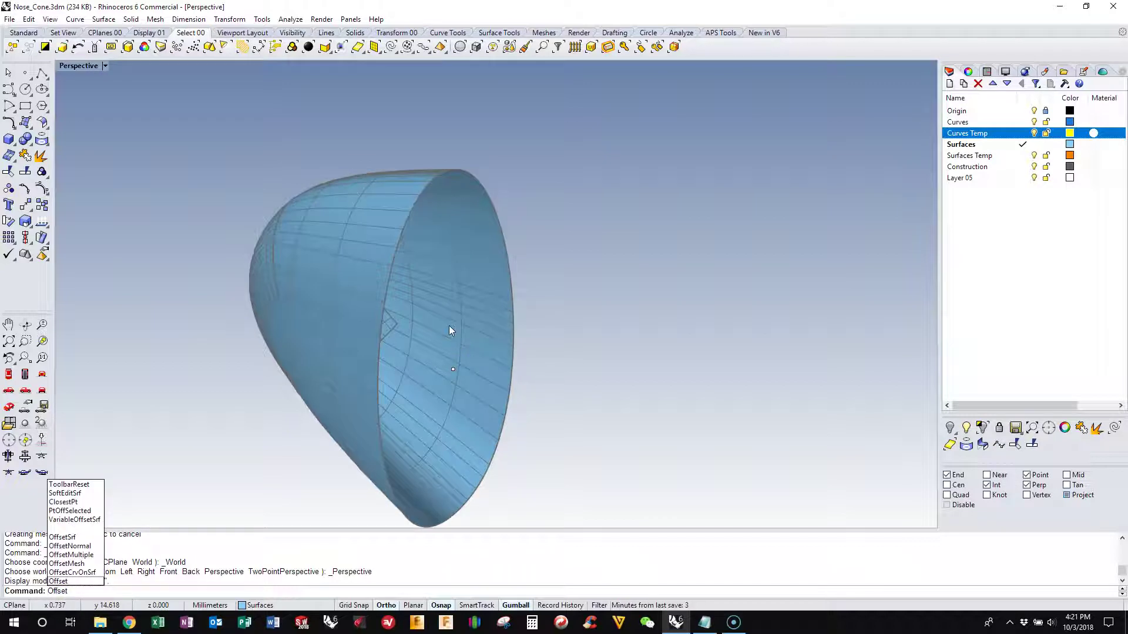
pyautogui.write('po')
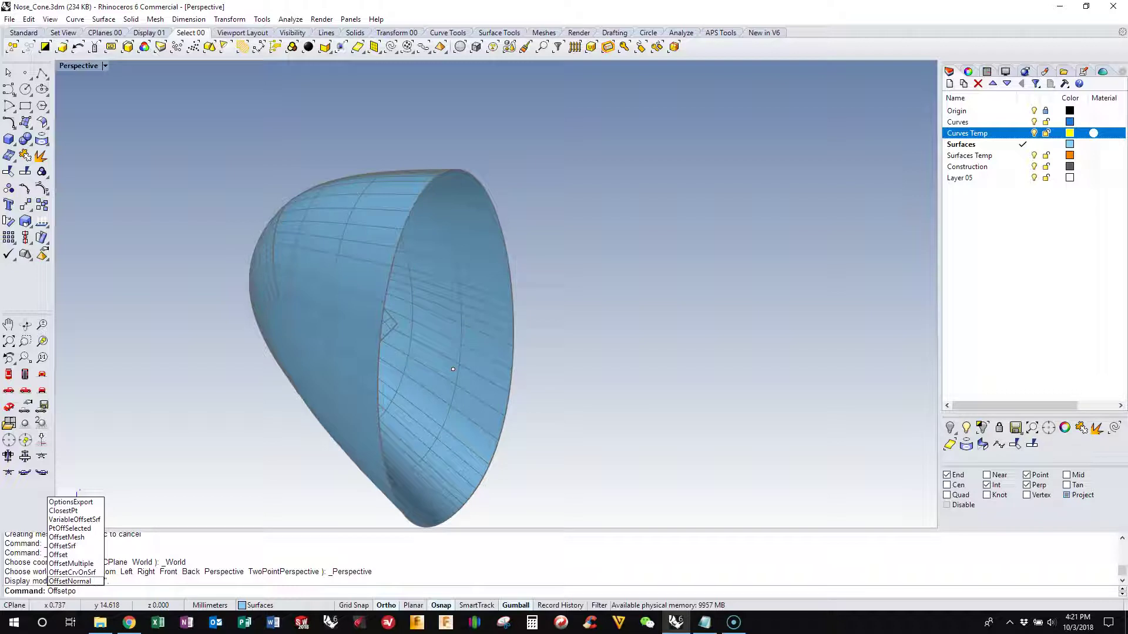
pyautogui.press('Escape')
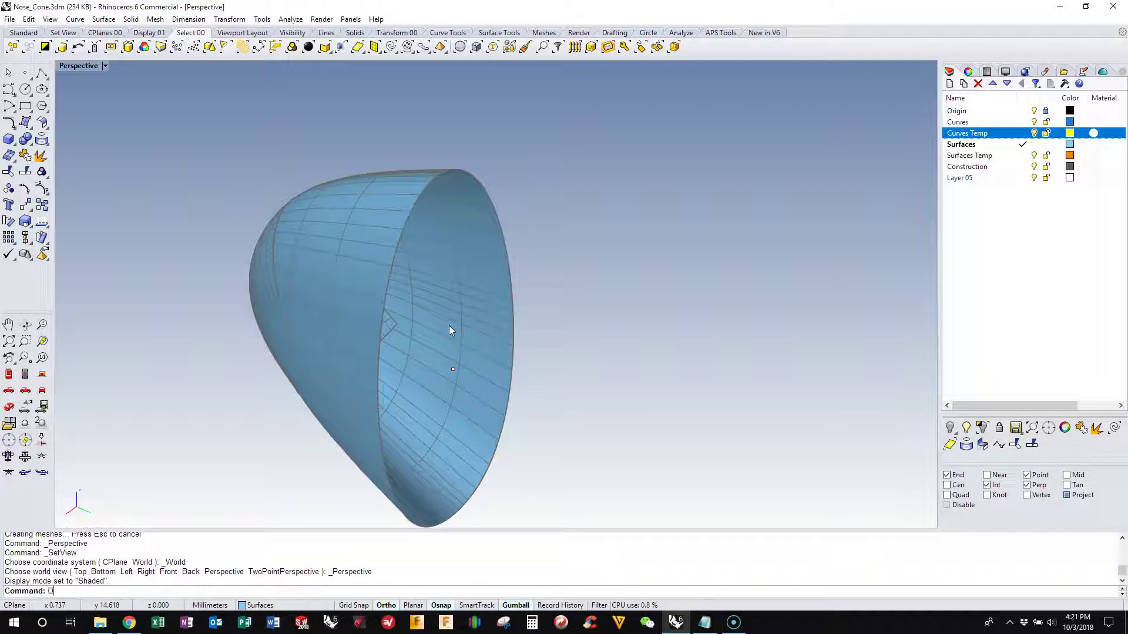
# Step: Offset the joined nose cone inward by 3 mm with OffsetSrf as a solid, with sharp corners and the input deleted
pyautogui.write('OffsetSrf')
pyautogui.press('Return')
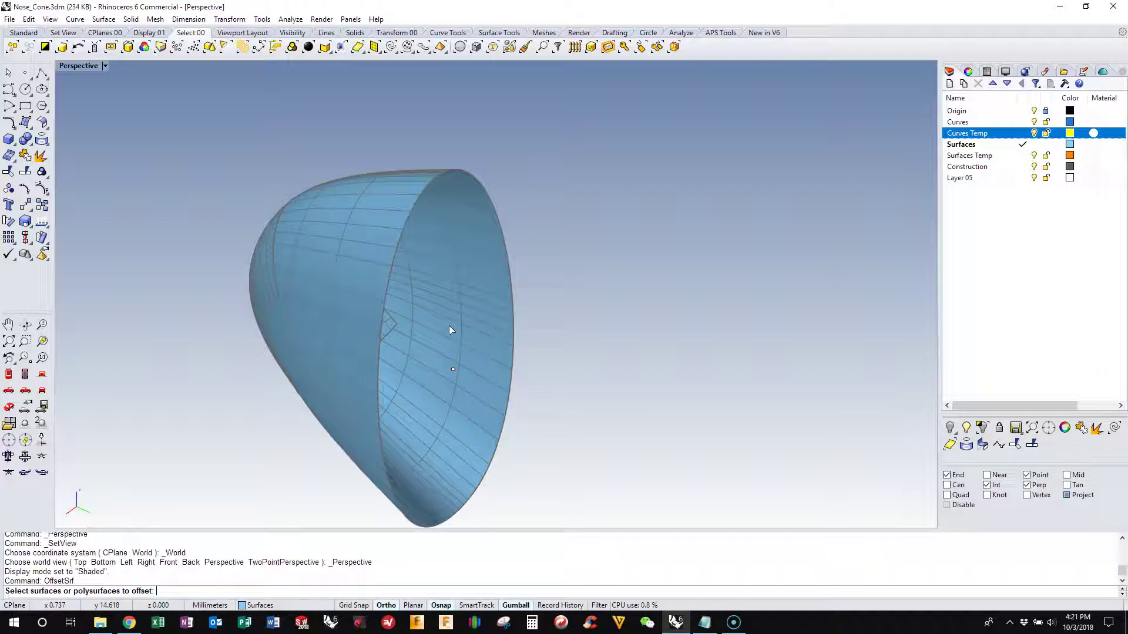
pyautogui.click(349, 288)
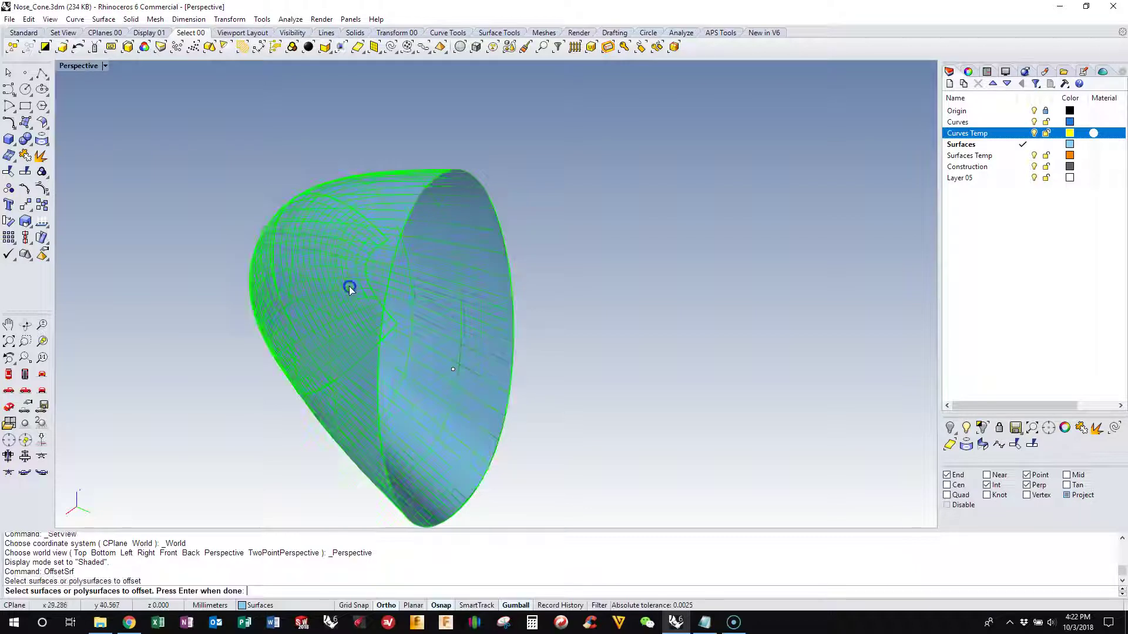
pyautogui.rightClick(725, 357)
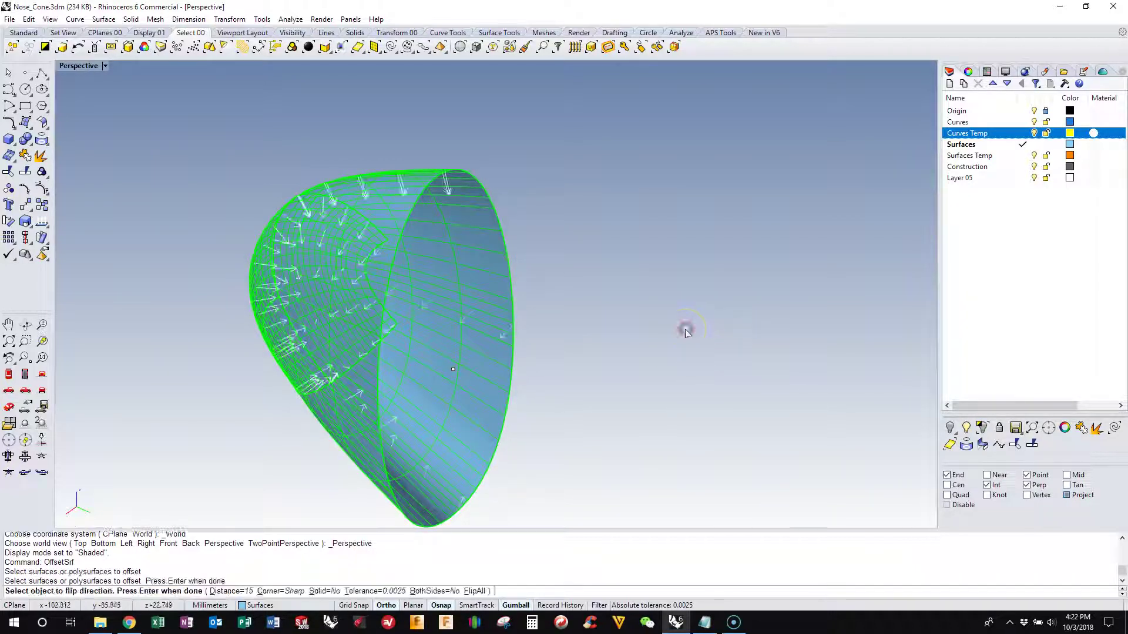
pyautogui.click(231, 592)
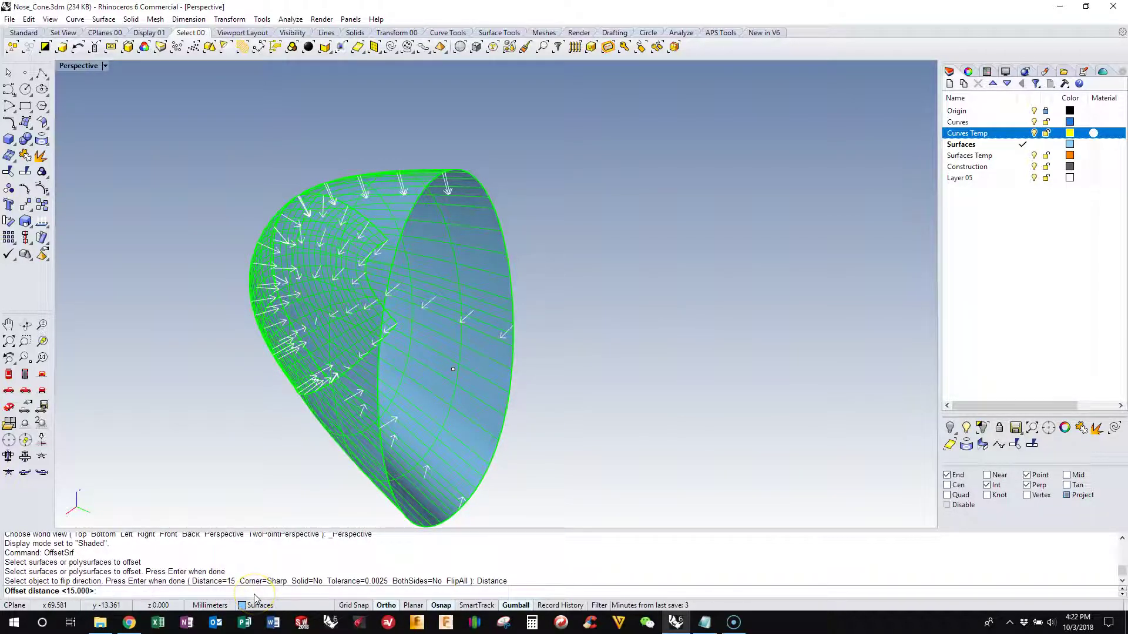
pyautogui.press('Return')
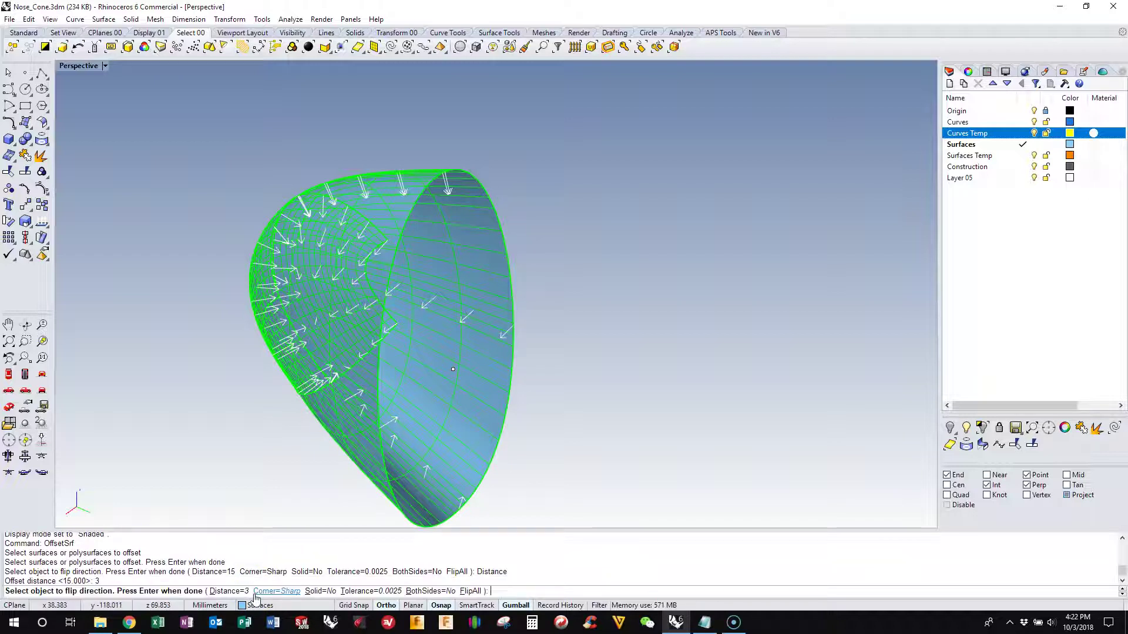
pyautogui.click(320, 591)
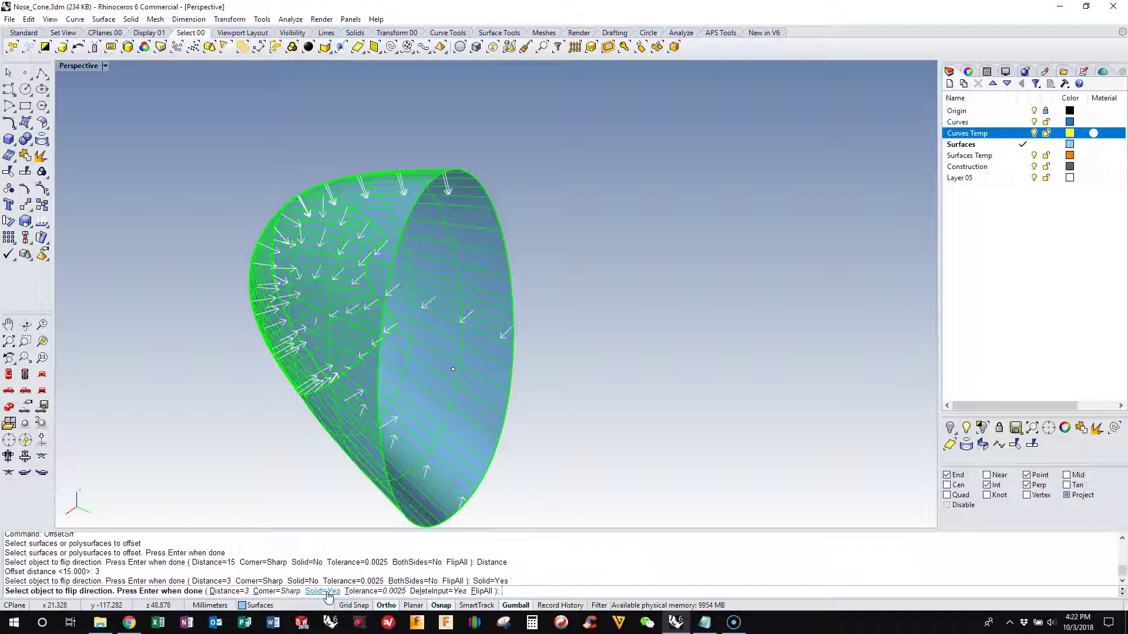
pyautogui.press('Return')
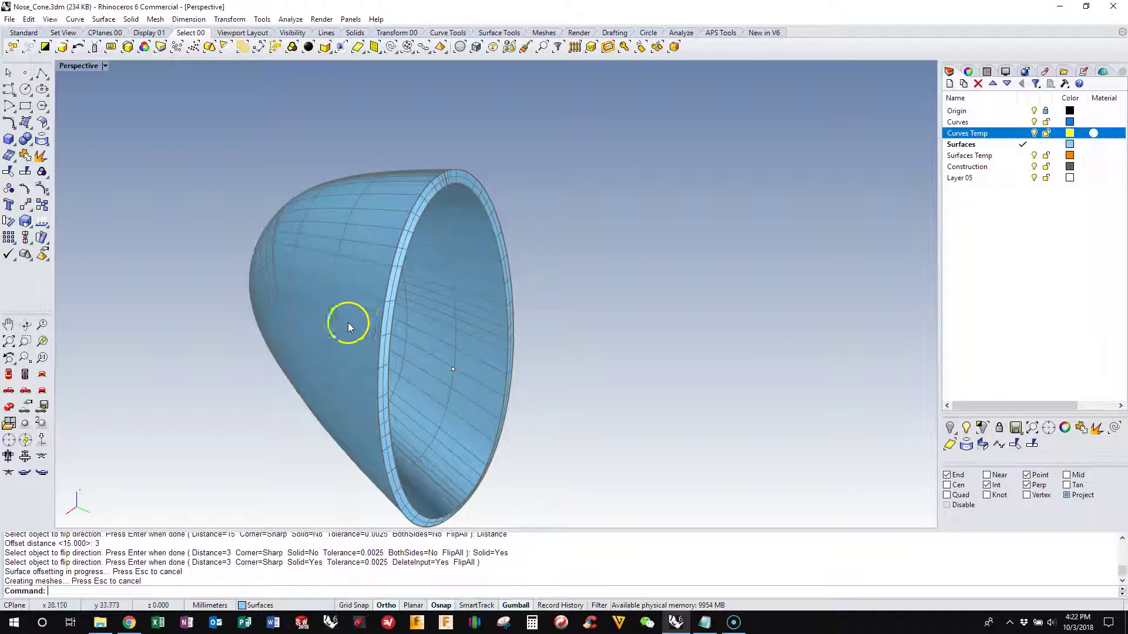
# Step: Examine the thickened nose cone inside and out in the APS Shaded and Shaded With Edges display modes
pyautogui.scroll(-3, 419, 359)
pyautogui.moveTo(420, 359); pyautogui.dragTo(385, 144, button='right')
pyautogui.moveTo(346, 238); pyautogui.dragTo(362, 266, button='right')
pyautogui.click(108, 69)
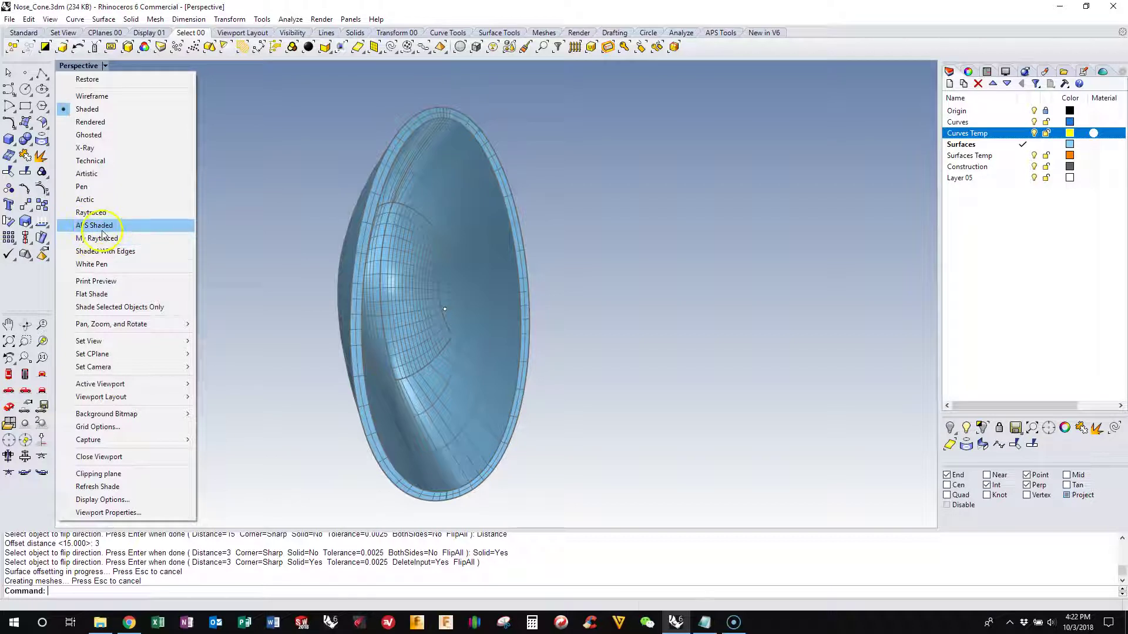
pyautogui.click(100, 225)
pyautogui.click(105, 67)
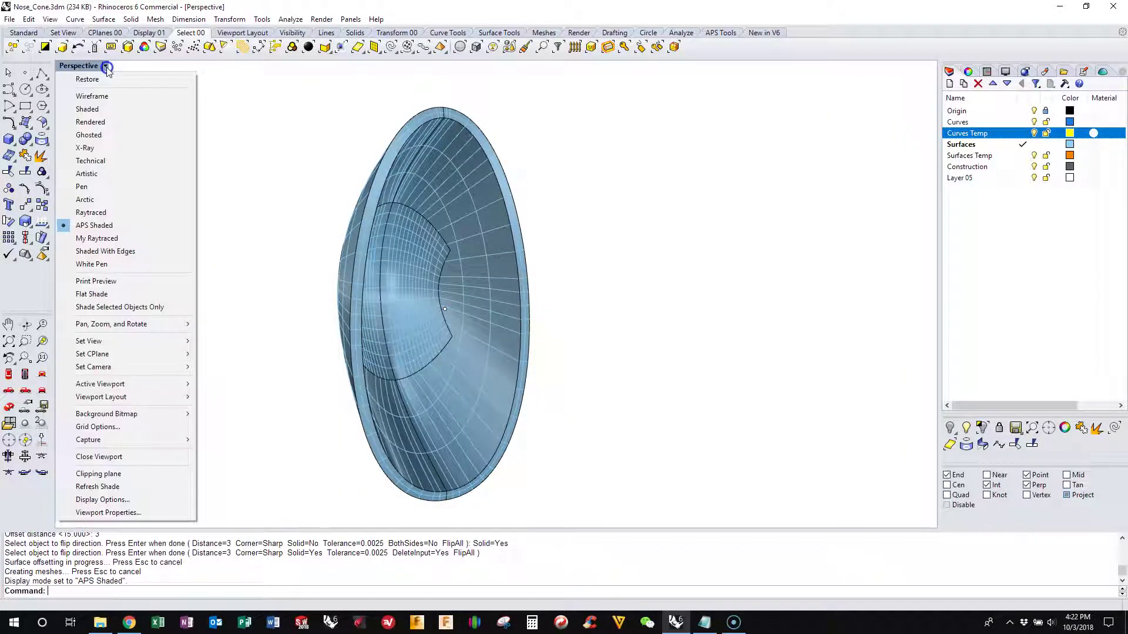
pyautogui.click(100, 251)
pyautogui.moveTo(141, 267); pyautogui.dragTo(175, 277, button='right')
pyautogui.moveTo(403, 341); pyautogui.dragTo(701, 333, button='right')
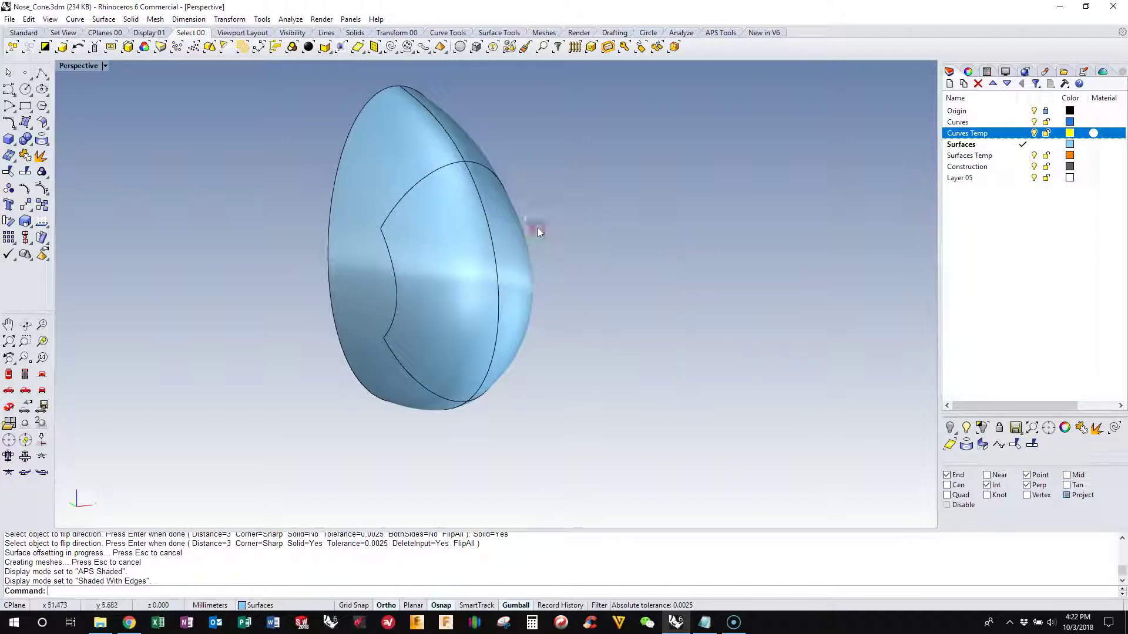